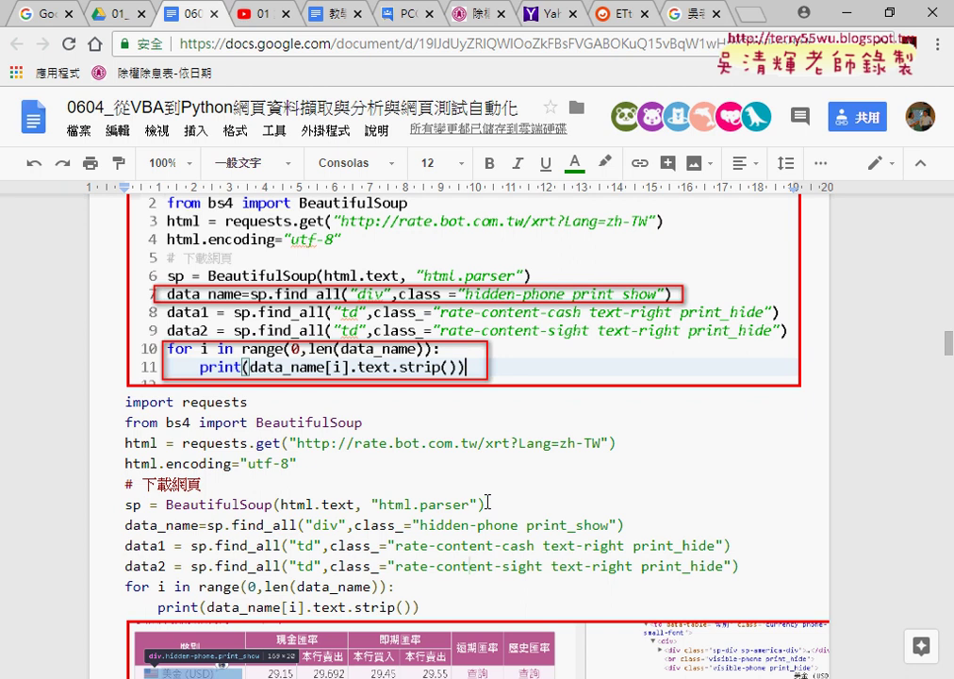
Step: Highlight select and the h3.r selector in the st1 line of the select example
{"action": "scroll", "coordinate": [471, 499], "scroll_direction": "up", "scroll_amount": 15}
{"action": "scroll", "coordinate": [481, 503], "scroll_direction": "up", "scroll_amount": 5}
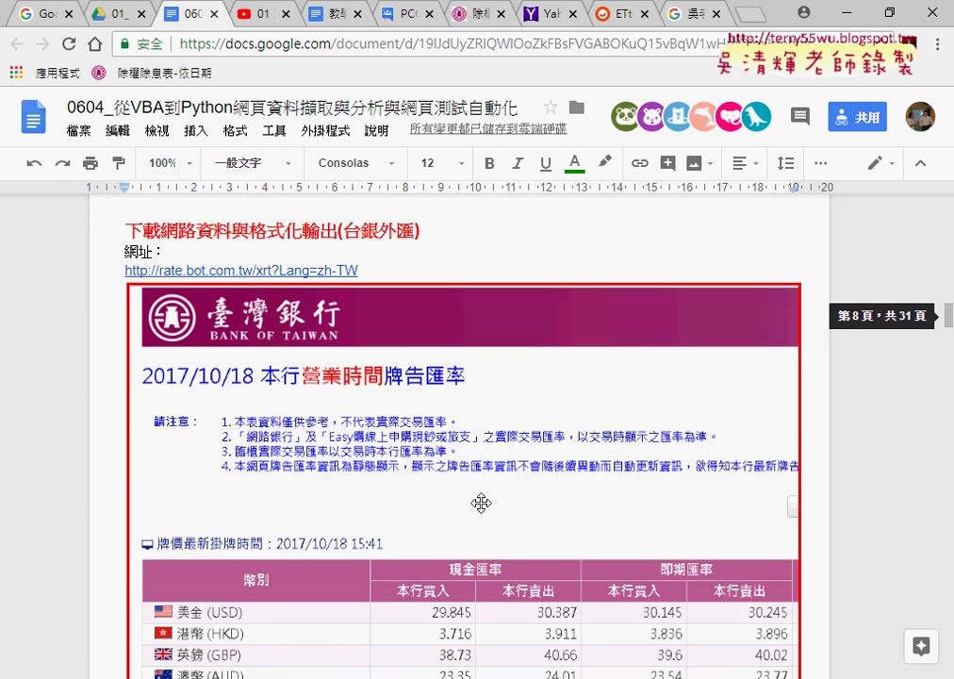
{"action": "scroll", "coordinate": [481, 503], "scroll_direction": "up", "scroll_amount": 5}
{"action": "scroll", "coordinate": [483, 504], "scroll_direction": "down", "scroll_amount": 2}
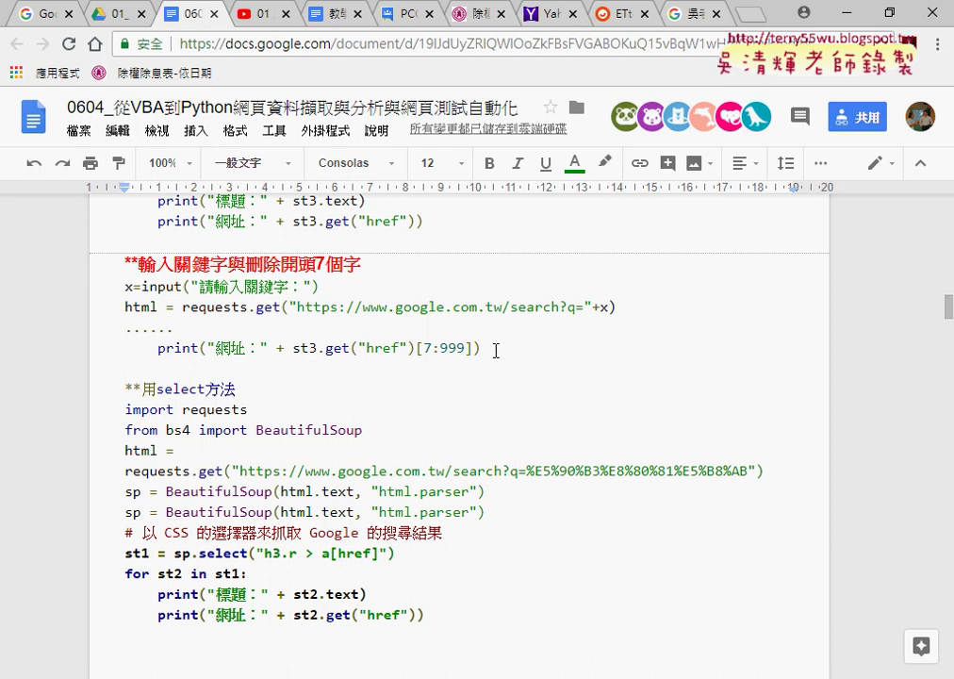
{"action": "scroll", "coordinate": [257, 380], "scroll_direction": "up", "scroll_amount": 2}
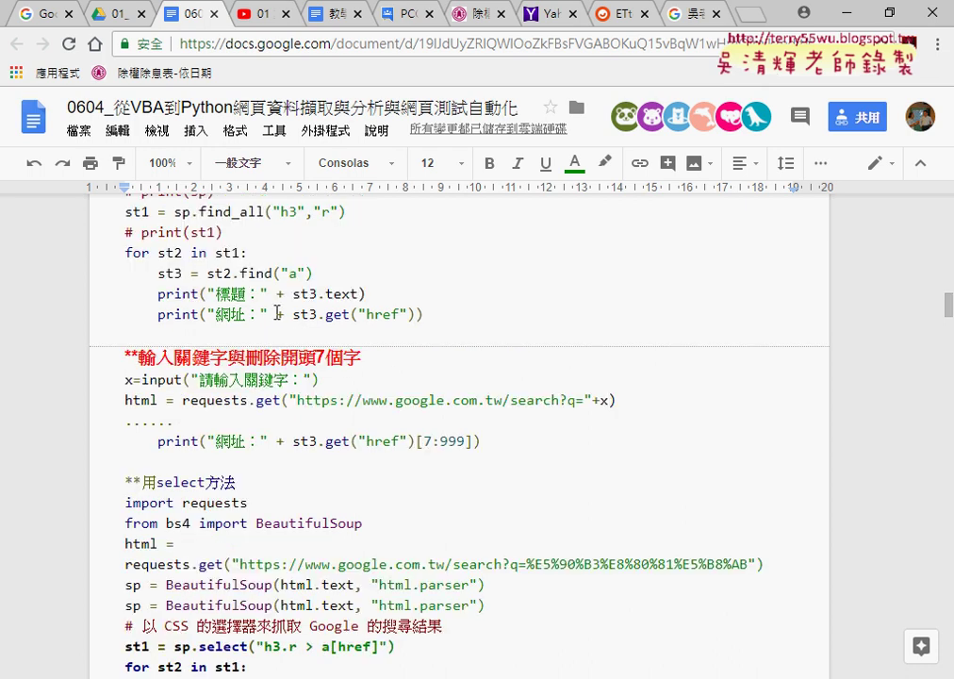
{"action": "scroll", "coordinate": [383, 381], "scroll_direction": "down", "scroll_amount": 2}
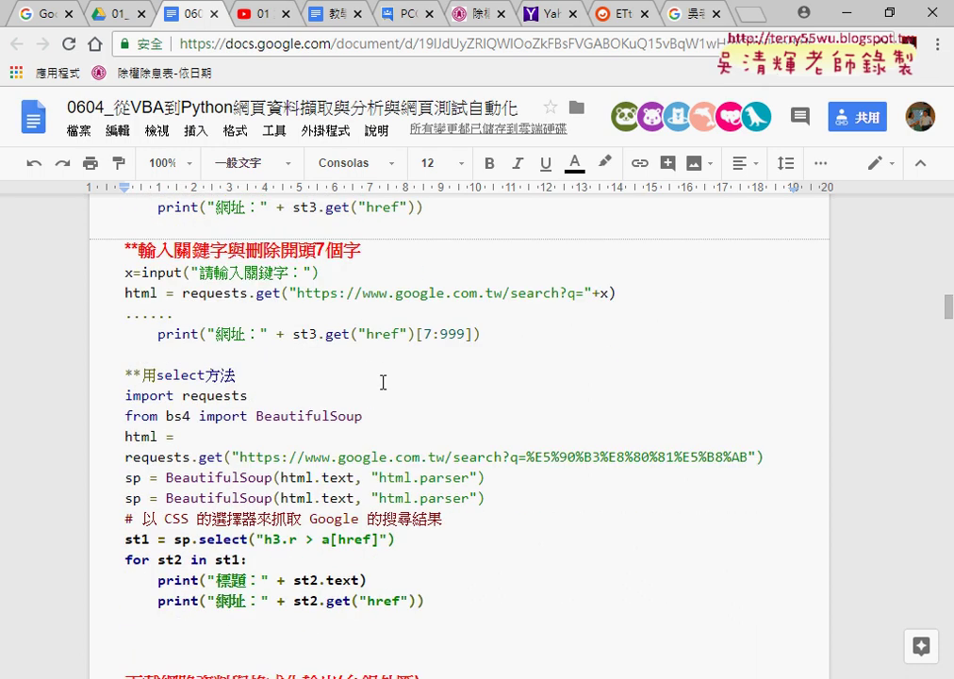
{"action": "scroll", "coordinate": [383, 381], "scroll_direction": "down", "scroll_amount": 2}
{"action": "double_click", "coordinate": [200, 460]}
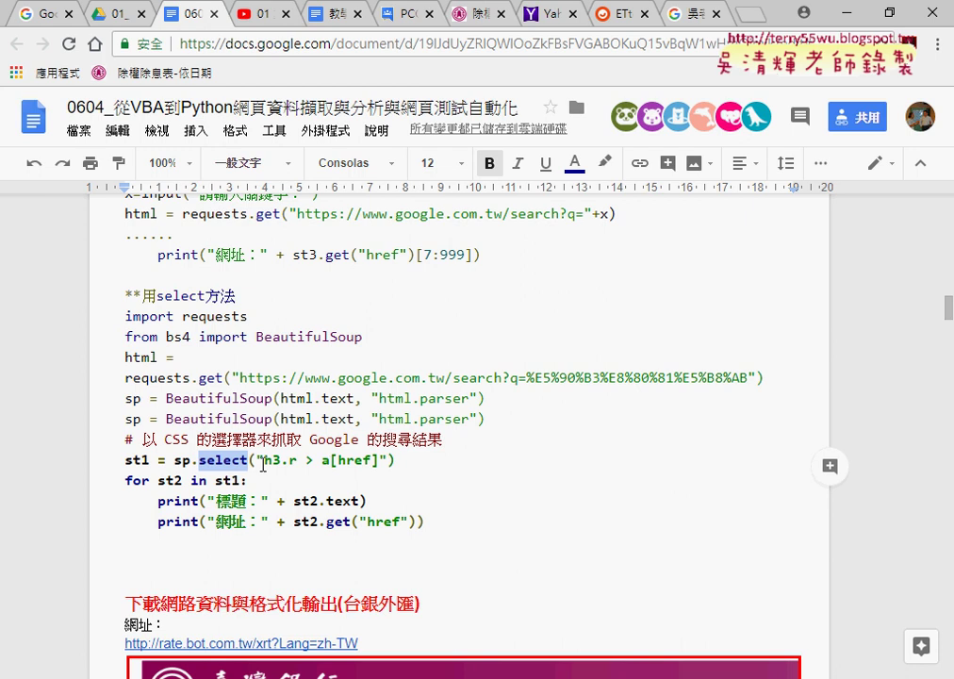
{"action": "left_click_drag", "start_coordinate": [270, 461], "coordinate": [281, 464]}
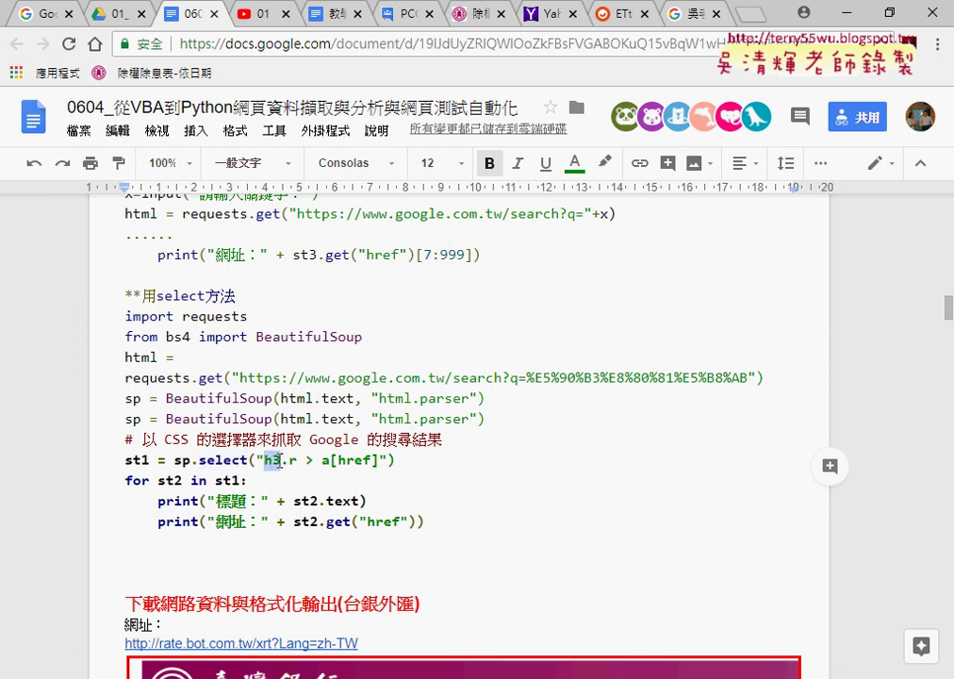
{"action": "left_click_drag", "start_coordinate": [281, 461], "coordinate": [287, 461]}
{"action": "left_click_drag", "start_coordinate": [298, 462], "coordinate": [268, 461]}
Step: Compare against the find_all("h3","r") call and highlight the > a[href] part of the selector
{"action": "scroll", "coordinate": [455, 449], "scroll_direction": "up", "scroll_amount": 3}
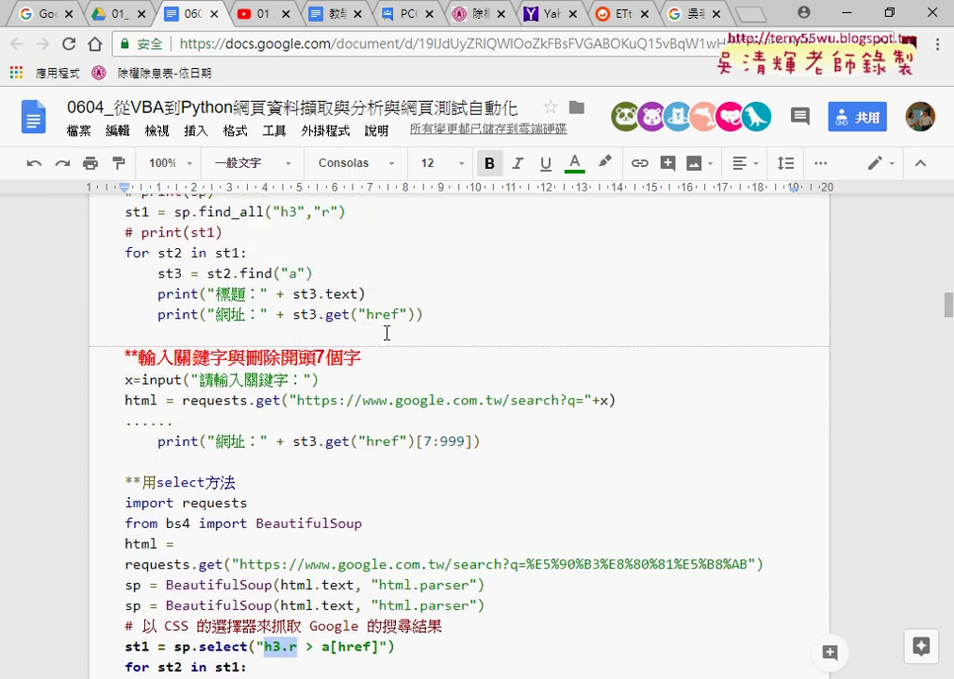
{"action": "scroll", "coordinate": [311, 315], "scroll_direction": "up", "scroll_amount": 1}
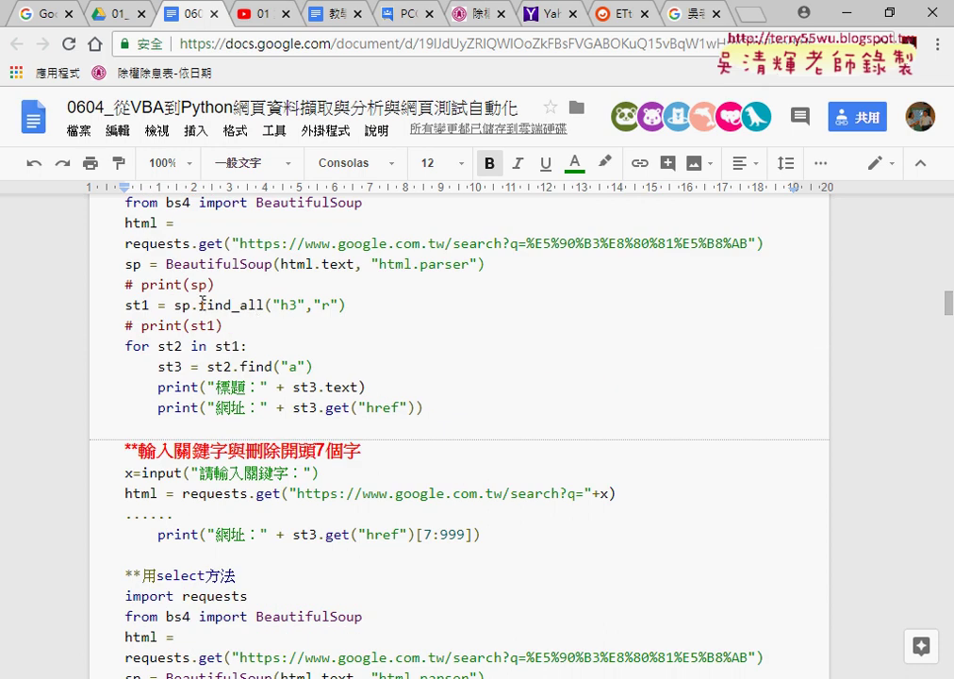
{"action": "left_click_drag", "start_coordinate": [199, 305], "coordinate": [352, 304]}
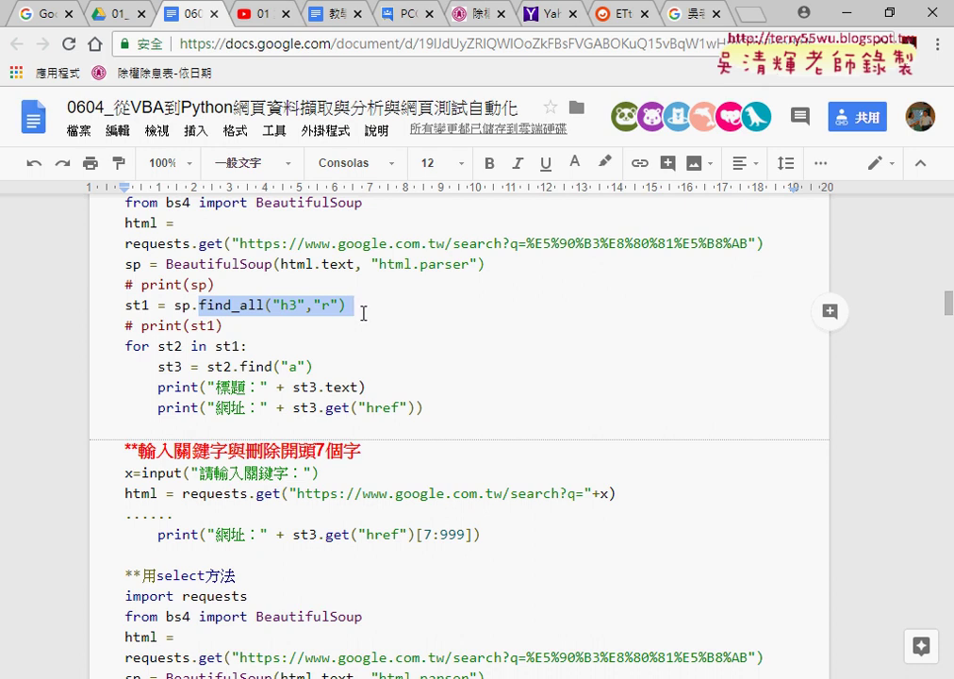
{"action": "scroll", "coordinate": [366, 320], "scroll_direction": "down", "scroll_amount": 2}
{"action": "scroll", "coordinate": [366, 320], "scroll_direction": "down", "scroll_amount": 2}
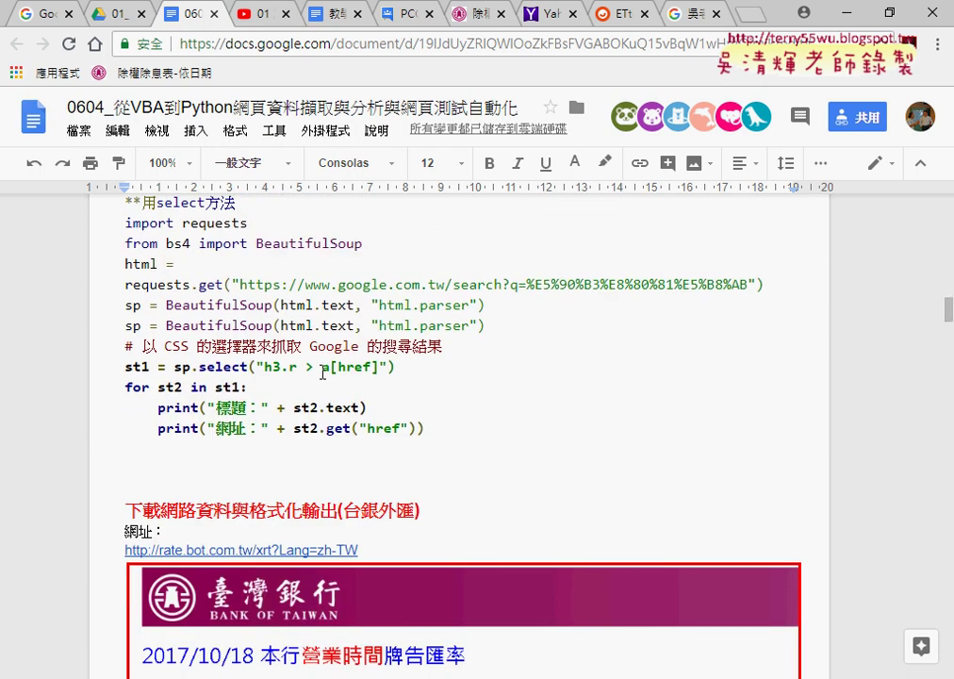
{"action": "double_click", "coordinate": [309, 367]}
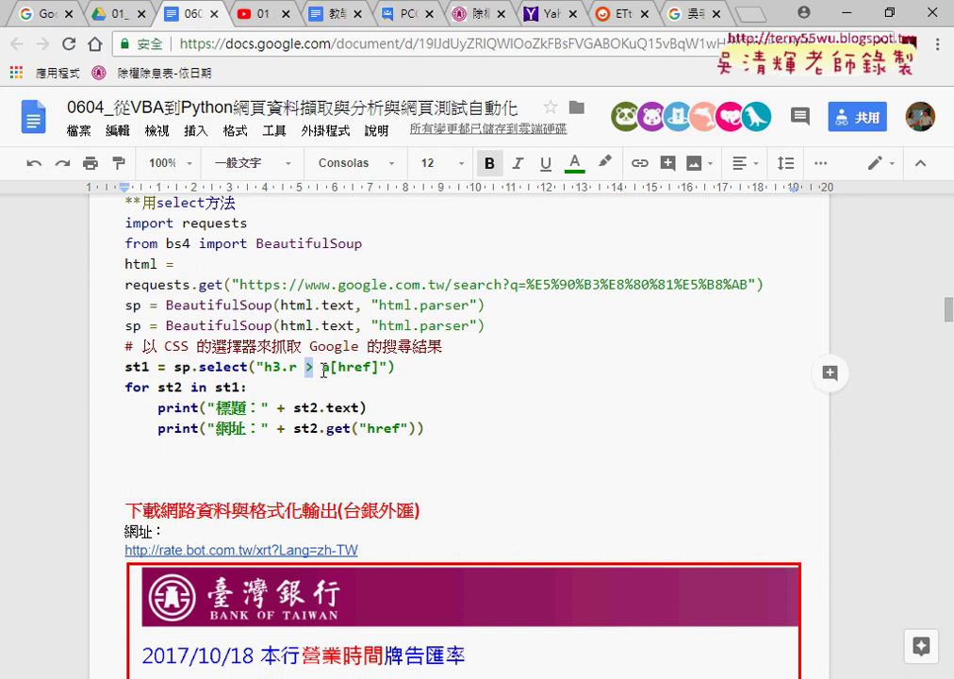
{"action": "double_click", "coordinate": [326, 367]}
{"action": "left_click_drag", "start_coordinate": [329, 368], "coordinate": [380, 368]}
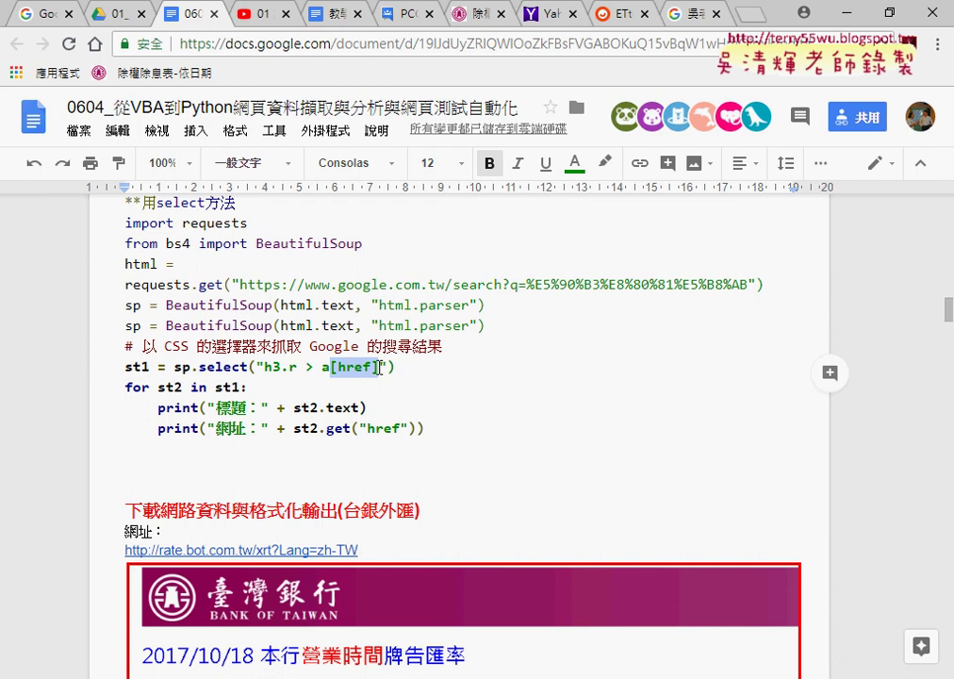
{"action": "key", "text": "Left"}
{"action": "key", "text": "Left"}
{"action": "key", "text": "Left"}
{"action": "key", "text": "shift+Left"}
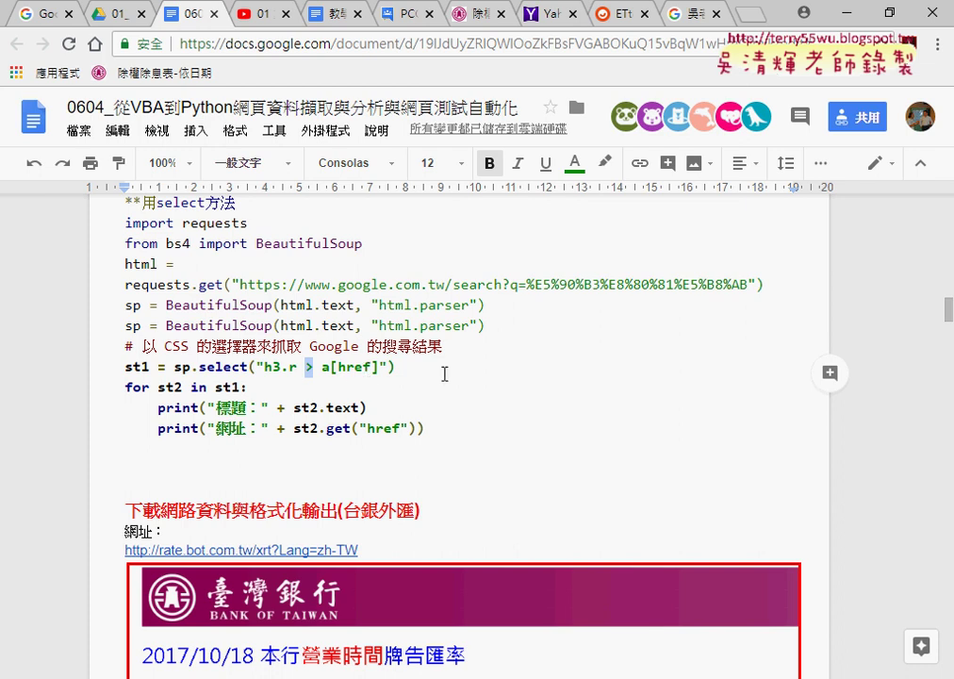
Step: Delete the second sp = BeautifulSoup(html.text, "html.parser") line, leaving one parser line
{"action": "scroll", "coordinate": [524, 355], "scroll_direction": "down", "scroll_amount": 1}
{"action": "scroll", "coordinate": [526, 357], "scroll_direction": "down", "scroll_amount": 1}
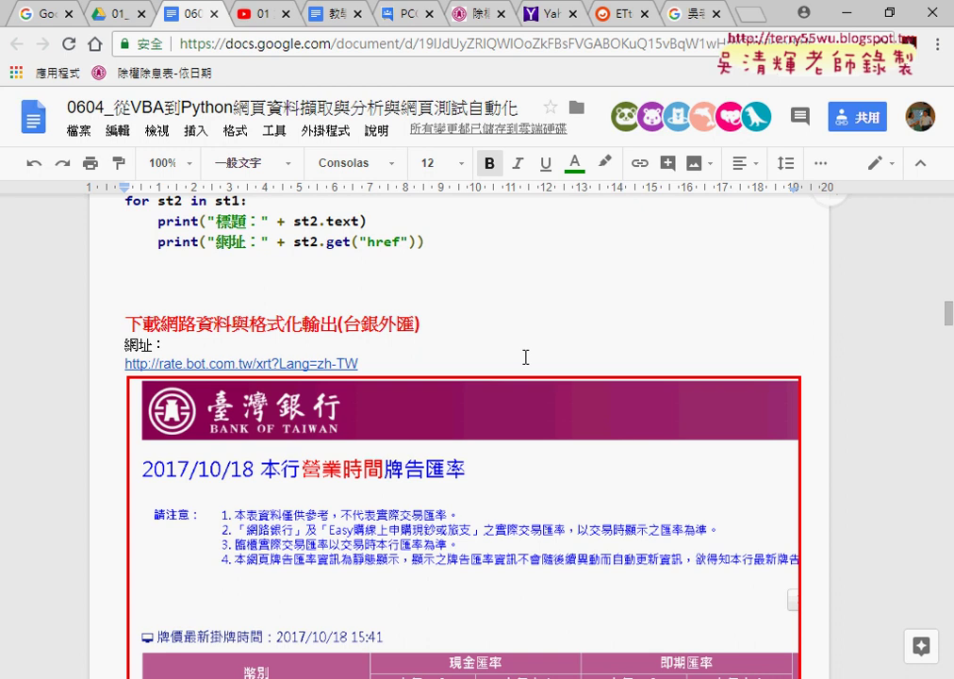
{"action": "scroll", "coordinate": [525, 356], "scroll_direction": "up", "scroll_amount": 2}
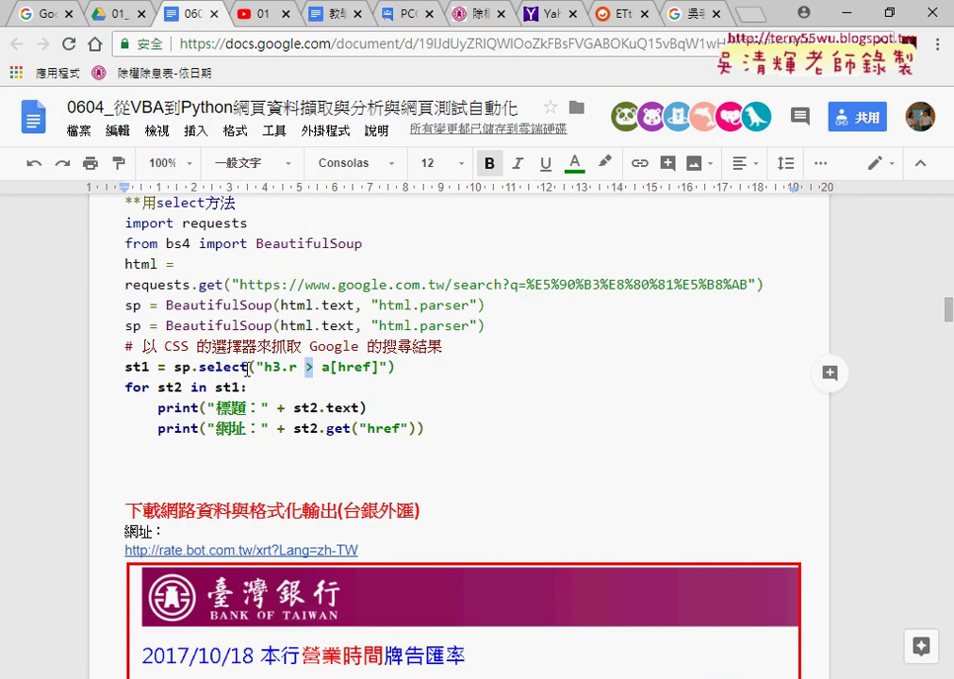
{"action": "left_click_drag", "start_coordinate": [198, 368], "coordinate": [247, 368]}
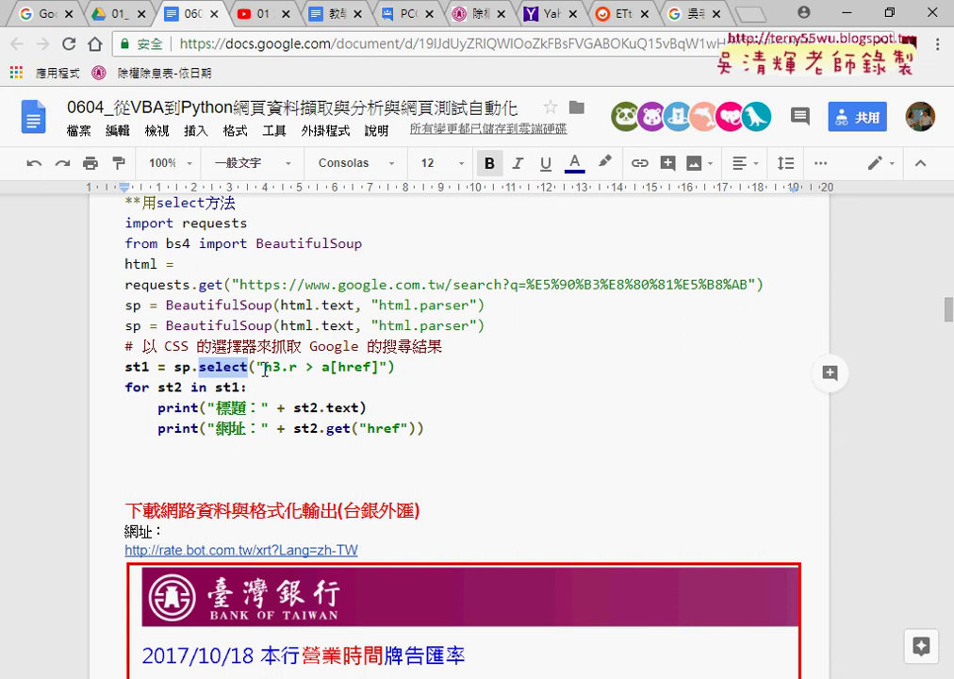
{"action": "double_click", "coordinate": [132, 325]}
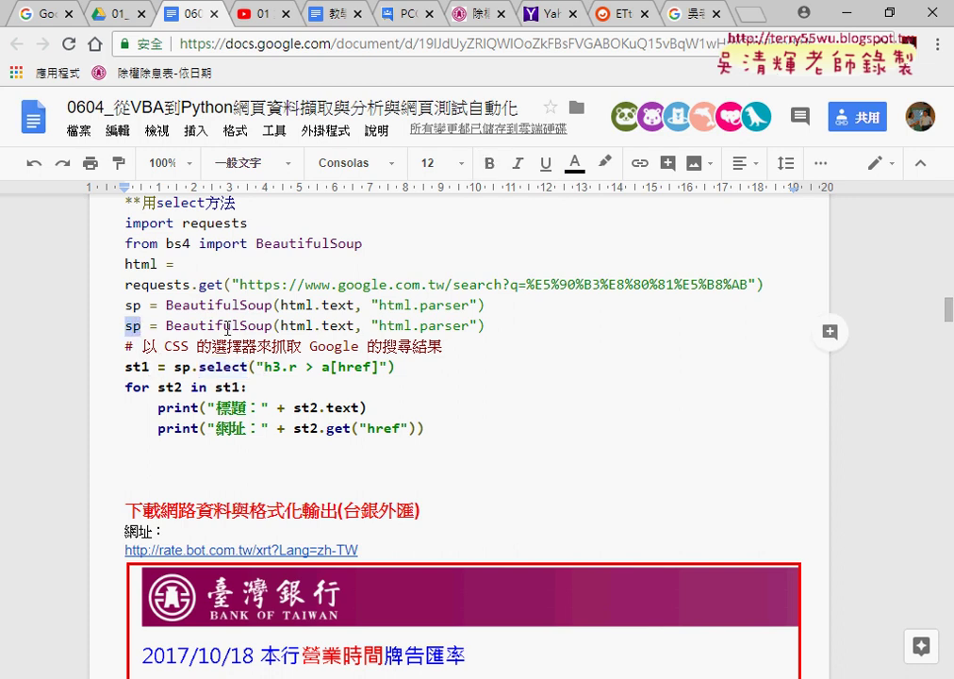
{"action": "double_click", "coordinate": [346, 369]}
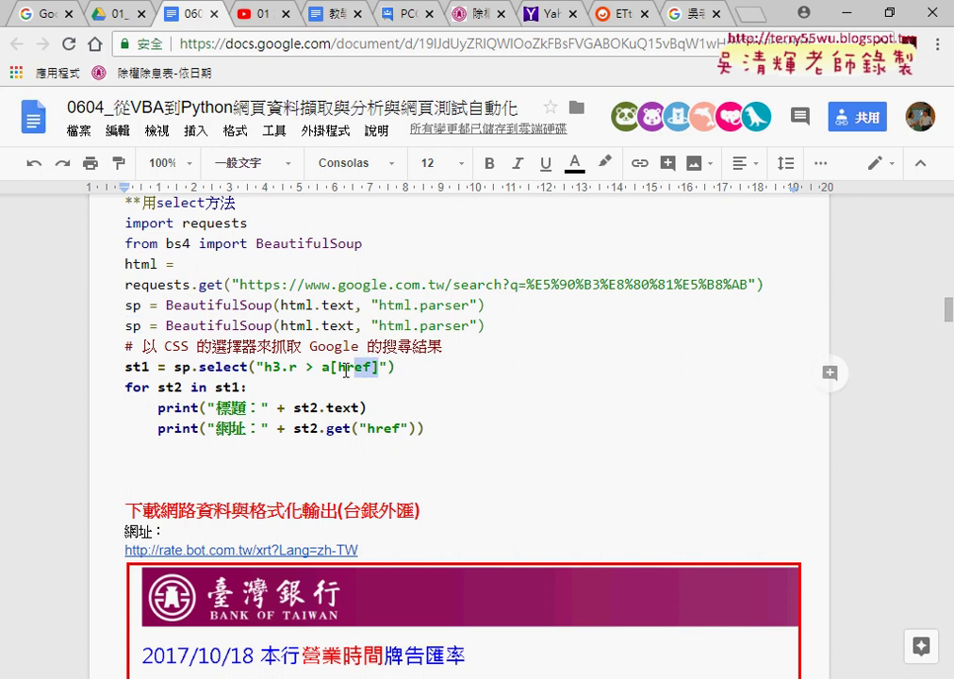
{"action": "left_click_drag", "start_coordinate": [345, 371], "coordinate": [266, 371]}
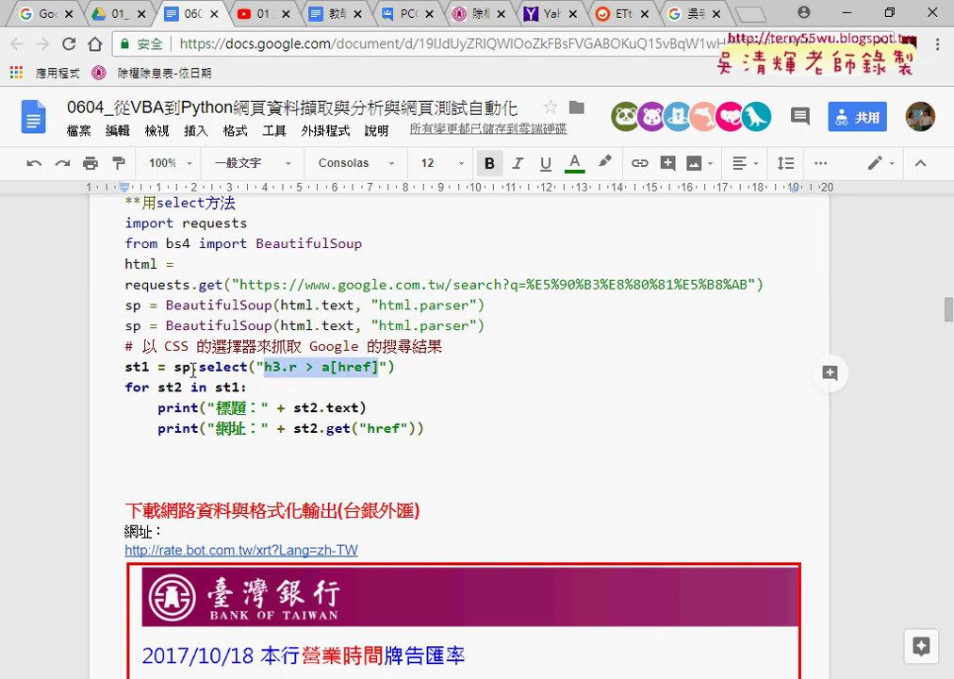
{"action": "double_click", "coordinate": [183, 368]}
{"action": "left_click_drag", "start_coordinate": [200, 368], "coordinate": [236, 367]}
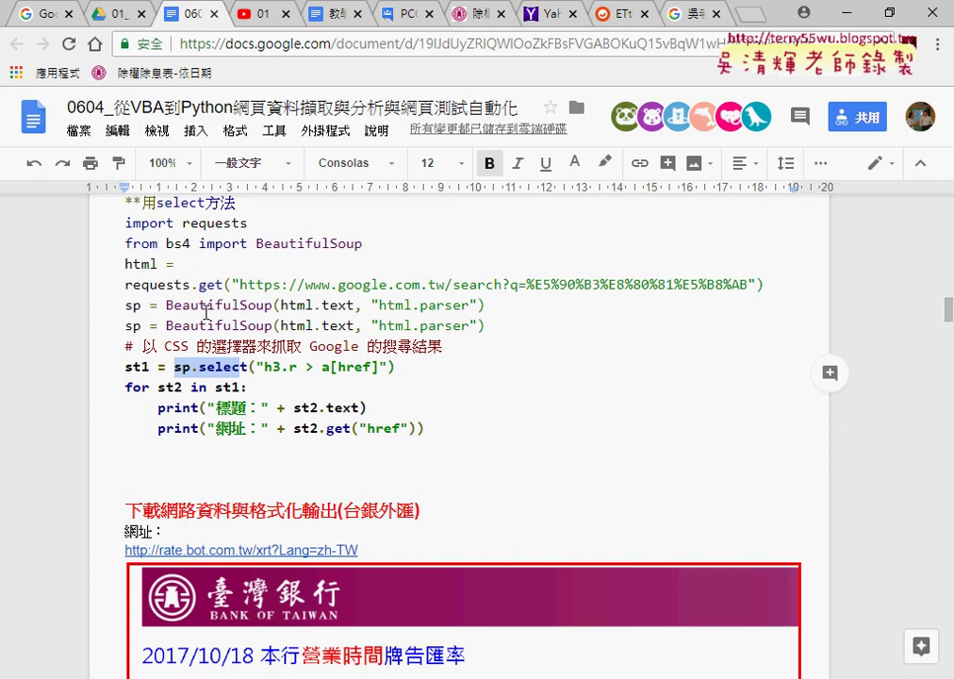
{"action": "left_click_drag", "start_coordinate": [507, 325], "coordinate": [113, 324]}
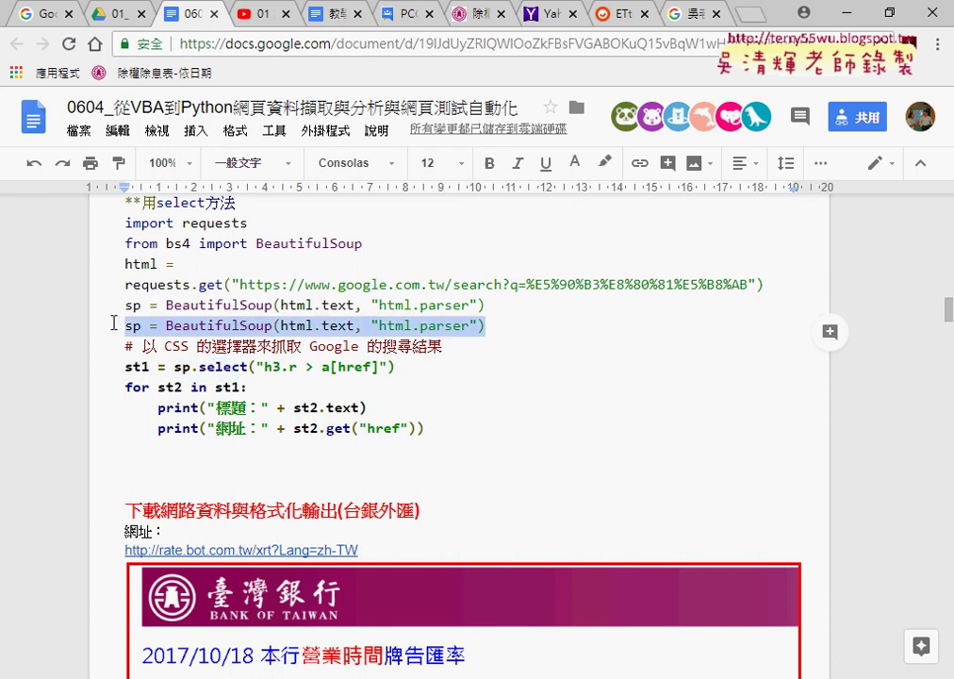
{"action": "key", "text": "Delete"}
{"action": "key", "text": "Delete"}
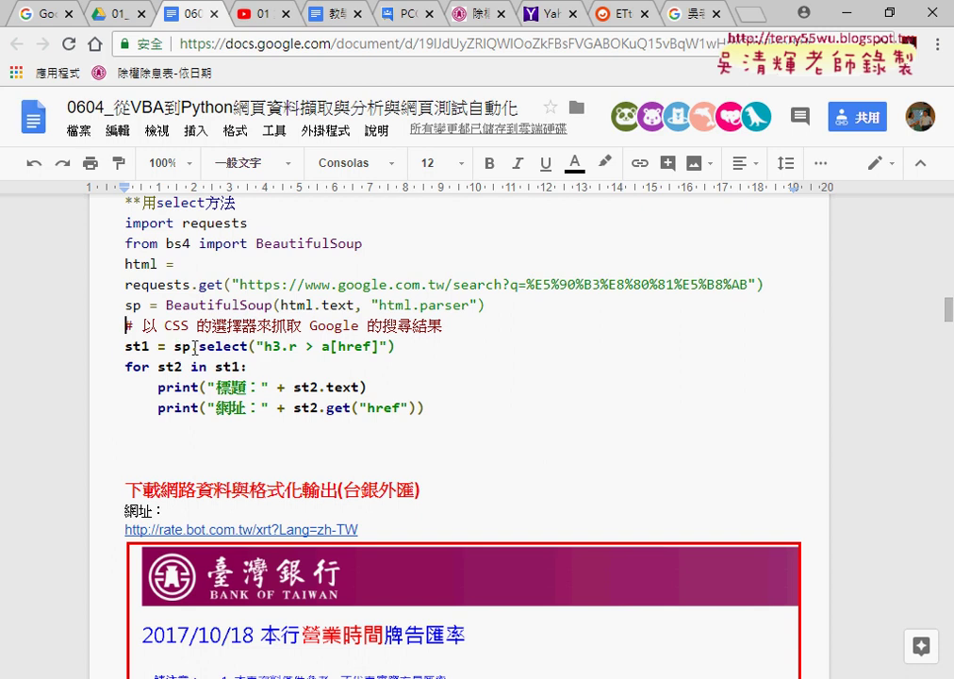
{"action": "left_click_drag", "start_coordinate": [199, 346], "coordinate": [394, 348]}
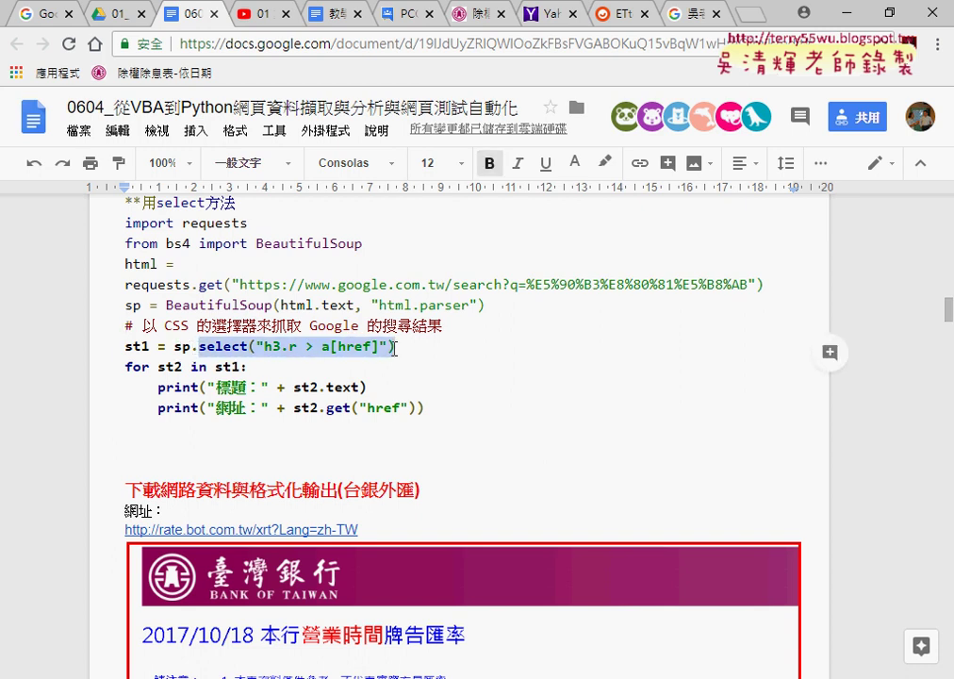
{"action": "left_click", "coordinate": [606, 163]}
{"action": "left_click", "coordinate": [666, 249]}
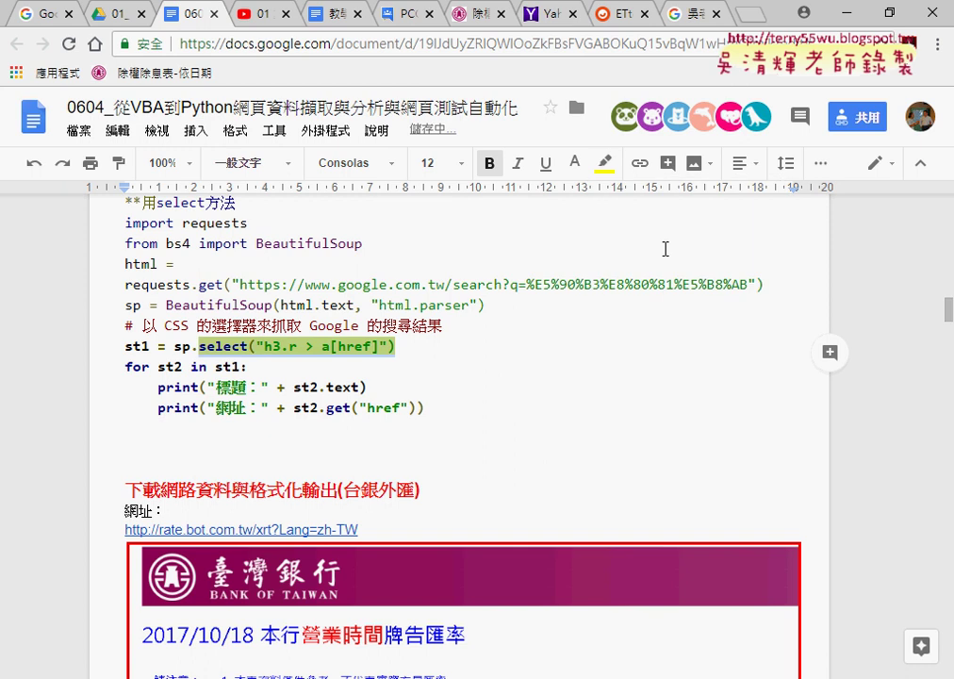
{"action": "left_click_drag", "start_coordinate": [440, 349], "coordinate": [109, 351]}
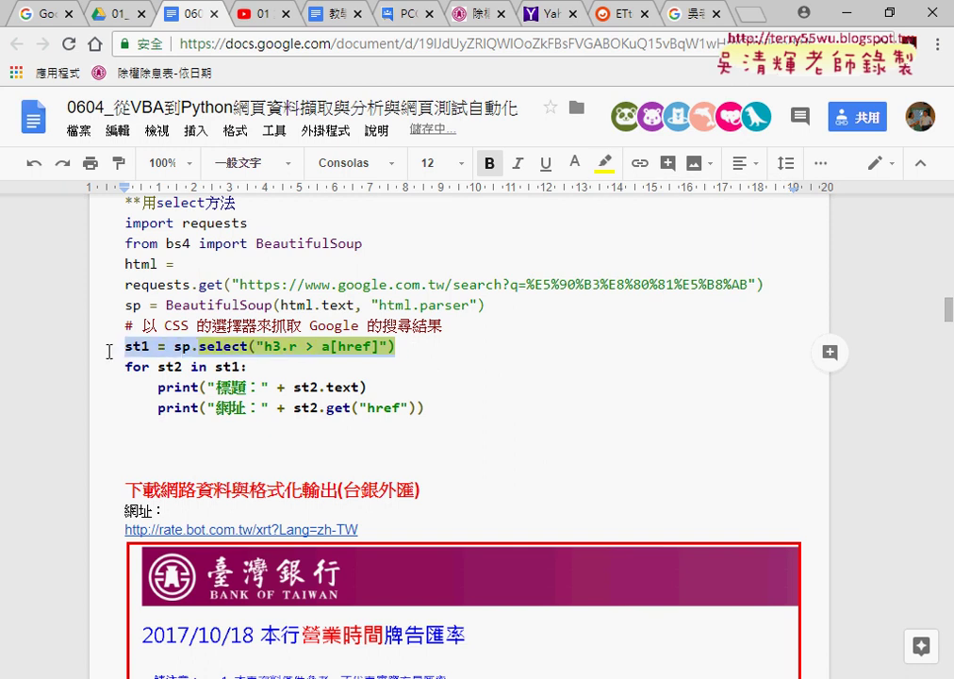
{"action": "left_click", "coordinate": [283, 163]}
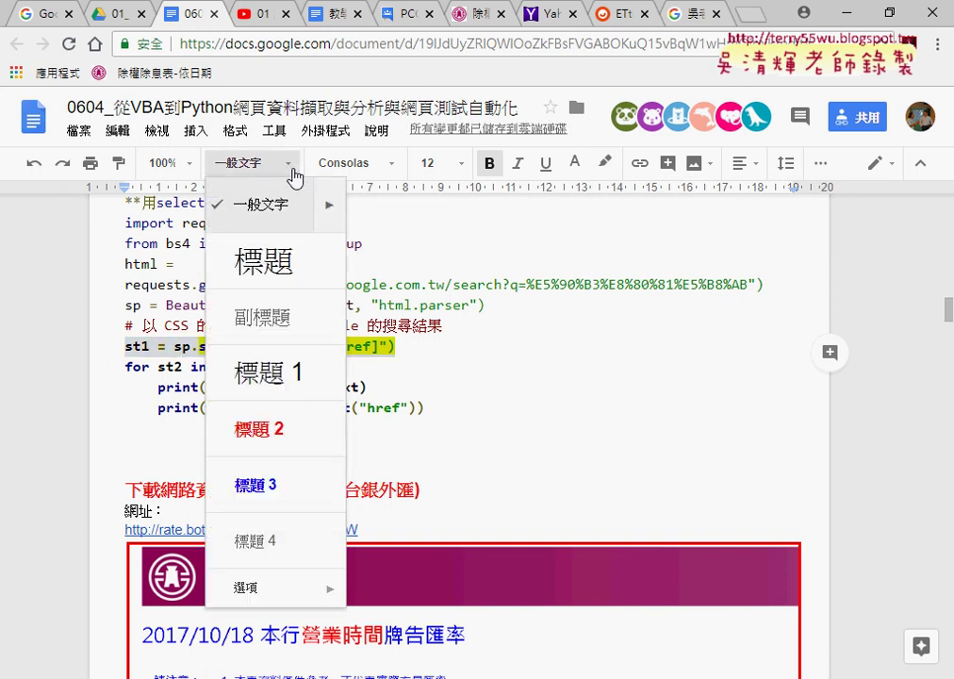
{"action": "left_click", "coordinate": [426, 163]}
{"action": "left_click", "coordinate": [455, 316]}
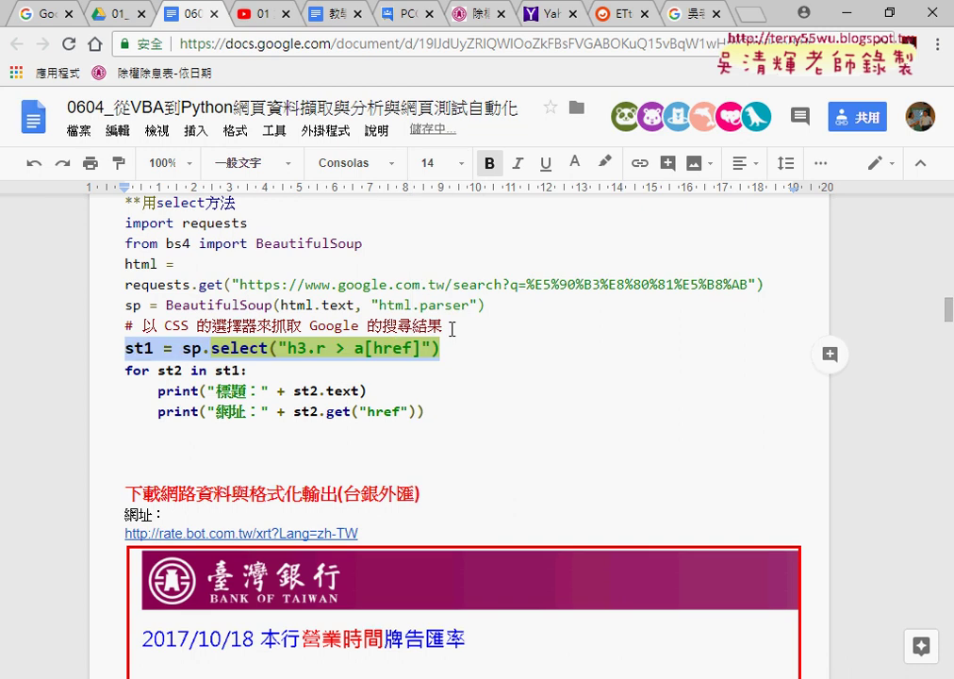
{"action": "left_click", "coordinate": [429, 348]}
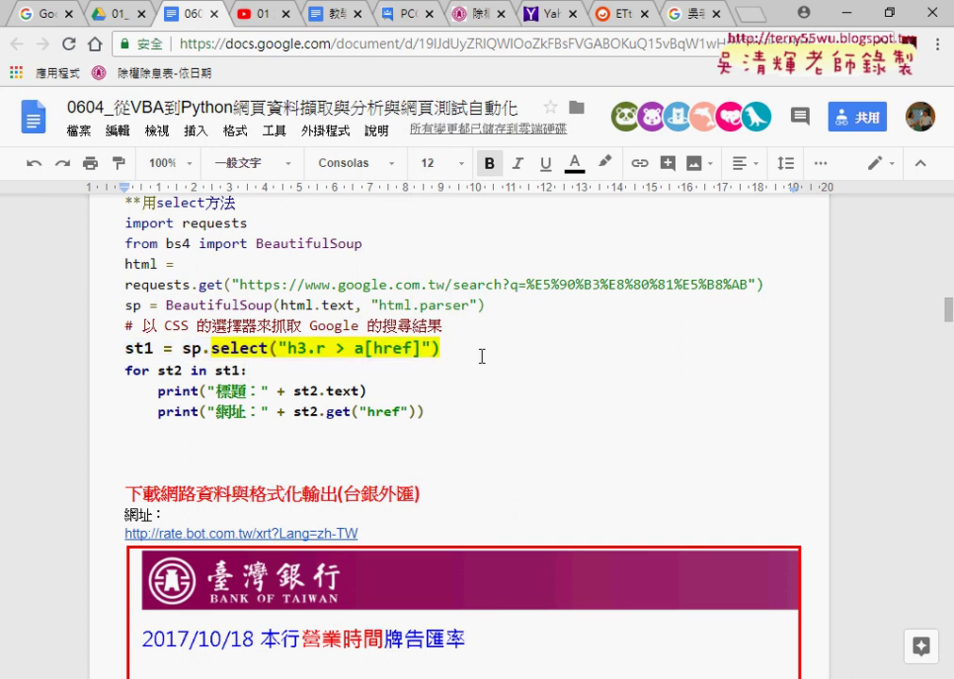
{"action": "scroll", "coordinate": [602, 393], "scroll_direction": "down", "scroll_amount": 1}
Step: Open the rate.bot.com.tw link from the notes in a new browser tab
{"action": "scroll", "coordinate": [813, 375], "scroll_direction": "down", "scroll_amount": 1}
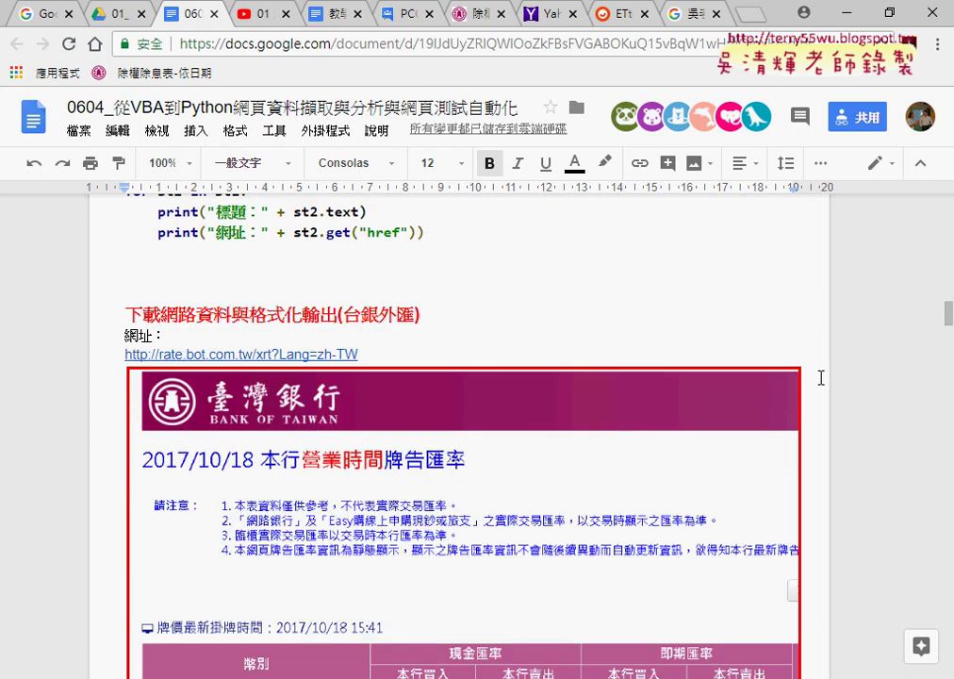
{"action": "scroll", "coordinate": [826, 377], "scroll_direction": "down", "scroll_amount": 2}
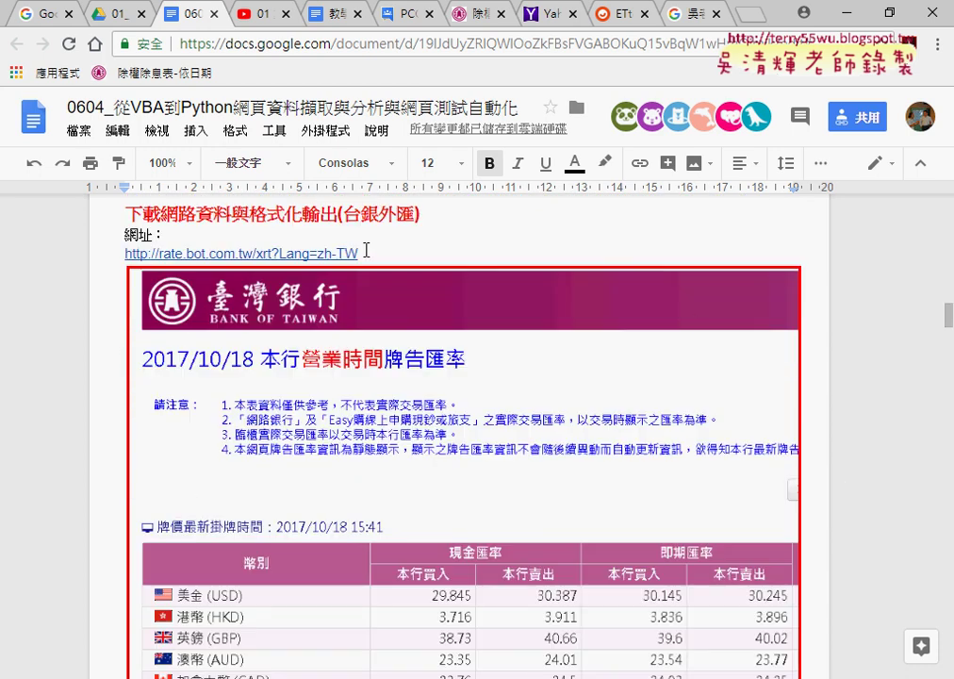
{"action": "left_click", "coordinate": [318, 253]}
{"action": "left_click", "coordinate": [308, 283]}
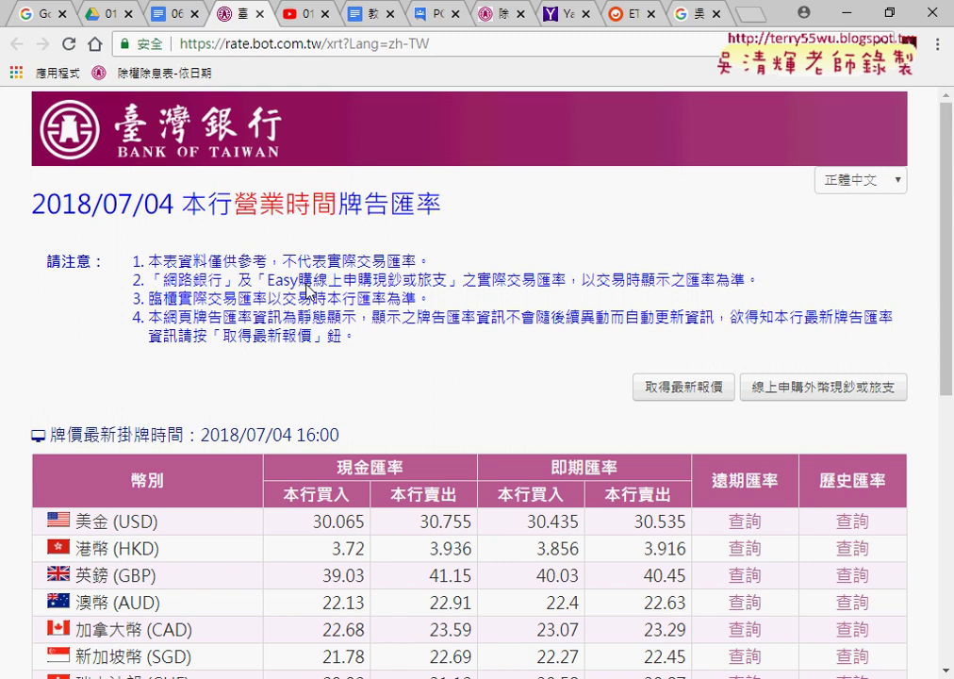
Step: Return to the Docs notes and scroll to the read_rate2 output and step 1 find_all code
{"action": "left_click", "coordinate": [188, 17]}
{"action": "scroll", "coordinate": [395, 405], "scroll_direction": "down", "scroll_amount": 2}
{"action": "scroll", "coordinate": [395, 406], "scroll_direction": "down", "scroll_amount": 3}
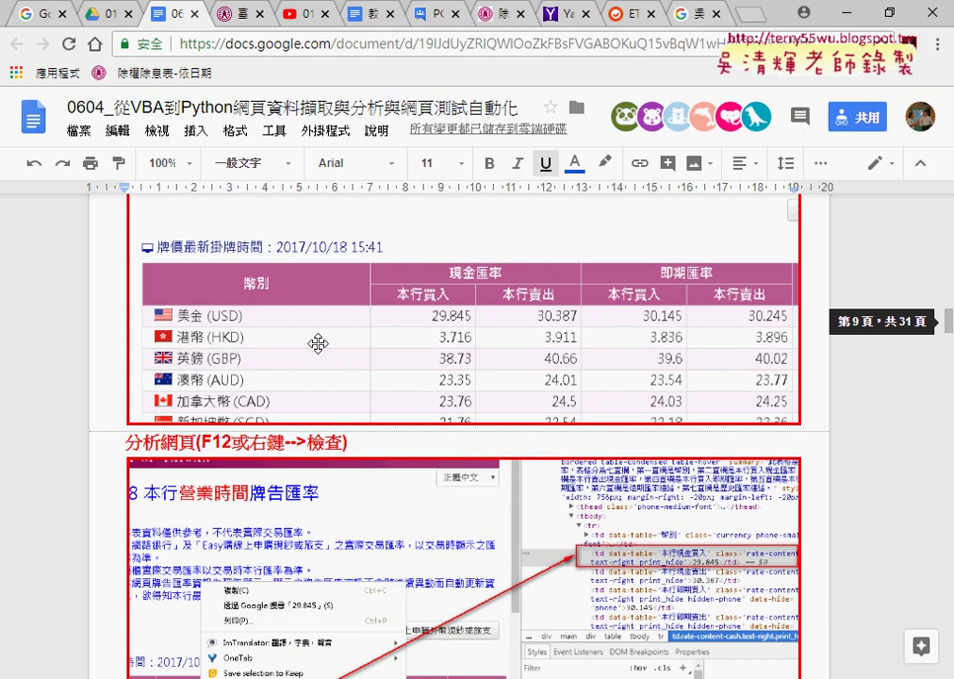
{"action": "scroll", "coordinate": [315, 344], "scroll_direction": "down", "scroll_amount": 1}
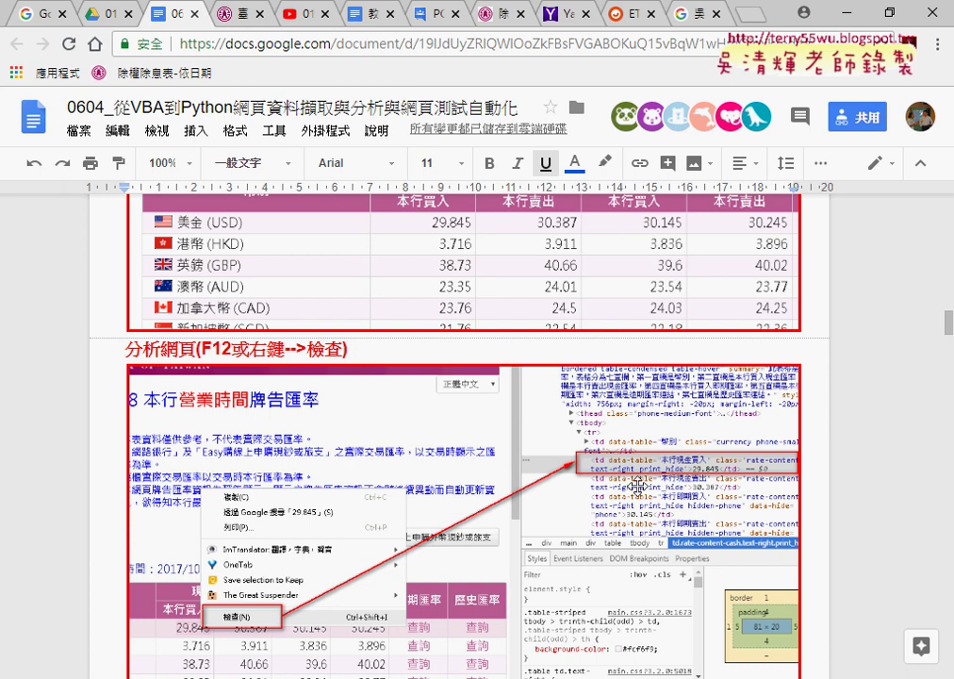
{"action": "scroll", "coordinate": [604, 471], "scroll_direction": "down", "scroll_amount": 3}
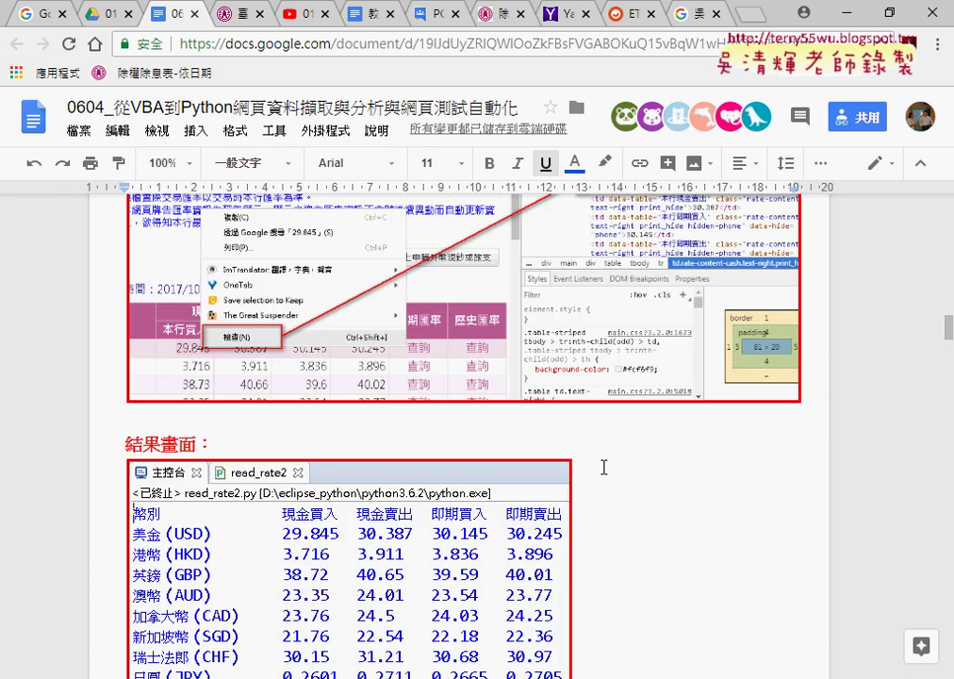
{"action": "scroll", "coordinate": [603, 468], "scroll_direction": "down", "scroll_amount": 2}
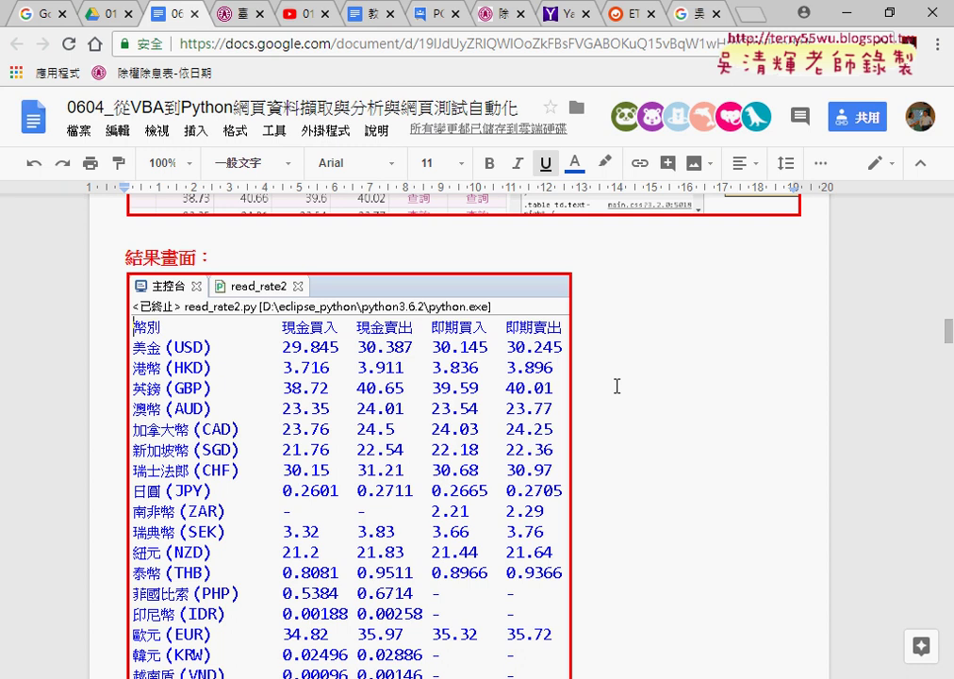
{"action": "scroll", "coordinate": [617, 386], "scroll_direction": "up", "scroll_amount": 3}
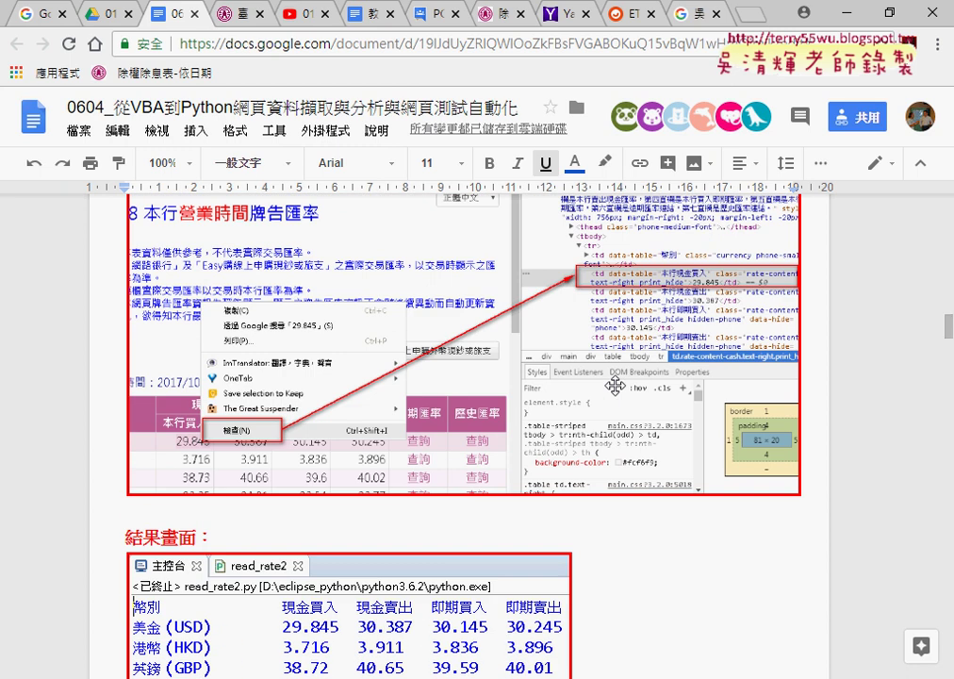
{"action": "scroll", "coordinate": [270, 471], "scroll_direction": "down", "scroll_amount": 3}
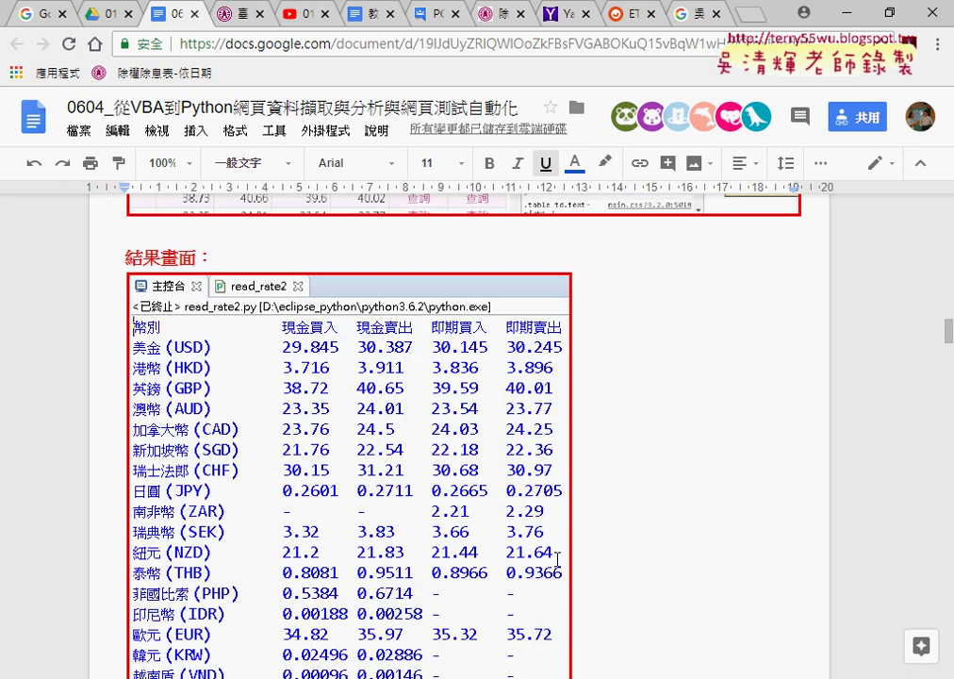
{"action": "scroll", "coordinate": [616, 556], "scroll_direction": "down", "scroll_amount": 1}
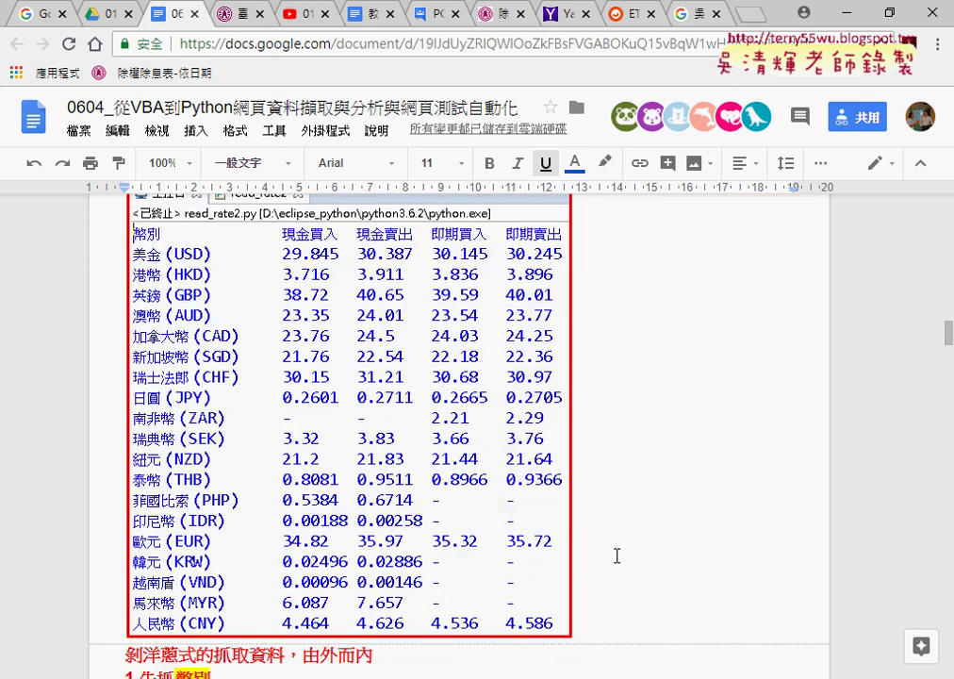
{"action": "scroll", "coordinate": [617, 557], "scroll_direction": "down", "scroll_amount": 2}
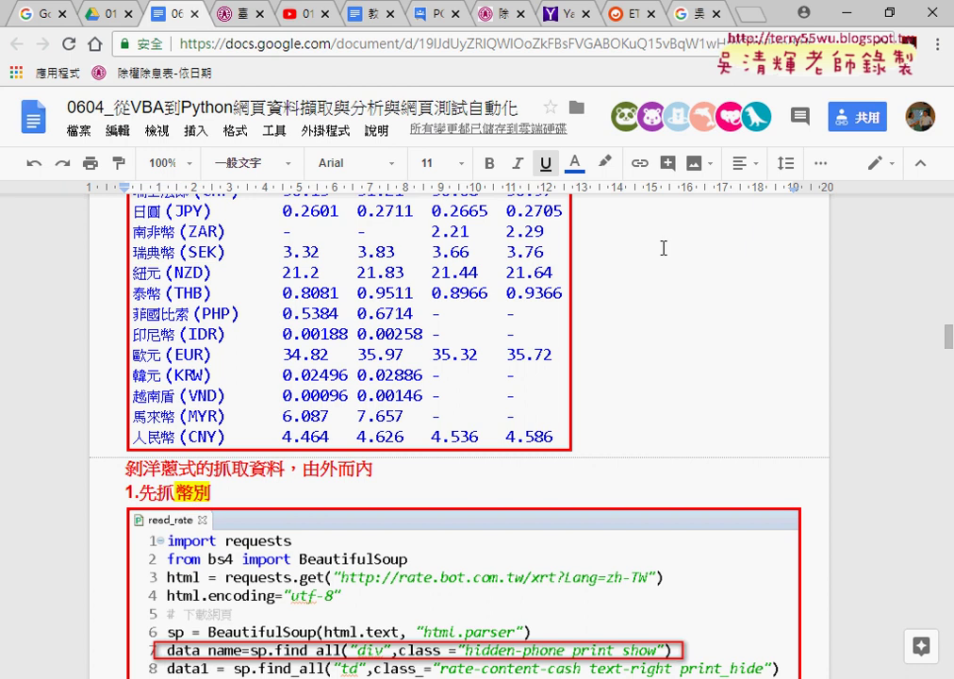
Step: Open developer tools on the Bank of Taiwan rate page and dock them to the bottom
{"action": "left_click", "coordinate": [233, 19]}
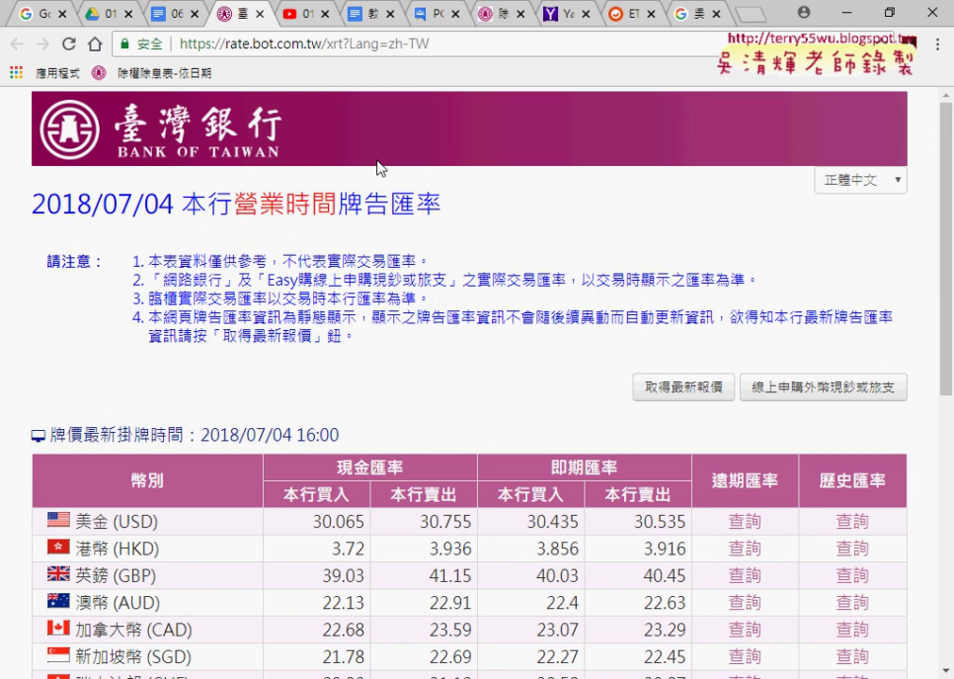
{"action": "key", "text": "ctrl+shift+i"}
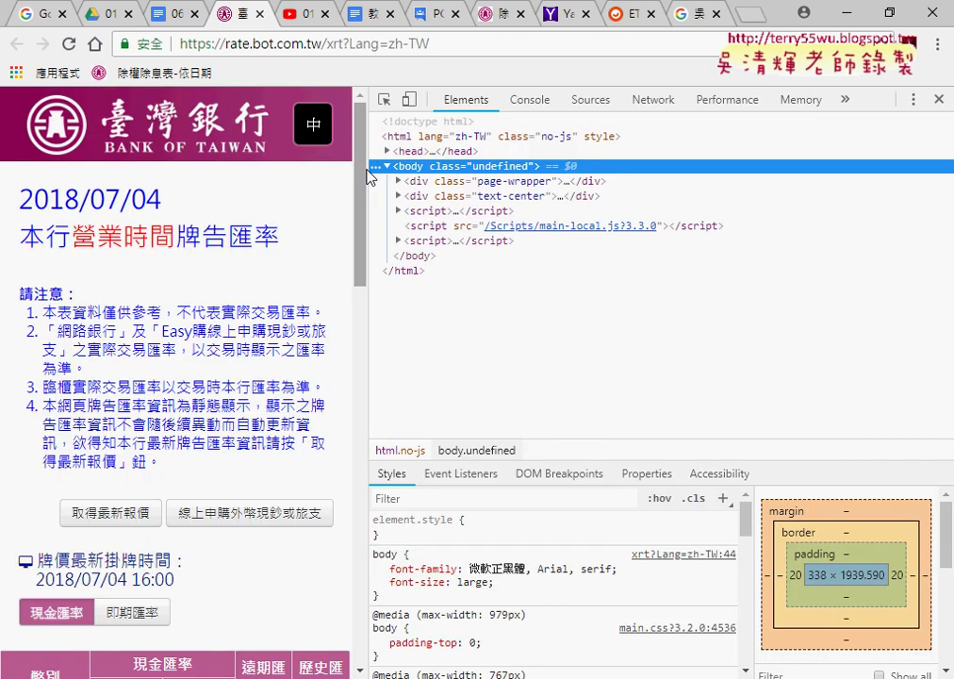
{"action": "mouse_move", "coordinate": [357, 179]}
{"action": "left_mouse_down"}
{"action": "mouse_move", "coordinate": [573, 179]}
{"action": "mouse_move", "coordinate": [412, 184]}
{"action": "mouse_move", "coordinate": [749, 198]}
{"action": "left_mouse_up"}
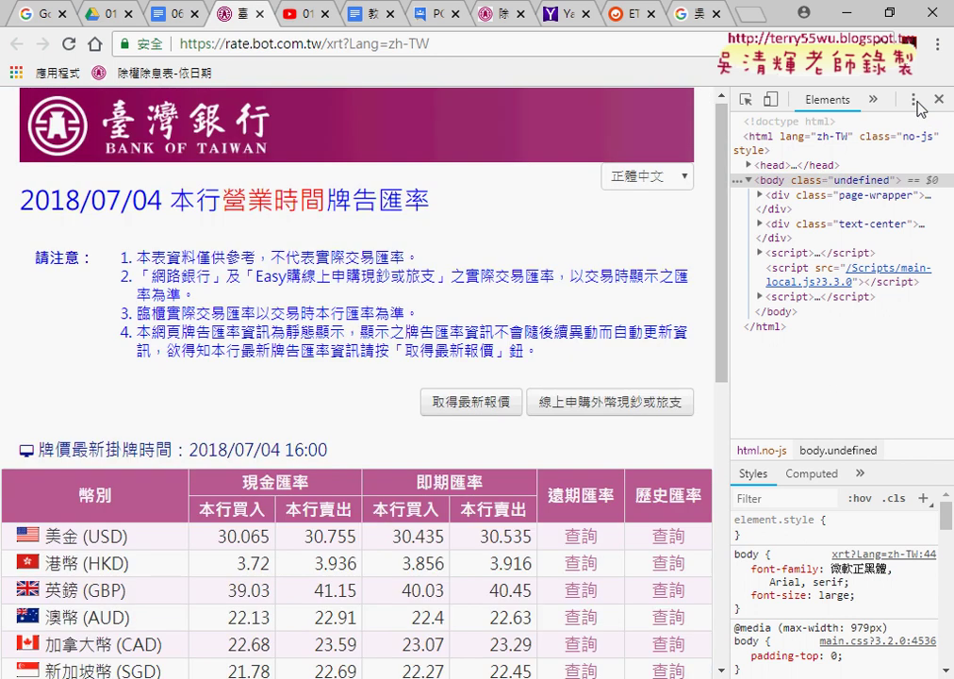
{"action": "left_click", "coordinate": [913, 99]}
{"action": "left_click", "coordinate": [906, 133]}
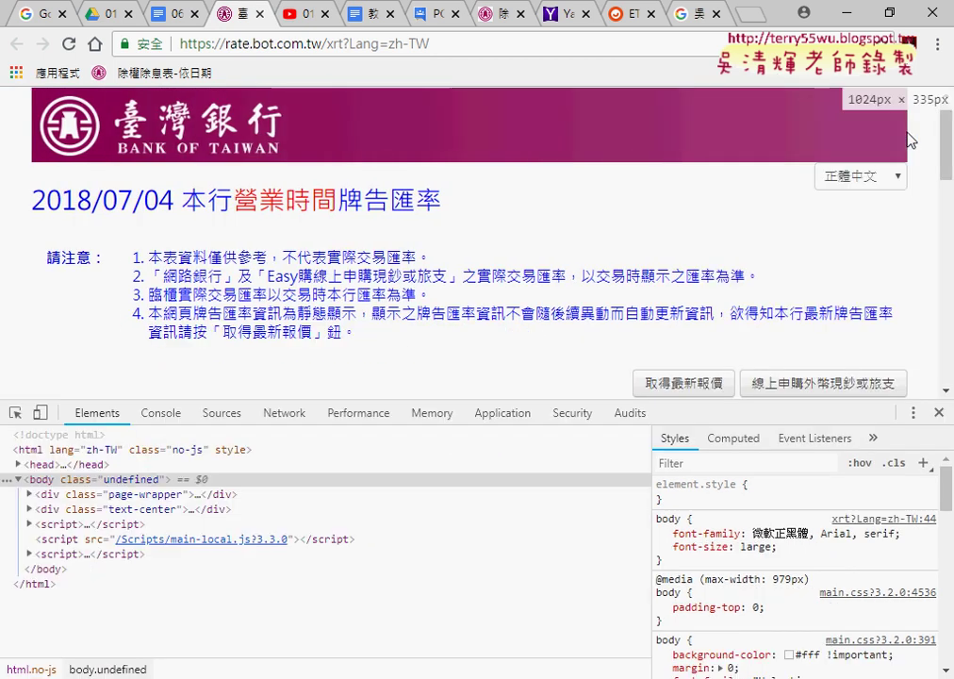
{"action": "scroll", "coordinate": [622, 270], "scroll_direction": "down", "scroll_amount": 3}
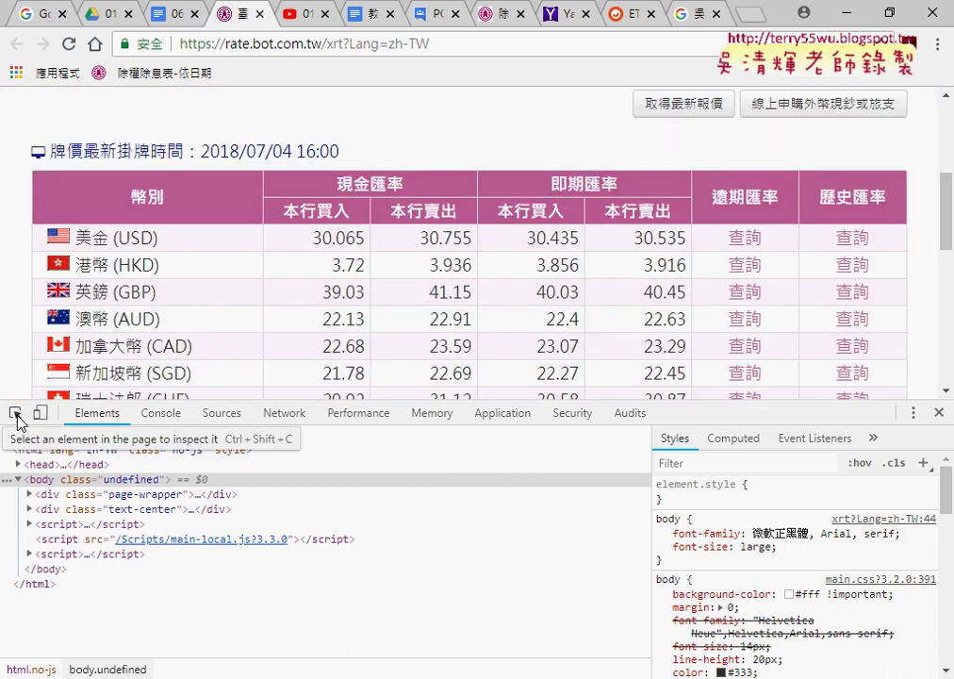
Step: Inspect the rate table cells, then mark the 美金 (USD) name and its cash and spot rates
{"action": "left_click", "coordinate": [15, 412]}
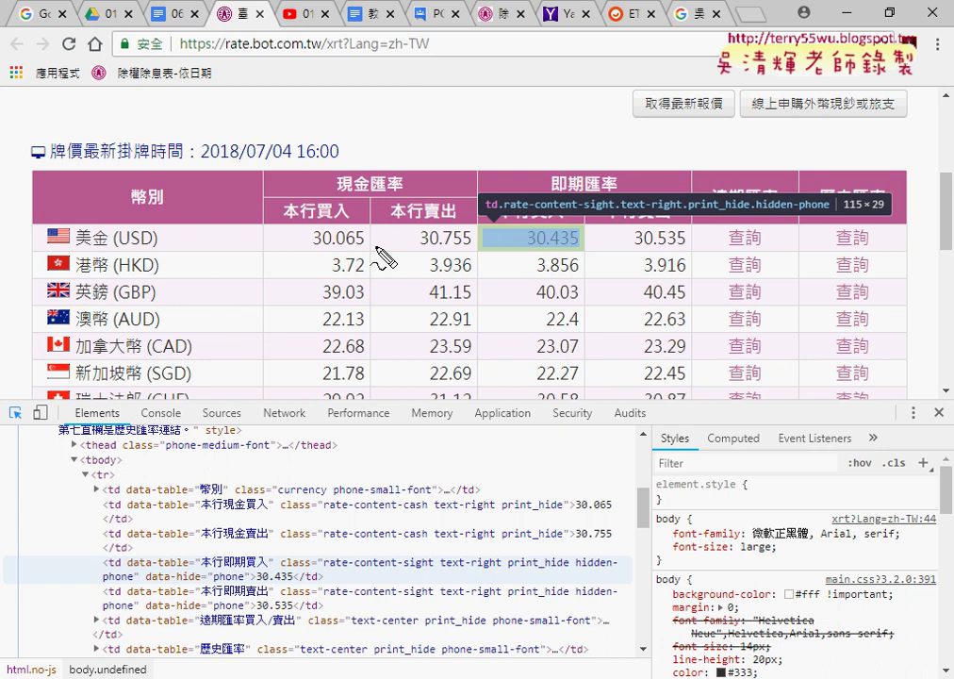
{"action": "mouse_move", "coordinate": [35, 250]}
{"action": "left_mouse_down"}
{"action": "mouse_move", "coordinate": [163, 219]}
{"action": "mouse_move", "coordinate": [47, 252]}
{"action": "left_mouse_up"}
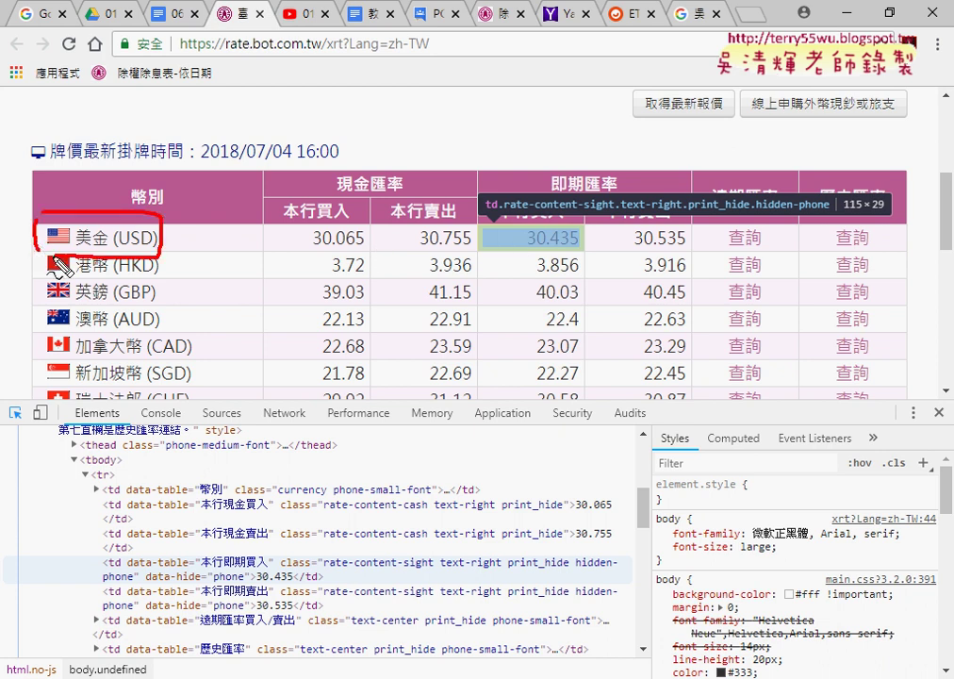
{"action": "mouse_move", "coordinate": [279, 251]}
{"action": "left_mouse_down"}
{"action": "mouse_move", "coordinate": [469, 222]}
{"action": "mouse_move", "coordinate": [281, 251]}
{"action": "left_mouse_up"}
{"action": "mouse_move", "coordinate": [497, 247]}
{"action": "left_mouse_down"}
{"action": "mouse_move", "coordinate": [695, 233]}
{"action": "mouse_move", "coordinate": [497, 253]}
{"action": "left_mouse_up"}
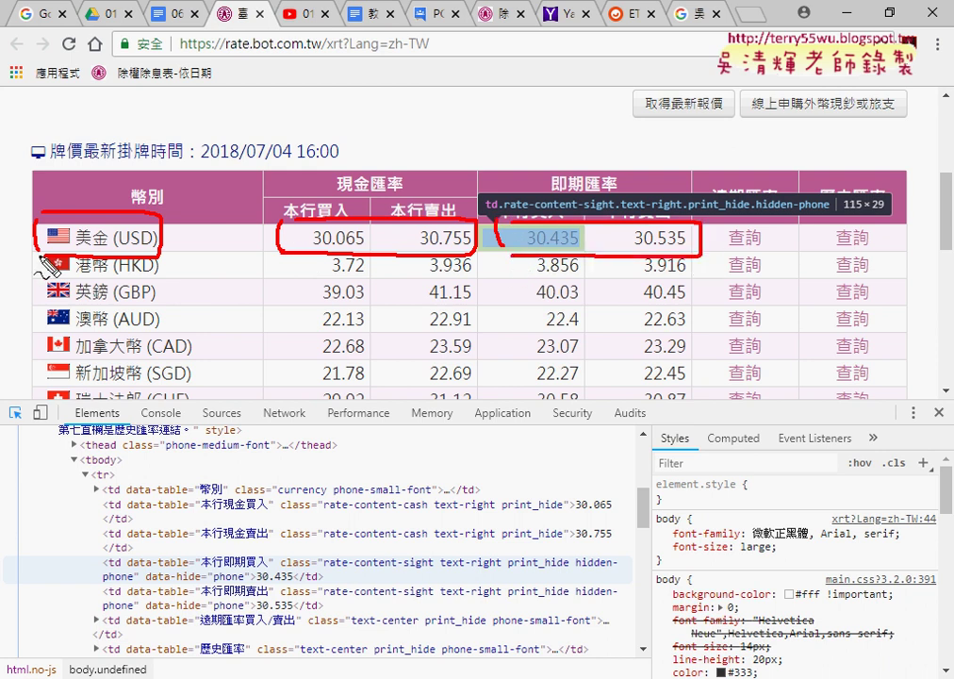
Step: Mark the 港幣 (HKD) name and cash rates 3.72 and 3.936, then return to the notes
{"action": "left_click_drag", "start_coordinate": [45, 252], "coordinate": [52, 283]}
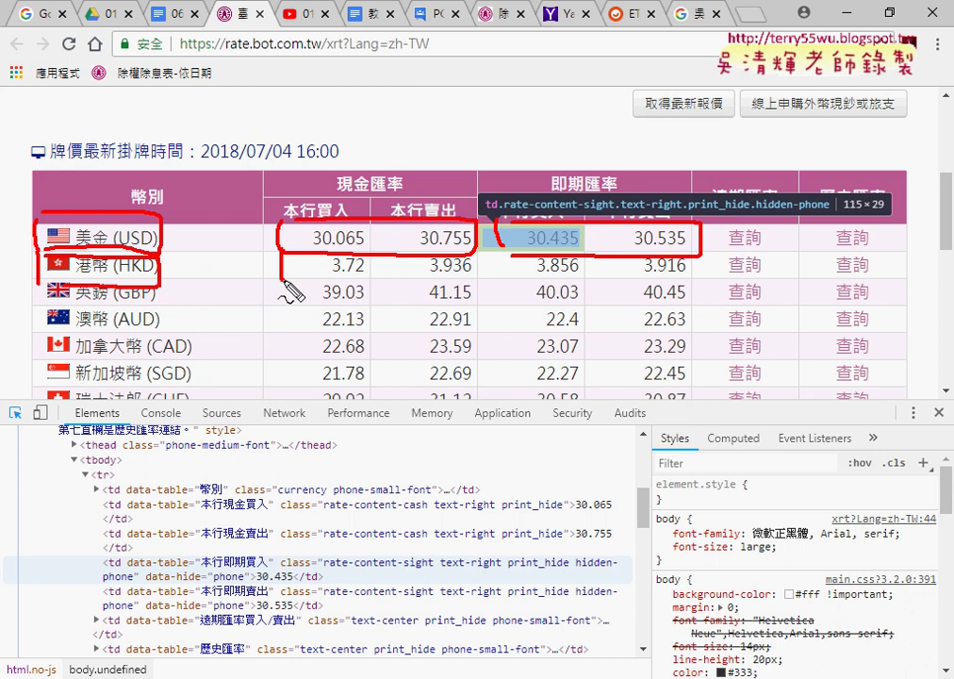
{"action": "mouse_move", "coordinate": [283, 252]}
{"action": "left_mouse_down"}
{"action": "mouse_move", "coordinate": [469, 259]}
{"action": "mouse_move", "coordinate": [511, 301]}
{"action": "left_mouse_up"}
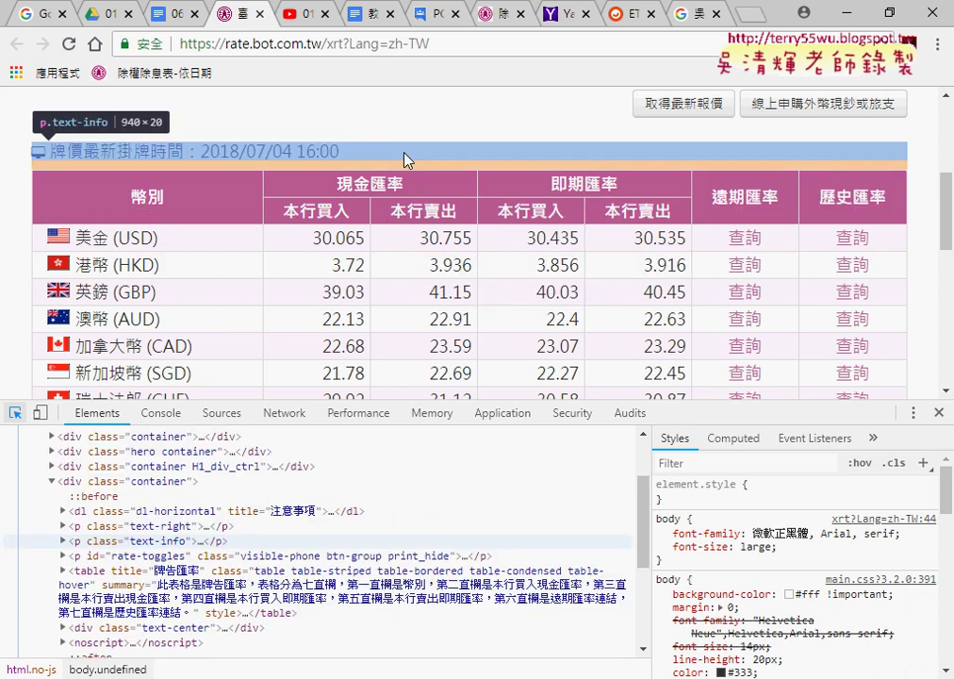
{"action": "key", "text": "ctrl+shift+Tab"}
{"action": "scroll", "coordinate": [396, 313], "scroll_direction": "up", "scroll_amount": 2}
Step: Scroll up through the 台銀外匯.py script in Eclipse
{"action": "scroll", "coordinate": [566, 335], "scroll_direction": "up", "scroll_amount": 1}
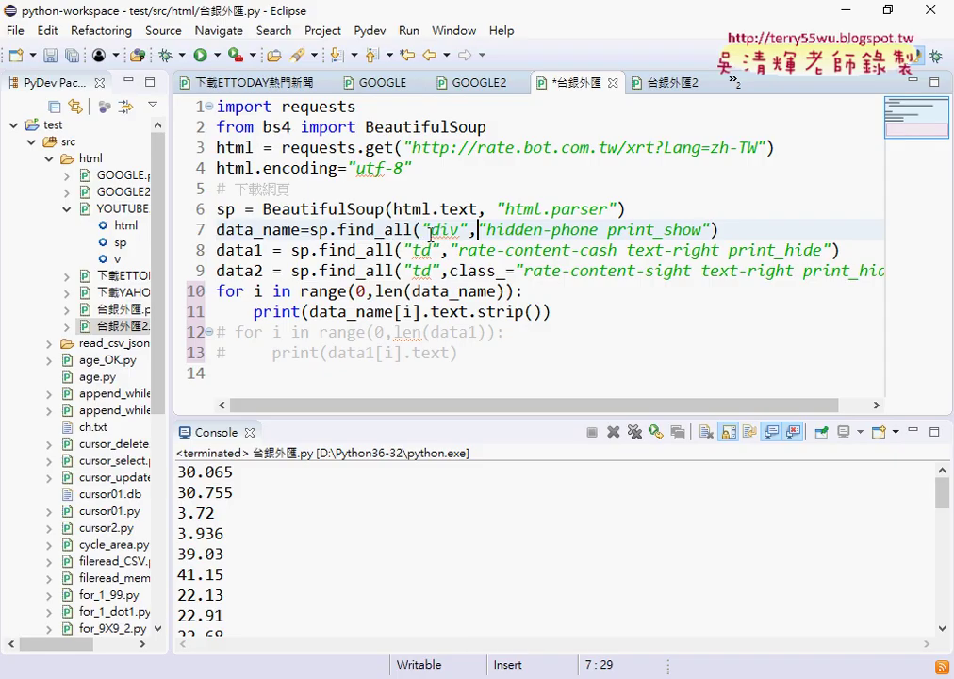
Step: Check that the USD name div has class hidden-phone print_show, then return to Eclipse
{"action": "left_click_drag", "start_coordinate": [431, 233], "coordinate": [460, 231]}
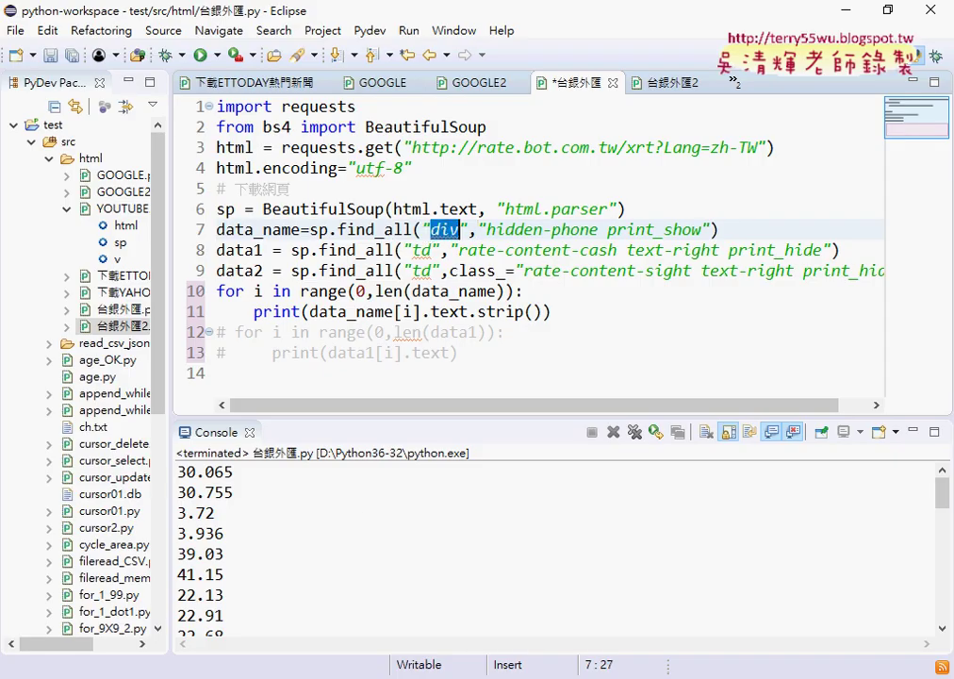
{"action": "left_click", "coordinate": [274, 651]}
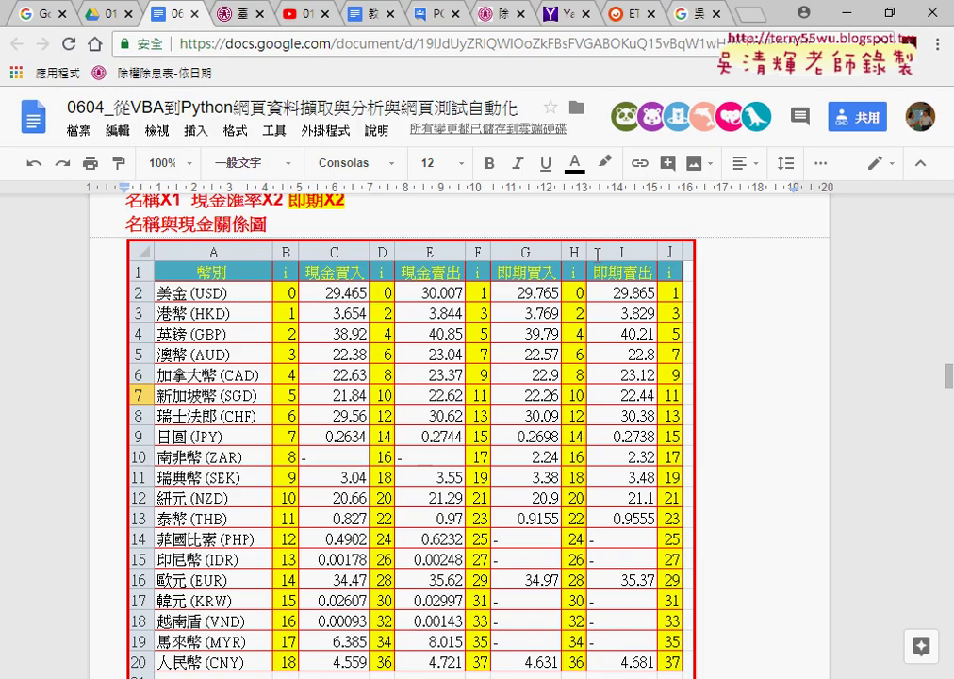
{"action": "left_click", "coordinate": [232, 14]}
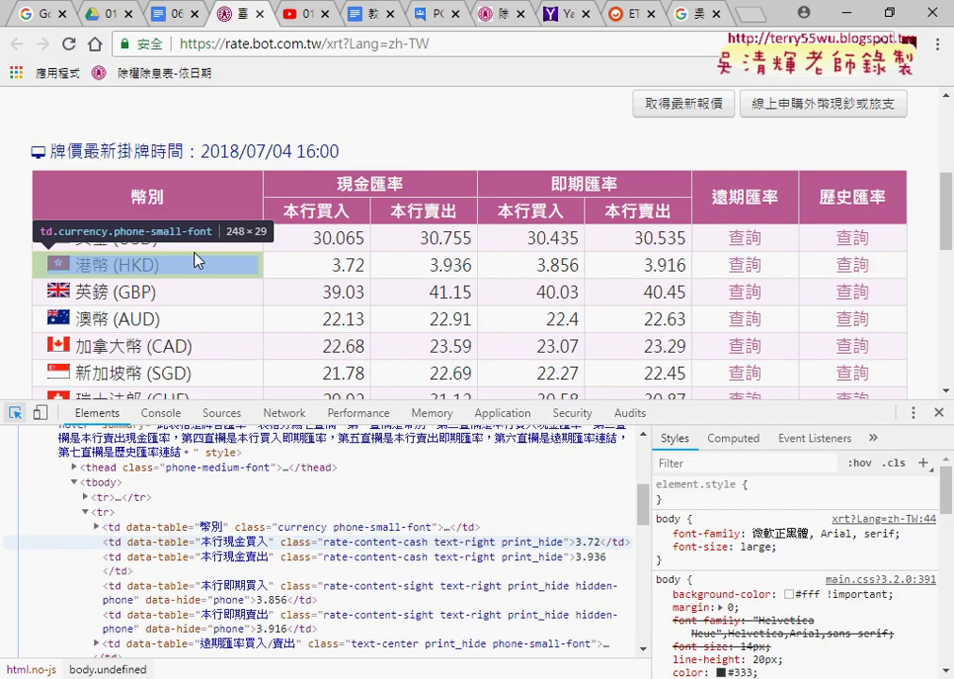
{"action": "left_click", "coordinate": [127, 240]}
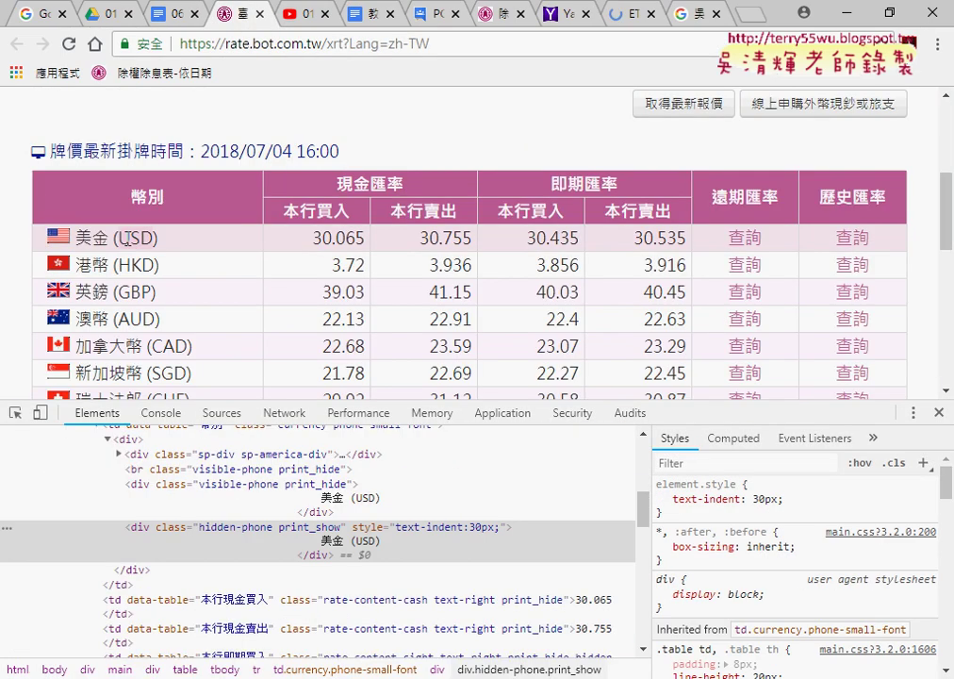
{"action": "left_click", "coordinate": [141, 536]}
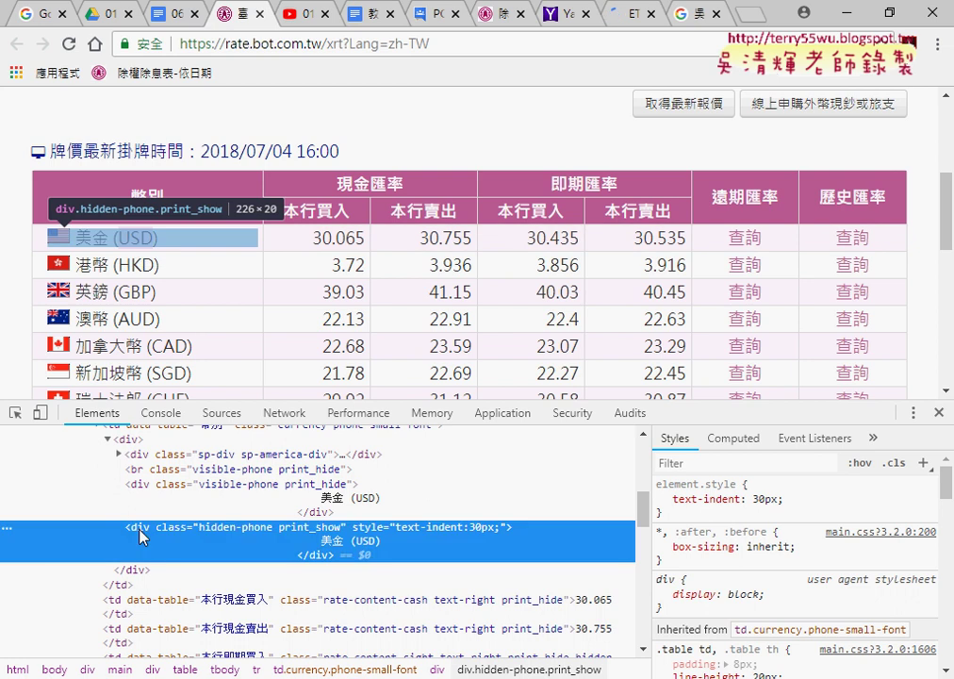
{"action": "double_click", "coordinate": [236, 528]}
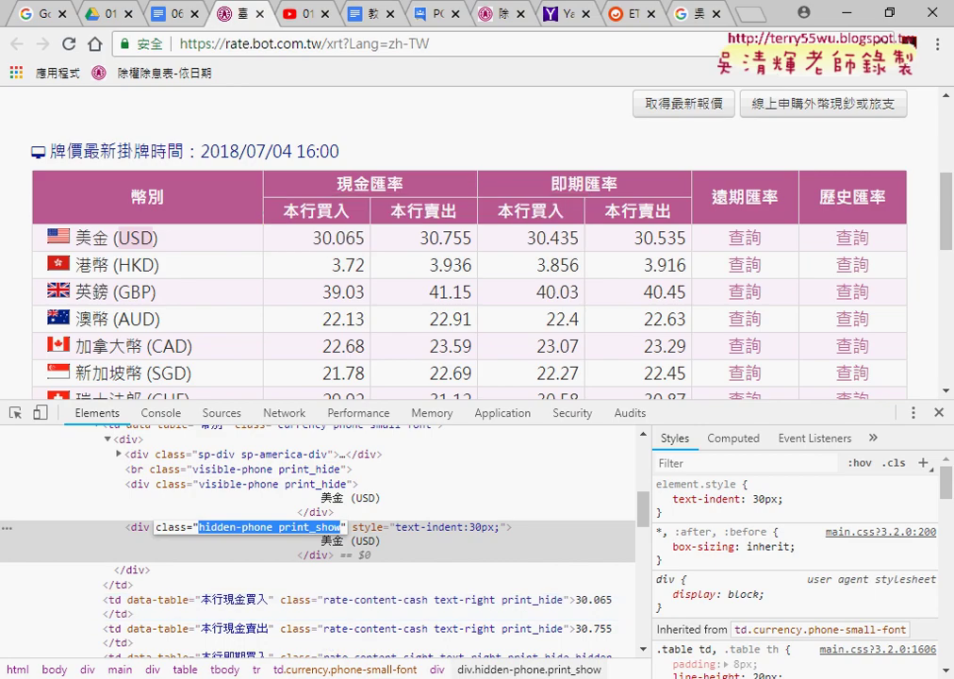
{"action": "key", "text": "alt+Tab"}
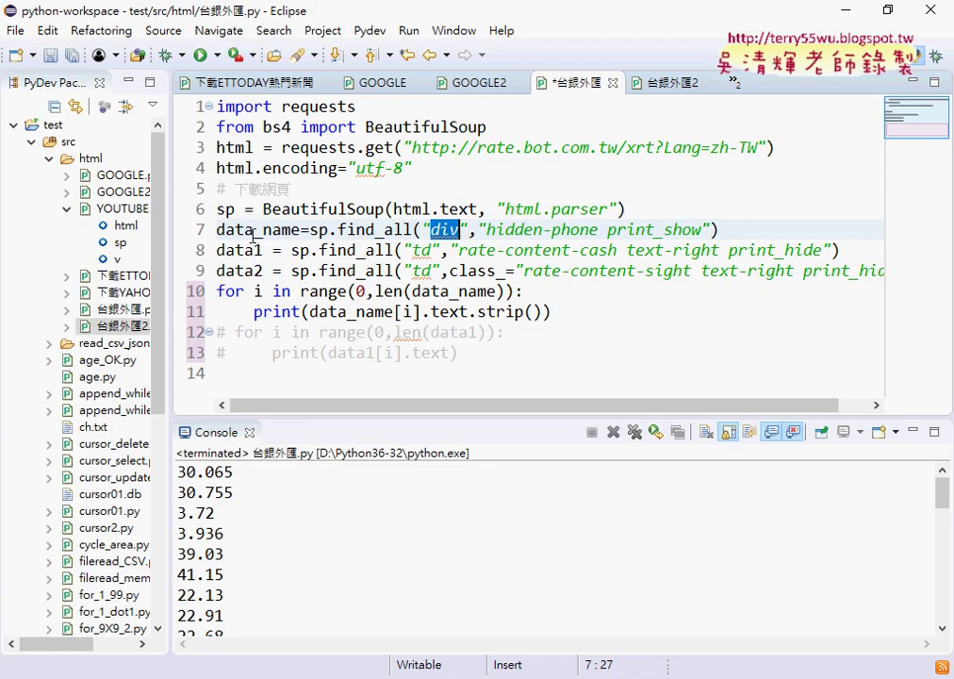
{"action": "left_click_drag", "start_coordinate": [299, 229], "coordinate": [205, 233]}
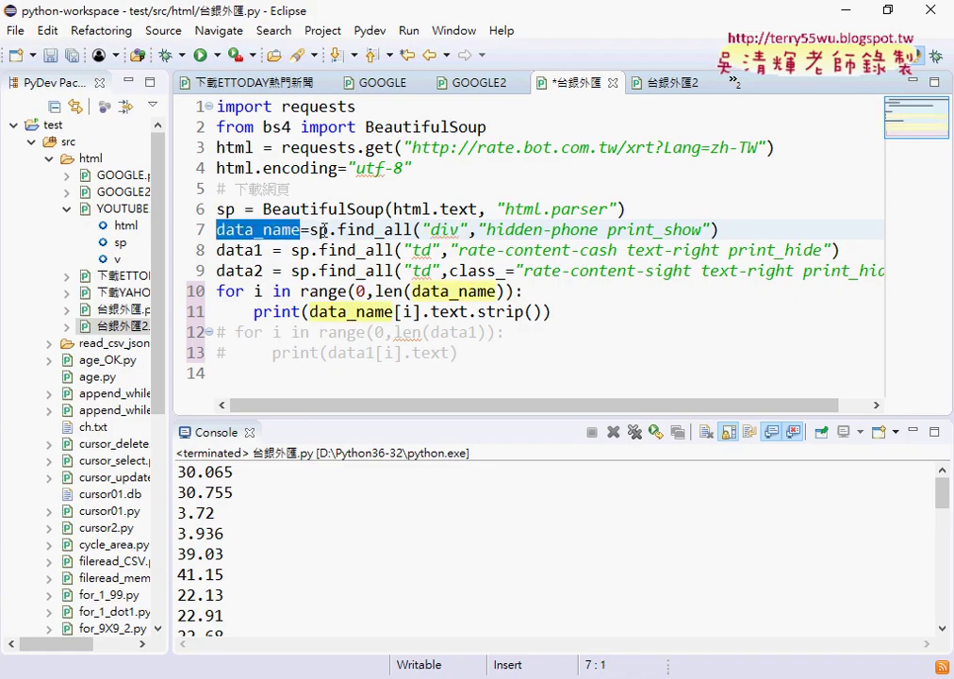
{"action": "left_click_drag", "start_coordinate": [431, 231], "coordinate": [702, 231]}
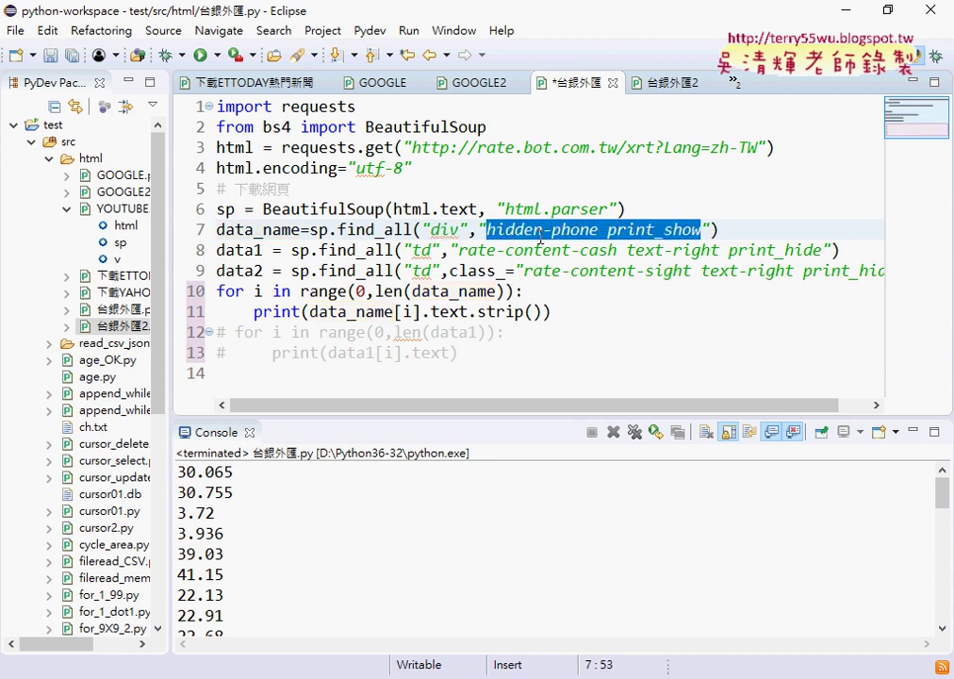
{"action": "mouse_move", "coordinate": [352, 236]}
{"action": "left_click_drag", "start_coordinate": [263, 249], "coordinate": [218, 250]}
{"action": "mouse_move", "coordinate": [247, 251]}
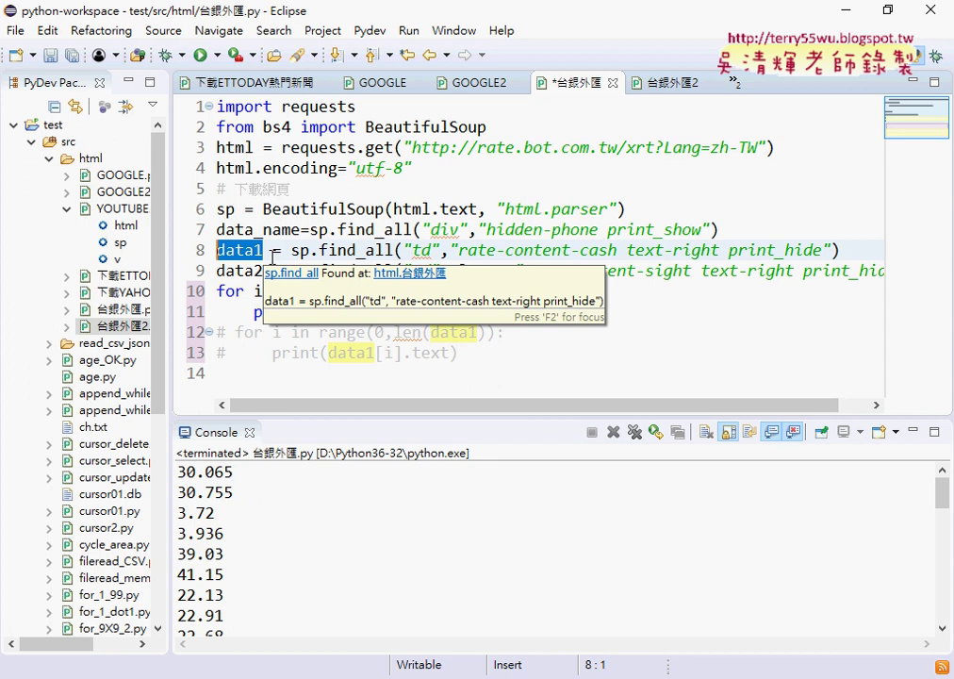
{"action": "left_click", "coordinate": [421, 250]}
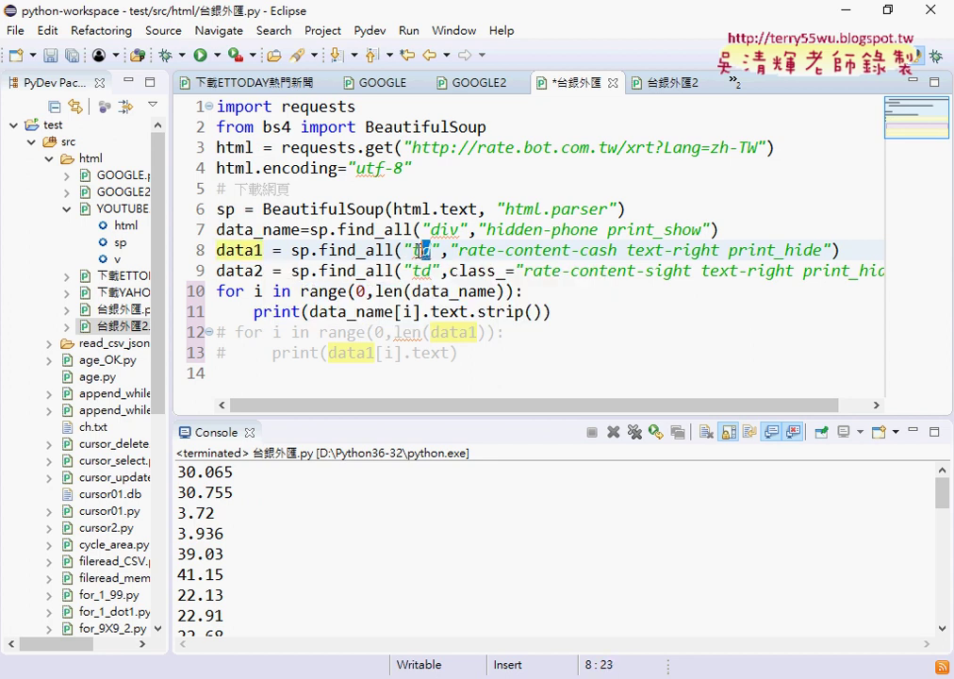
{"action": "double_click", "coordinate": [421, 249]}
{"action": "mouse_move", "coordinate": [458, 250]}
{"action": "left_mouse_down"}
{"action": "mouse_move", "coordinate": [832, 249]}
{"action": "mouse_move", "coordinate": [825, 250]}
{"action": "left_mouse_up"}
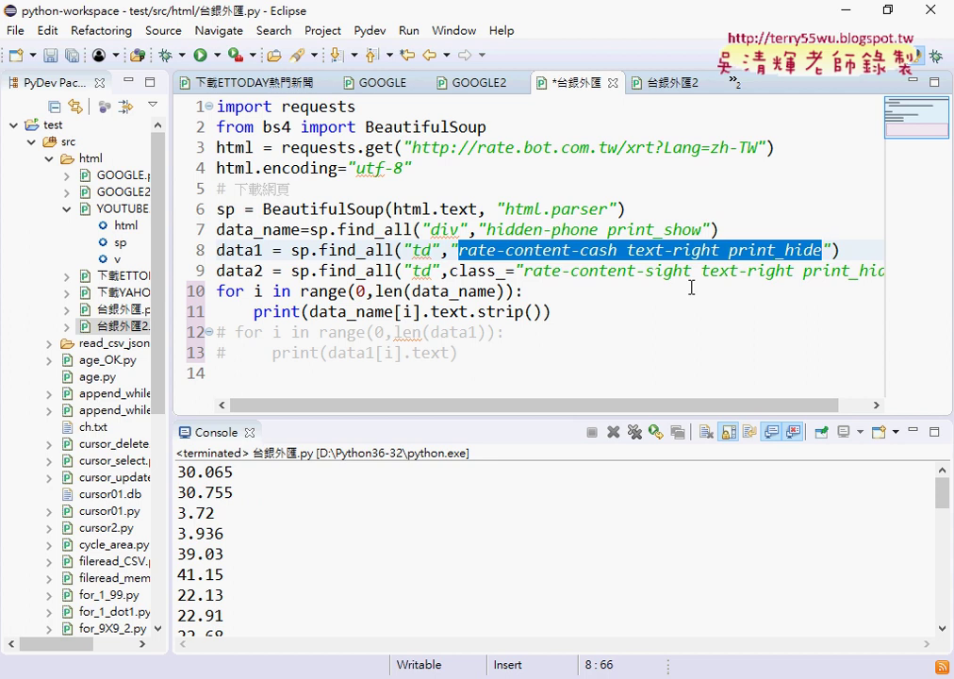
{"action": "left_click_drag", "start_coordinate": [608, 412], "coordinate": [639, 411]}
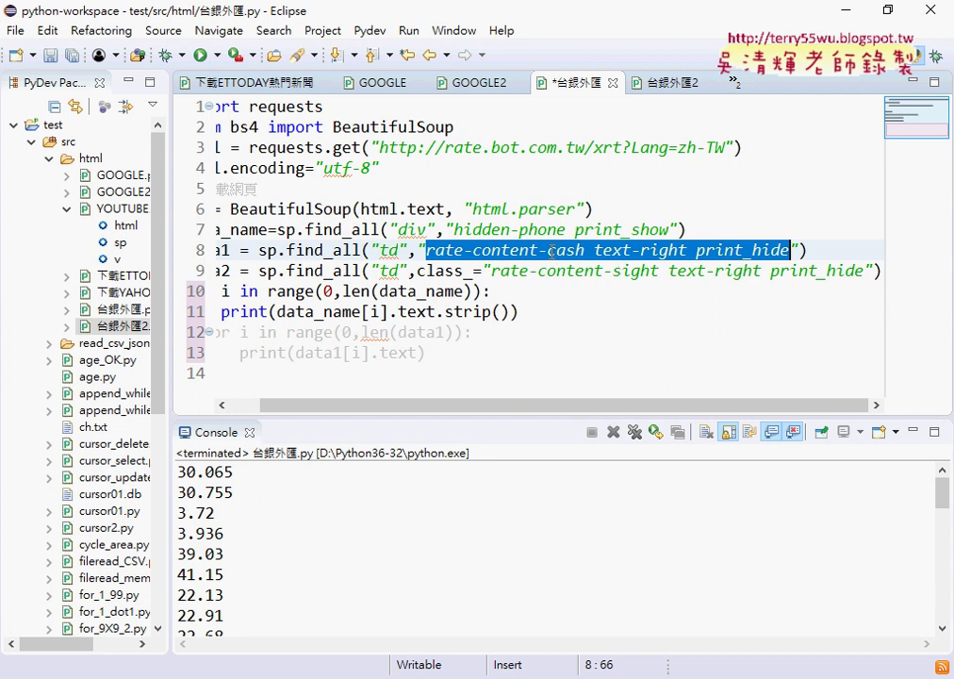
{"action": "left_click_drag", "start_coordinate": [548, 250], "coordinate": [659, 271]}
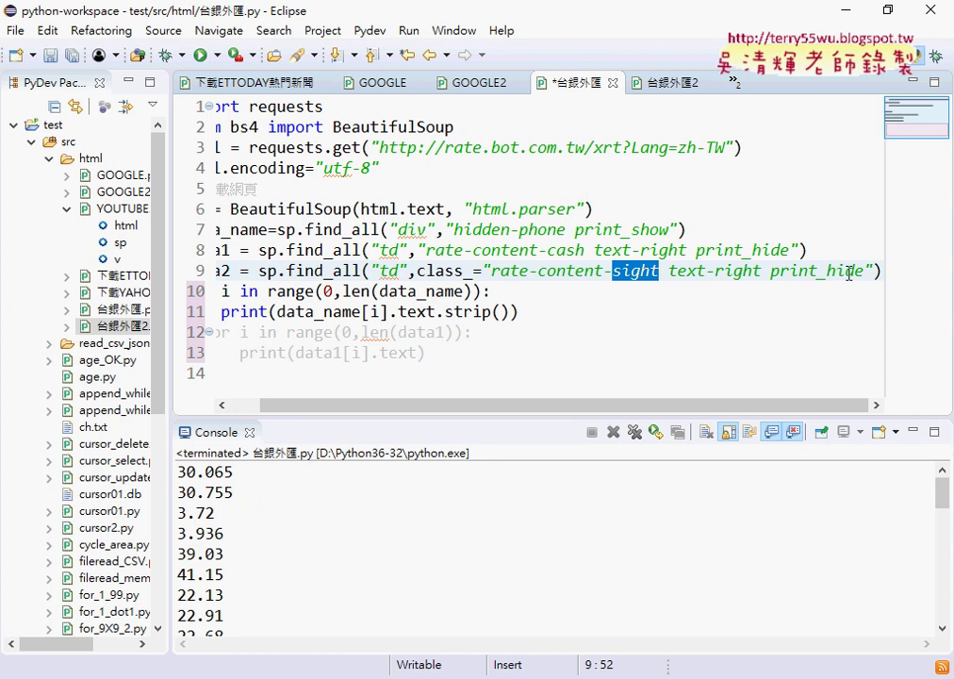
{"action": "left_click", "coordinate": [561, 250]}
{"action": "left_click", "coordinate": [636, 272]}
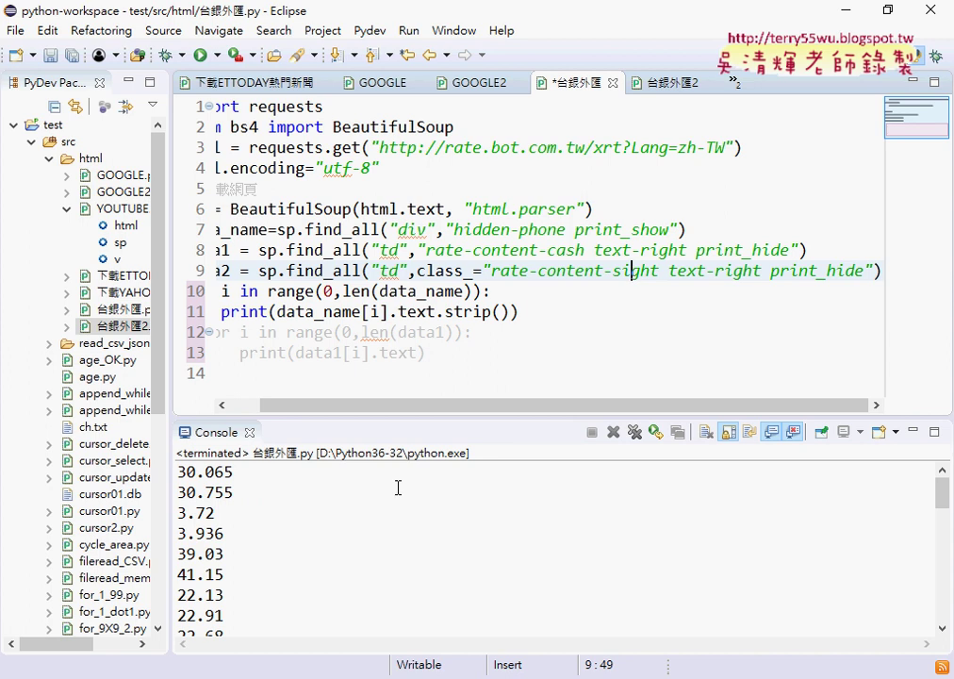
Step: Inspect the USD cash buying rate 30.065 cell and highlight its td tag in Elements
{"action": "left_click", "coordinate": [262, 630]}
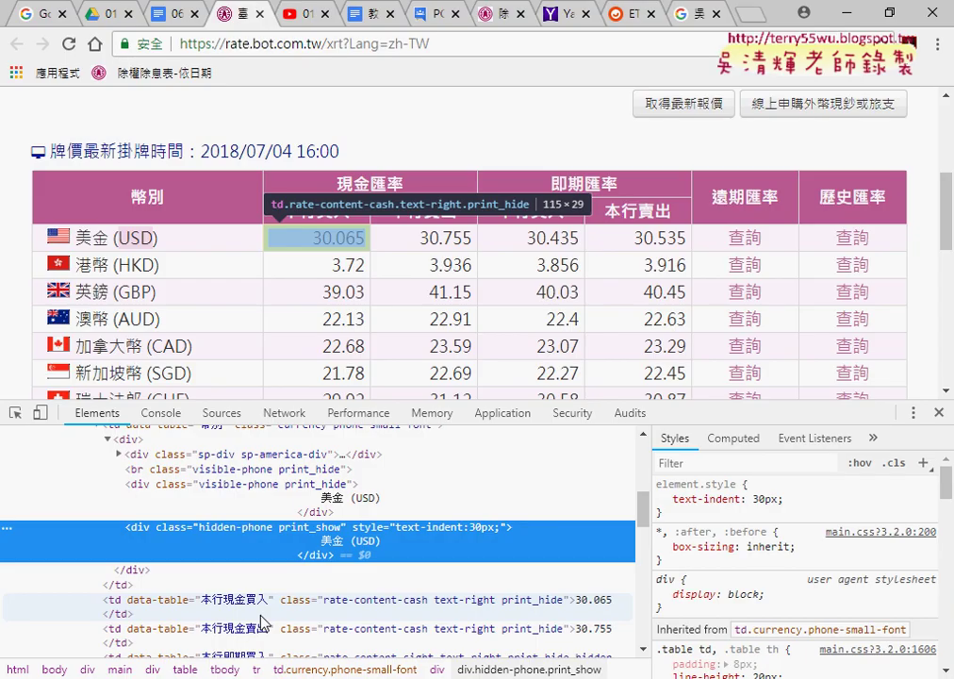
{"action": "left_click", "coordinate": [332, 238]}
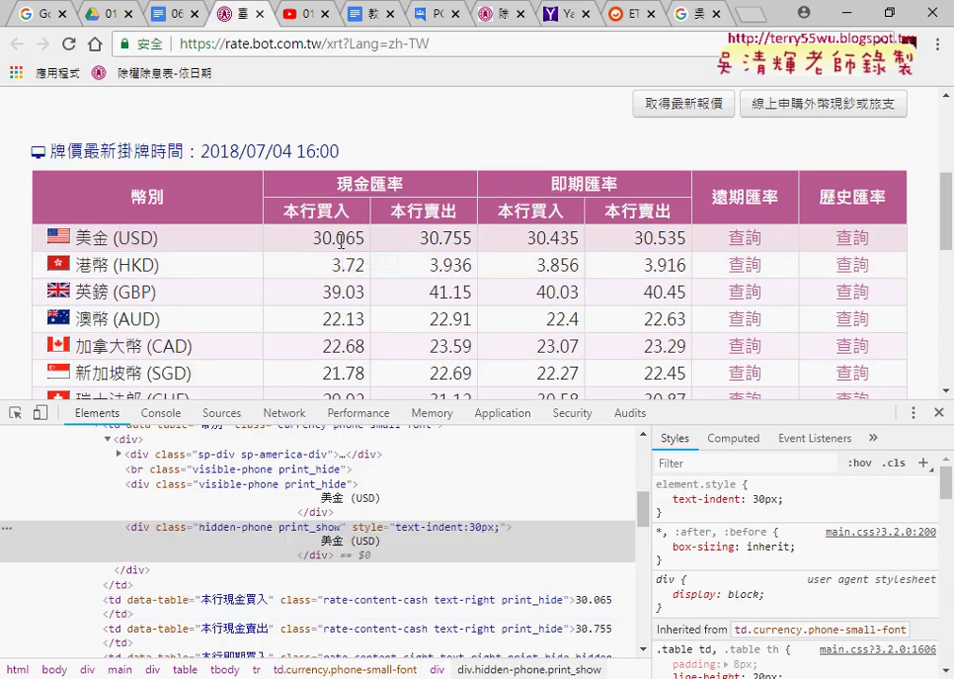
{"action": "left_click", "coordinate": [15, 413]}
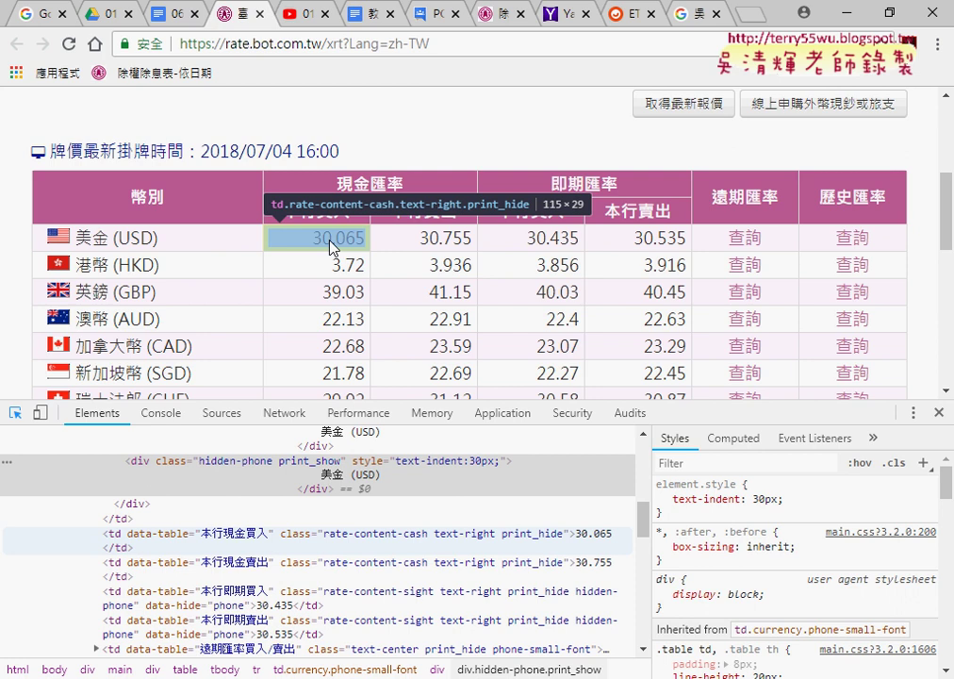
{"action": "left_click", "coordinate": [332, 247]}
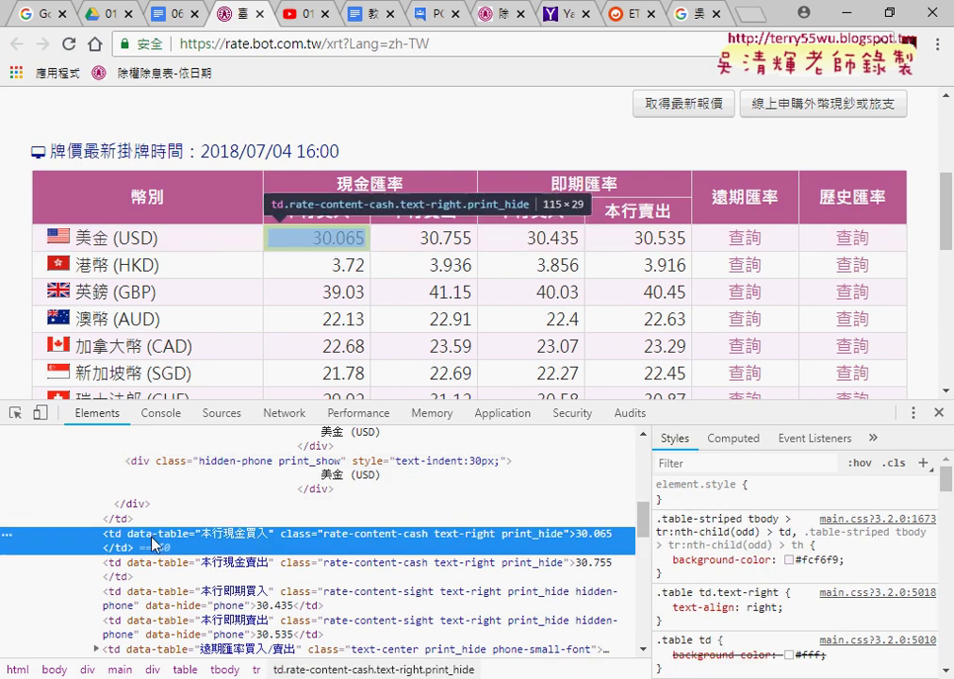
{"action": "double_click", "coordinate": [113, 534]}
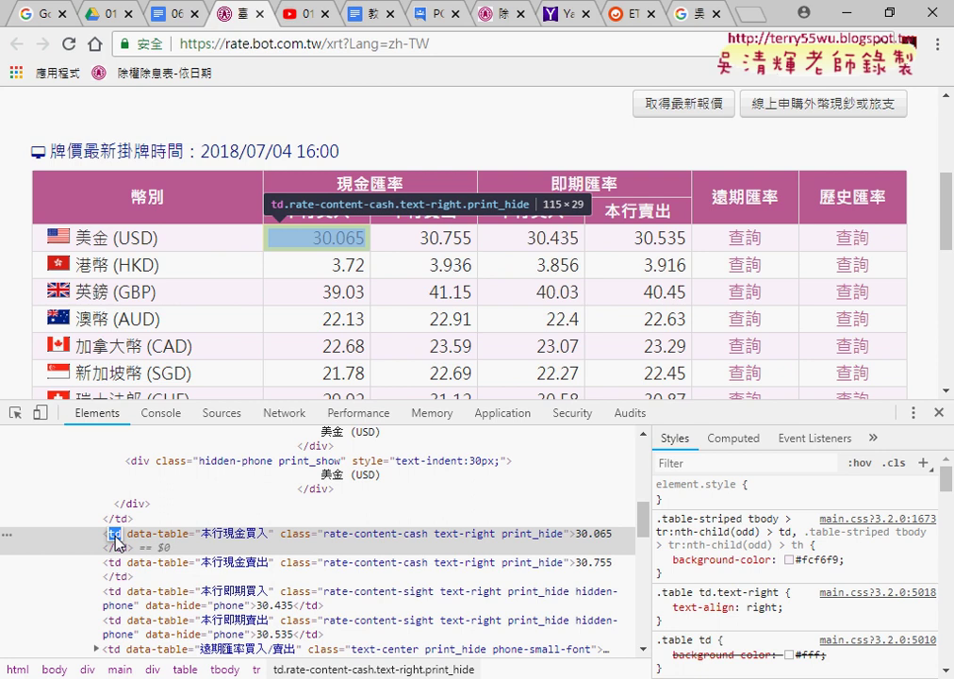
Step: Sketch the rate area, a row and a td cell, circle the zh- address part, then clear
{"action": "left_click_drag", "start_coordinate": [407, 109], "coordinate": [416, 330]}
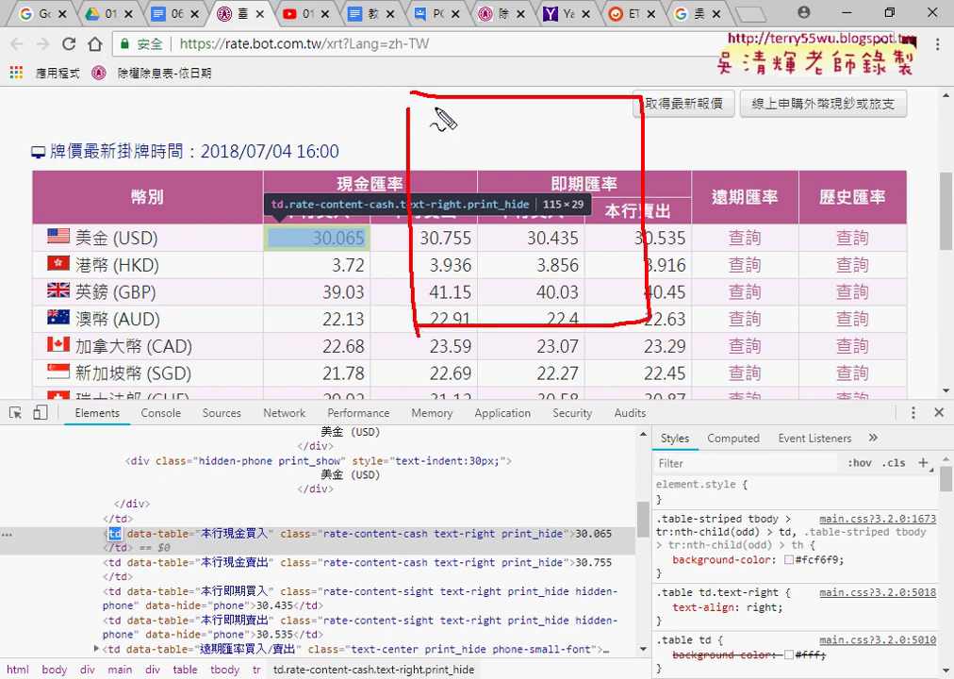
{"action": "mouse_move", "coordinate": [419, 141]}
{"action": "left_mouse_down"}
{"action": "mouse_move", "coordinate": [629, 113]}
{"action": "mouse_move", "coordinate": [416, 144]}
{"action": "left_mouse_up"}
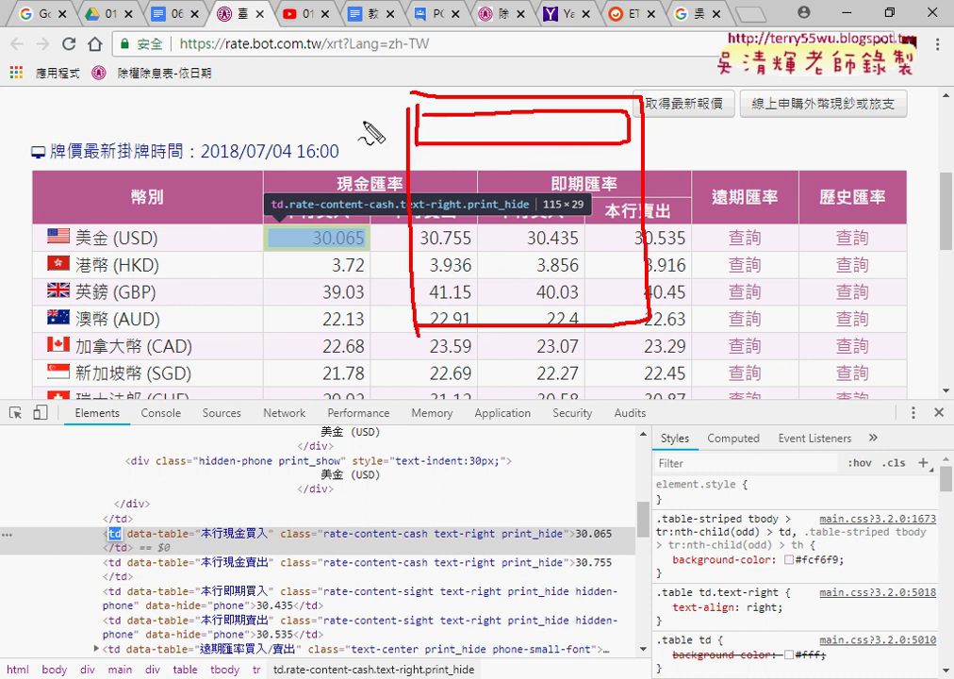
{"action": "mouse_move", "coordinate": [363, 106]}
{"action": "left_mouse_down"}
{"action": "mouse_move", "coordinate": [365, 121]}
{"action": "mouse_move", "coordinate": [396, 116]}
{"action": "left_mouse_up"}
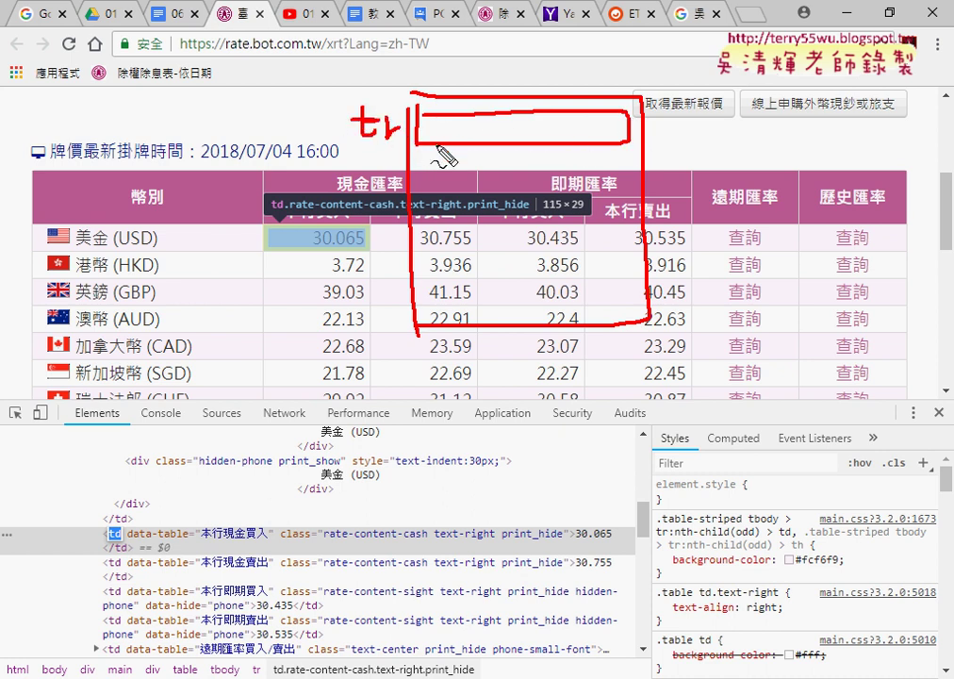
{"action": "left_click_drag", "start_coordinate": [456, 122], "coordinate": [457, 142]}
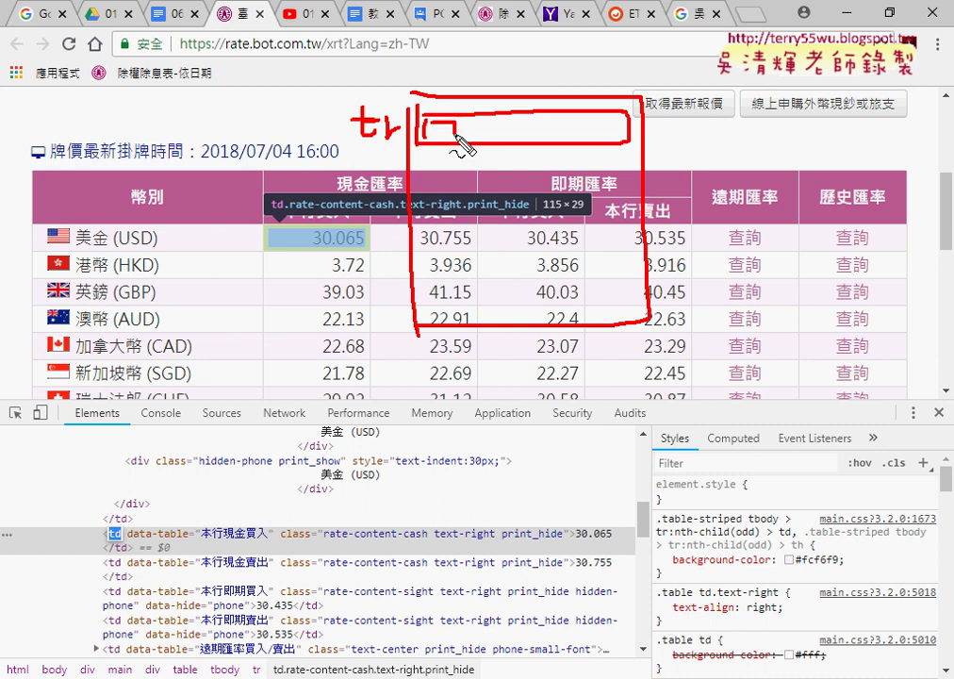
{"action": "mouse_move", "coordinate": [445, 49]}
{"action": "left_mouse_down"}
{"action": "mouse_move", "coordinate": [447, 89]}
{"action": "mouse_move", "coordinate": [474, 53]}
{"action": "left_mouse_up"}
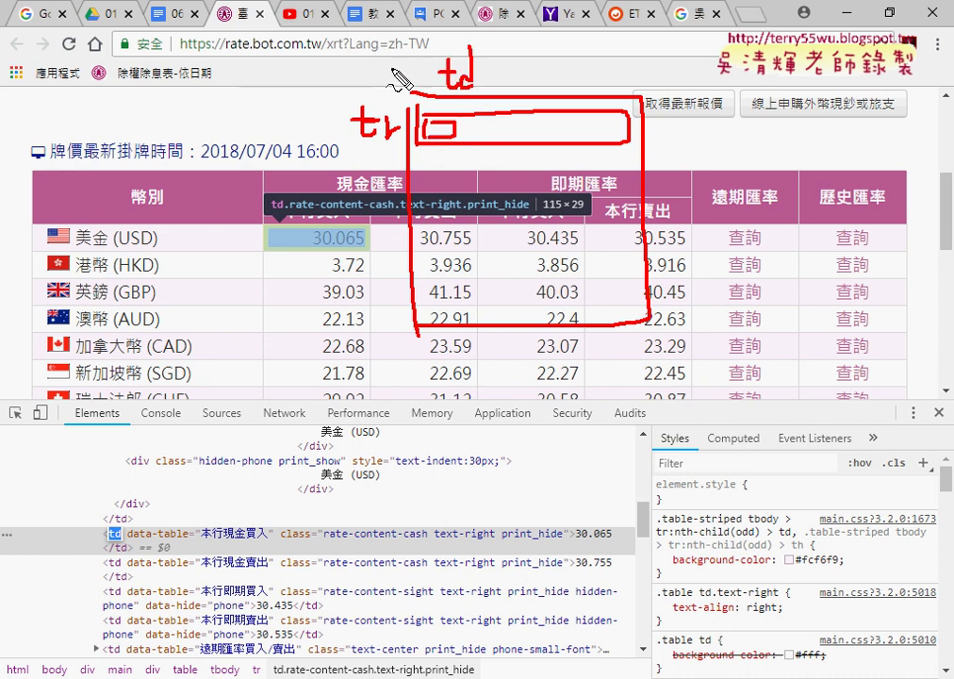
{"action": "left_click_drag", "start_coordinate": [410, 26], "coordinate": [415, 43]}
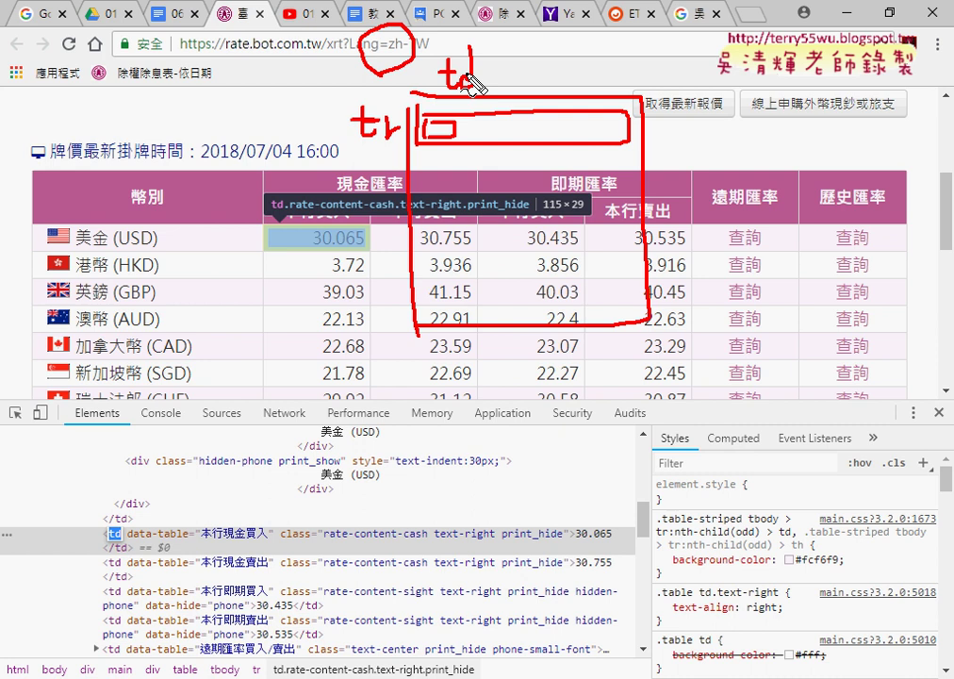
{"action": "key", "text": "Escape"}
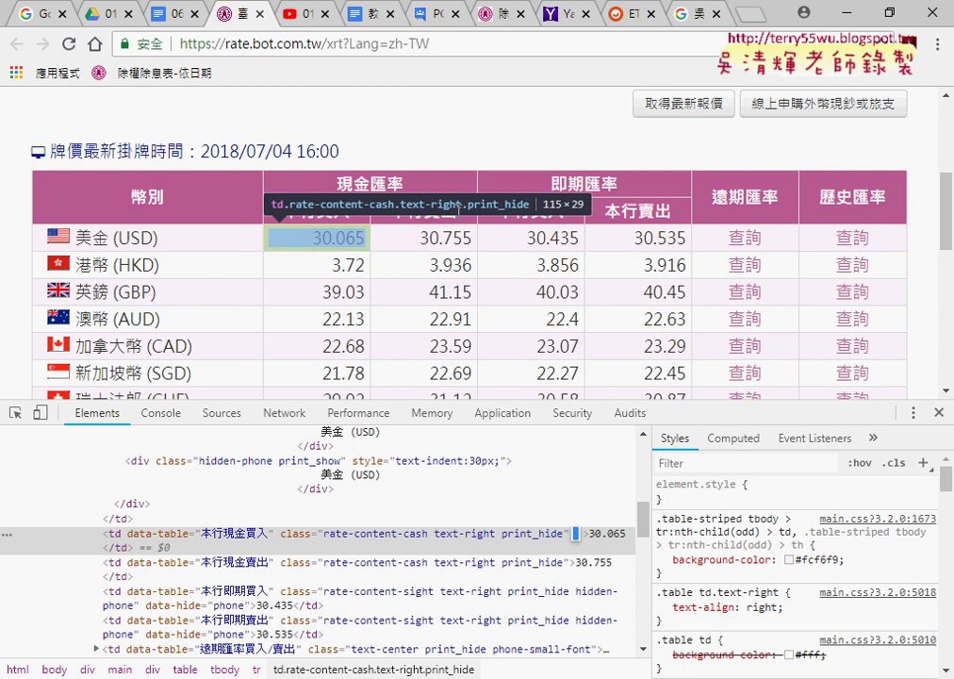
Step: Inspect the USD spot buying rate 30.435 cell and mark the USD row's cash buy rate
{"action": "left_click", "coordinate": [15, 412]}
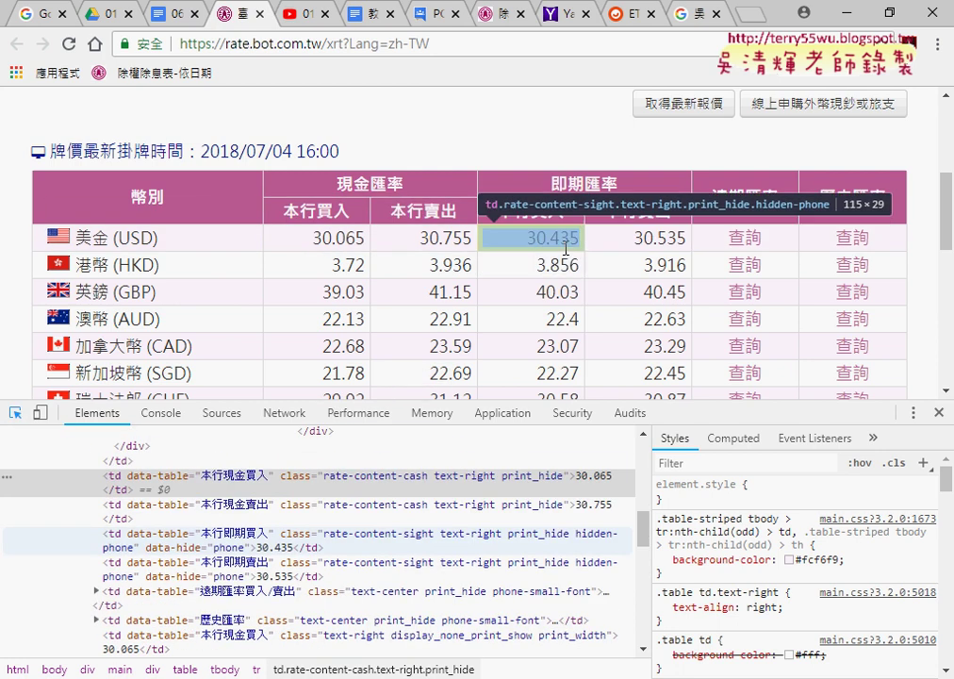
{"action": "left_click", "coordinate": [566, 249]}
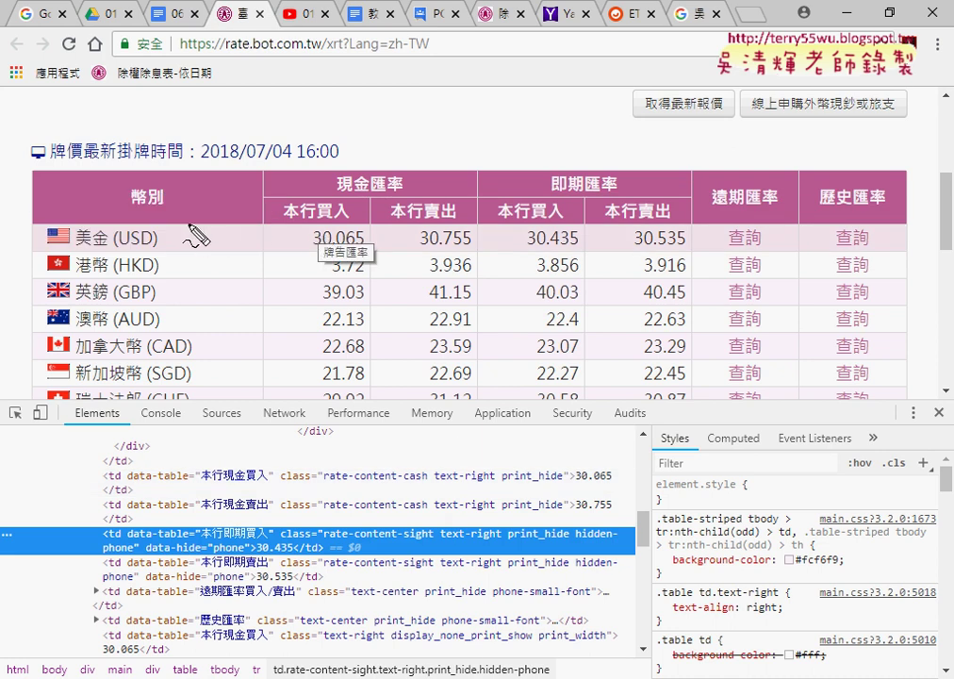
{"action": "left_click_drag", "start_coordinate": [185, 224], "coordinate": [185, 250]}
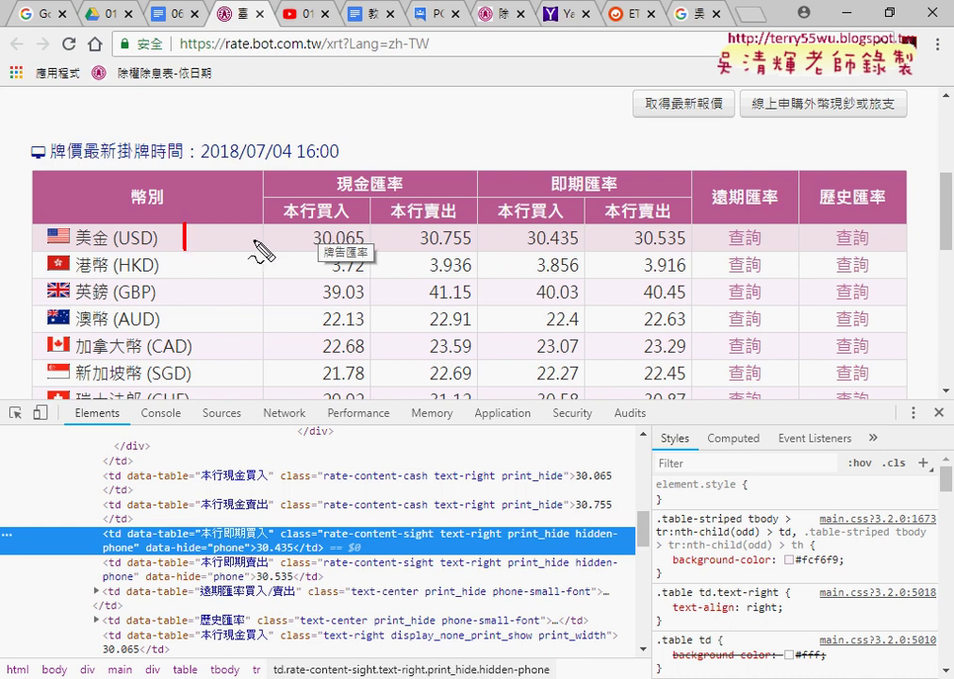
{"action": "left_click_drag", "start_coordinate": [325, 228], "coordinate": [330, 251]}
Step: Number the USD and HKD cash rates, underline the USD name, then erase the markings
{"action": "left_click_drag", "start_coordinate": [413, 228], "coordinate": [444, 242]}
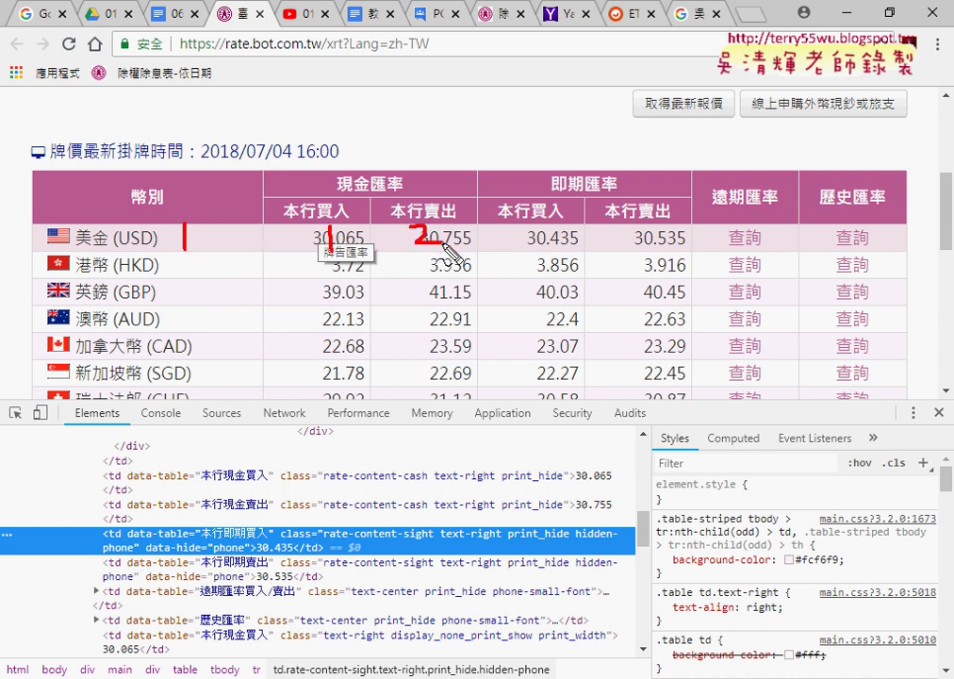
{"action": "left_click_drag", "start_coordinate": [177, 259], "coordinate": [200, 276]}
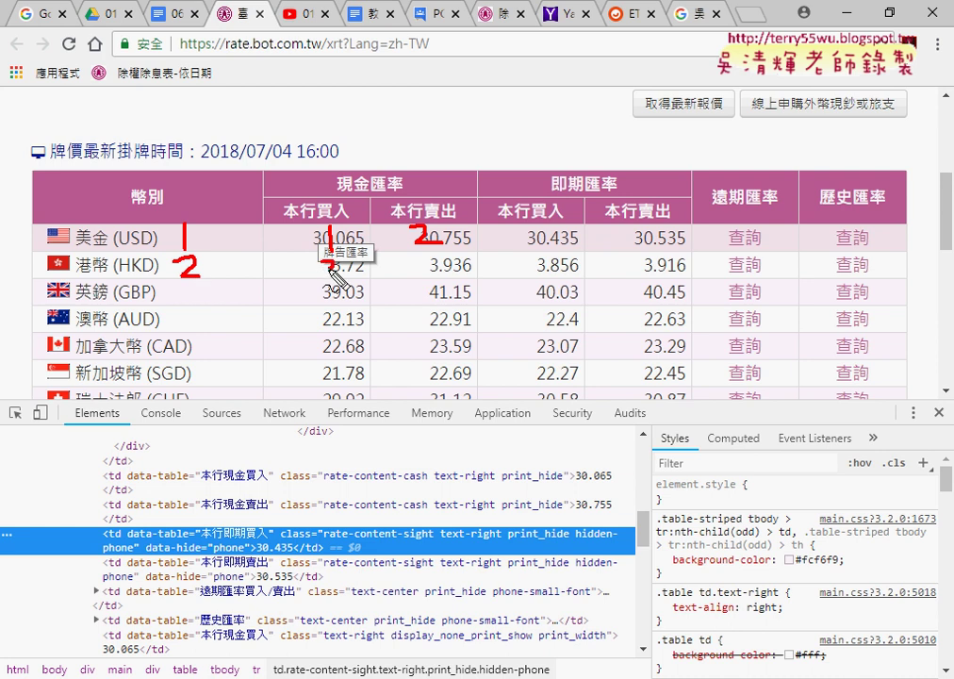
{"action": "left_click_drag", "start_coordinate": [323, 261], "coordinate": [323, 283]}
{"action": "left_click_drag", "start_coordinate": [426, 248], "coordinate": [434, 281]}
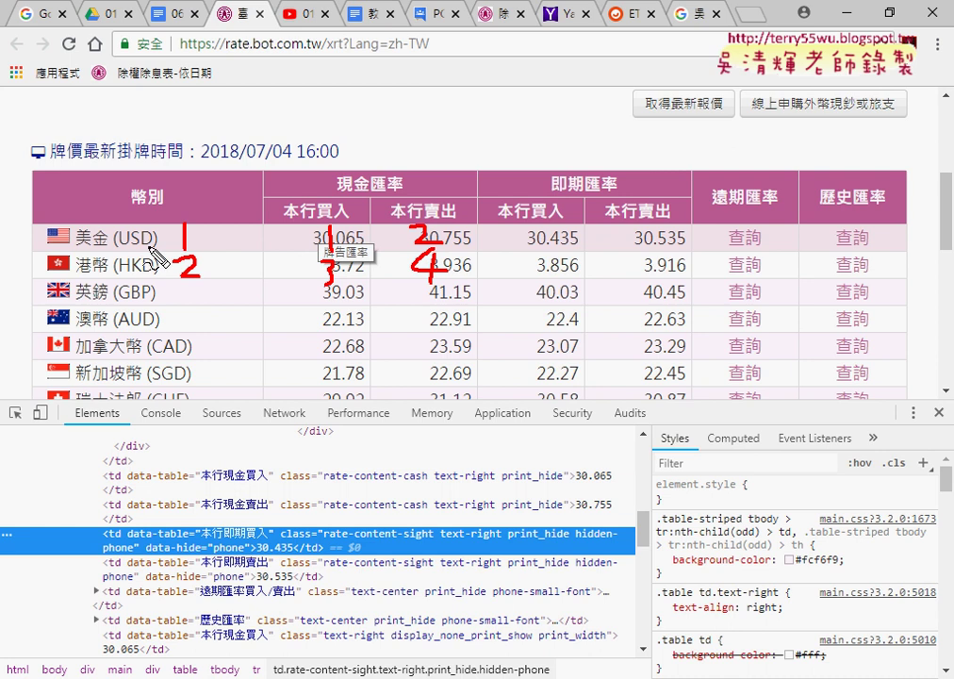
{"action": "left_click_drag", "start_coordinate": [75, 250], "coordinate": [170, 248]}
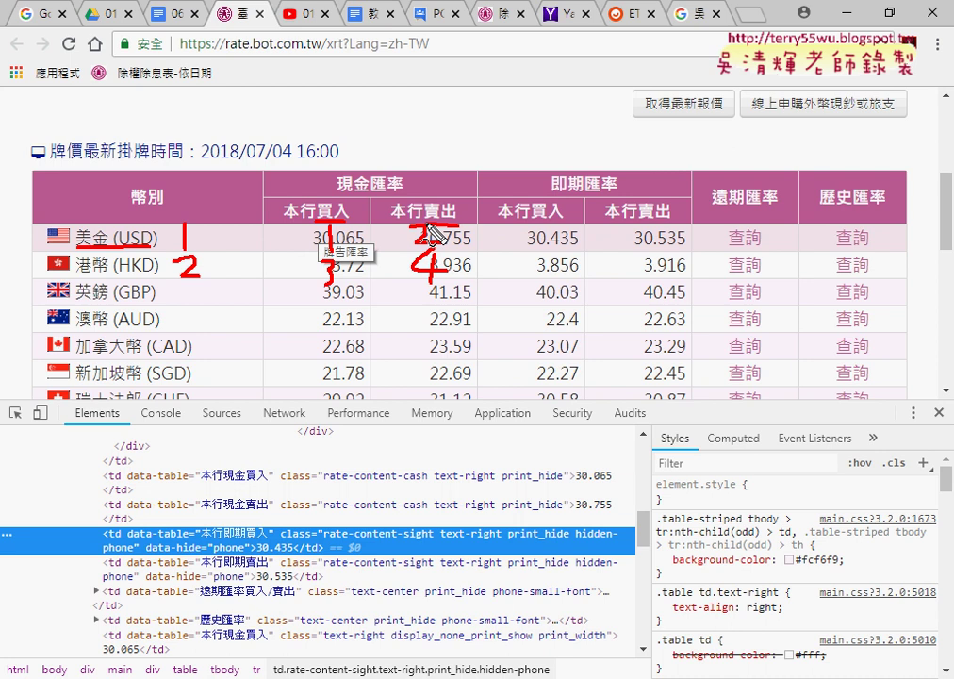
{"action": "key", "text": "Escape"}
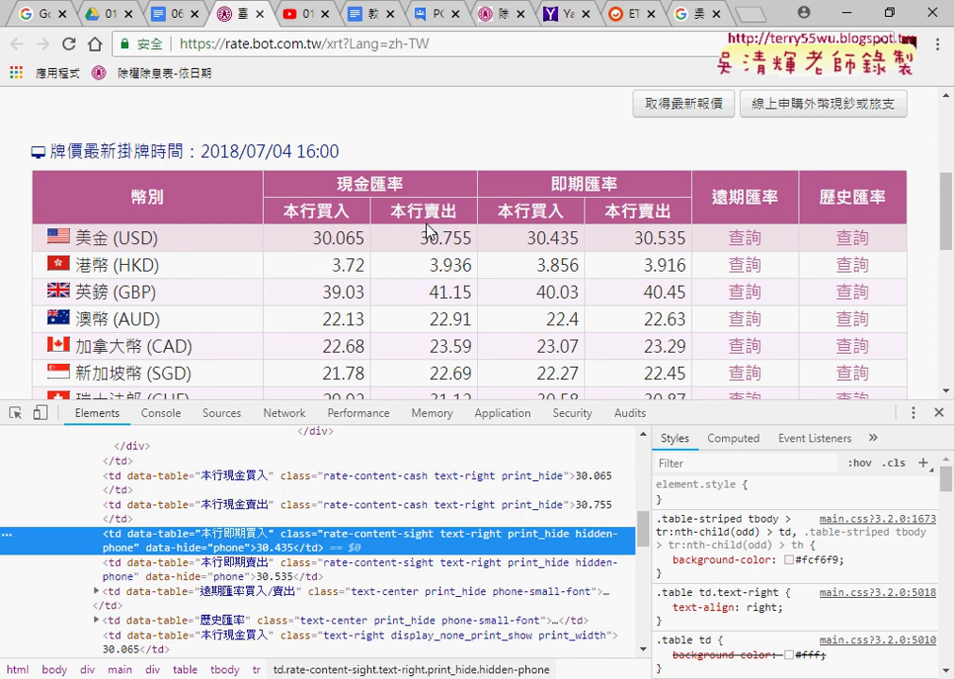
Step: Bring Eclipse forward and point out the data_name and data1 lines in the script
{"action": "left_click", "coordinate": [846, 16]}
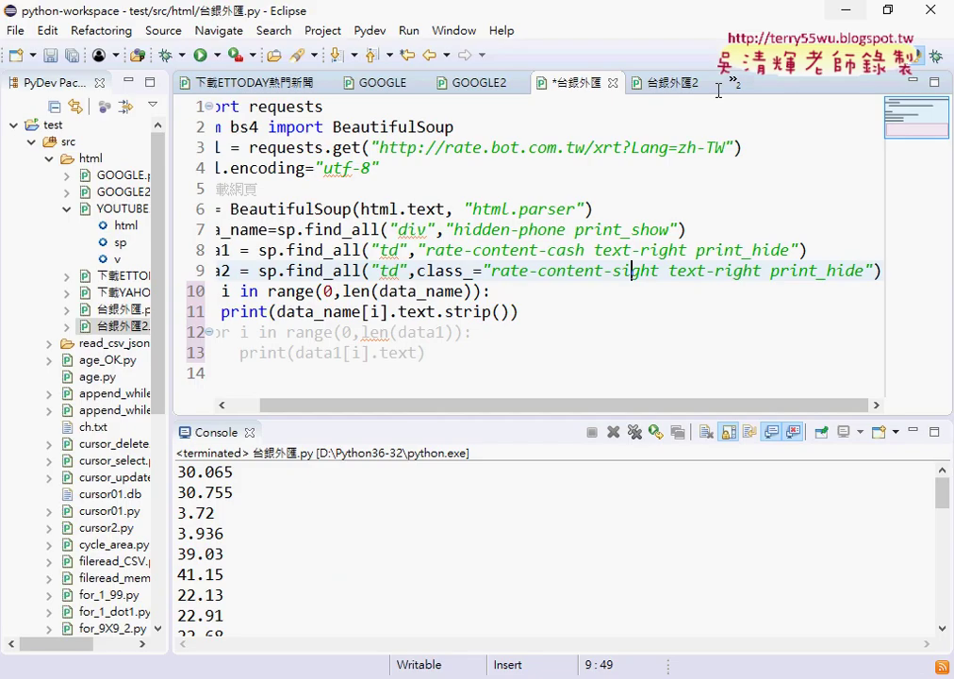
{"action": "left_click_drag", "start_coordinate": [335, 407], "coordinate": [303, 408]}
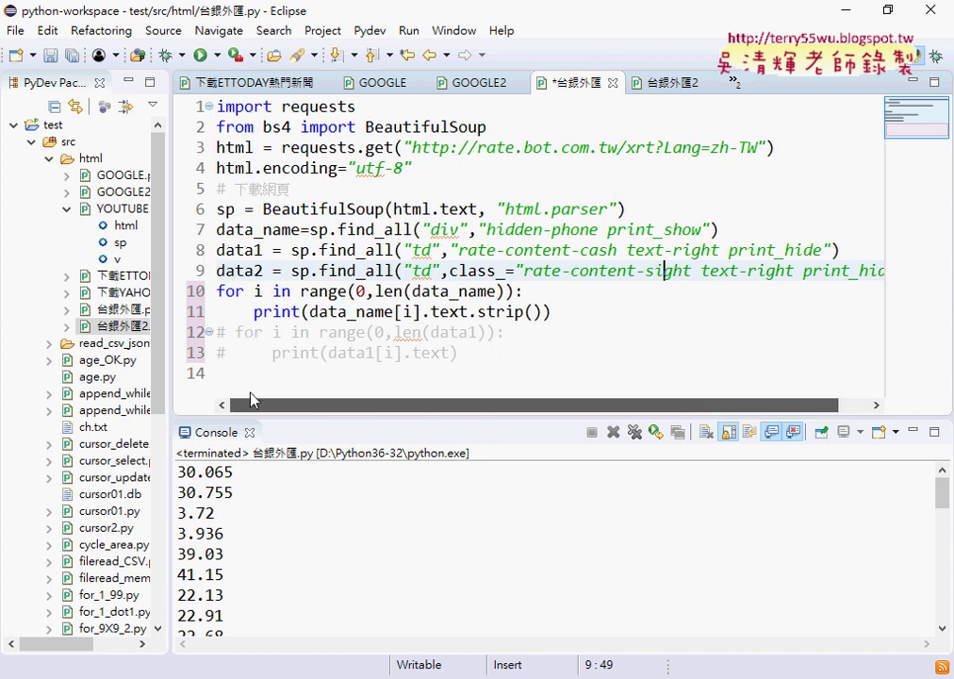
{"action": "left_click", "coordinate": [246, 229]}
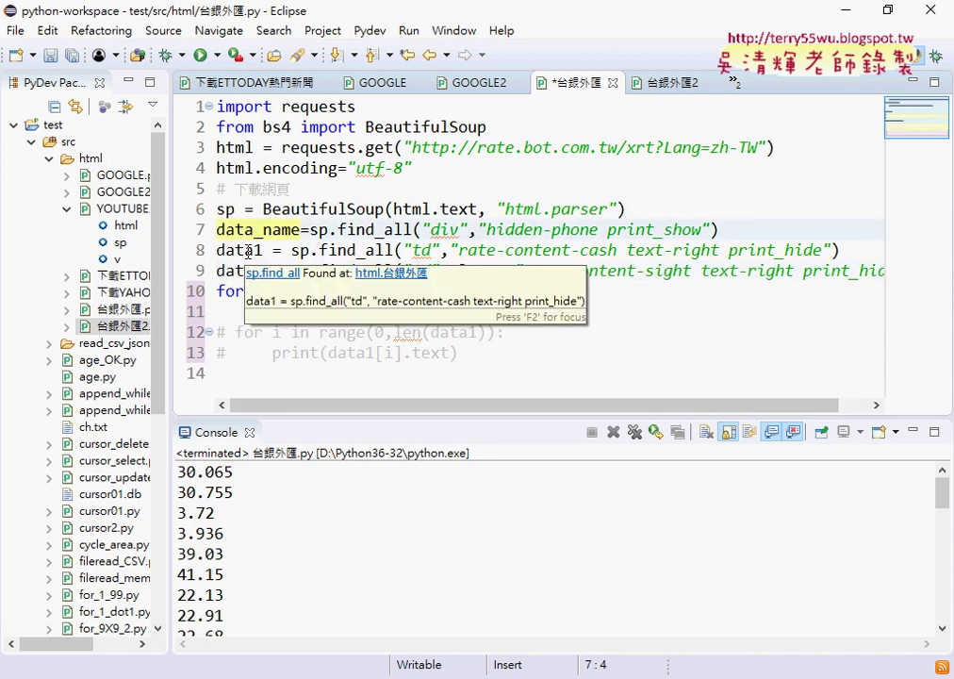
{"action": "left_click_drag", "start_coordinate": [245, 250], "coordinate": [583, 250]}
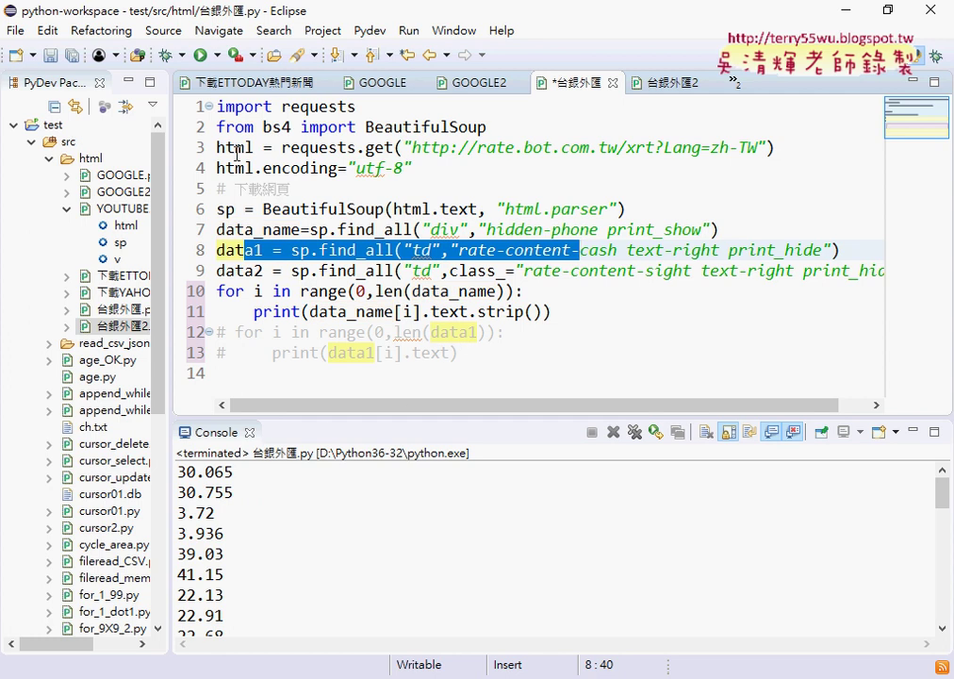
Step: Save and run 台銀外匯.py, enlarging the console to show all 19 currency names
{"action": "left_click", "coordinate": [200, 55]}
{"action": "left_click", "coordinate": [468, 424]}
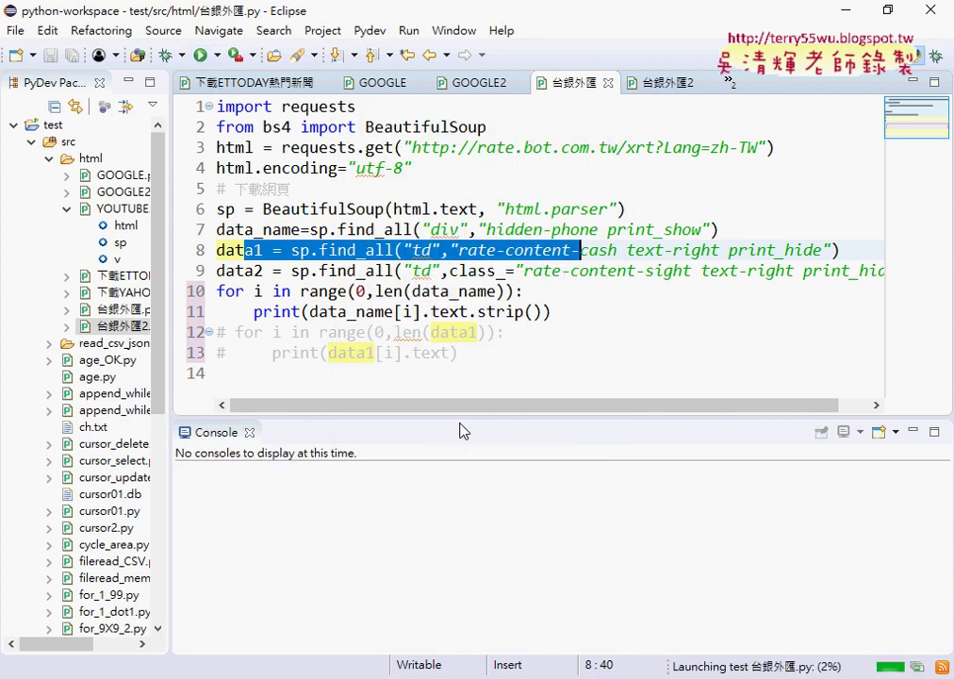
{"action": "left_click_drag", "start_coordinate": [454, 419], "coordinate": [454, 187]}
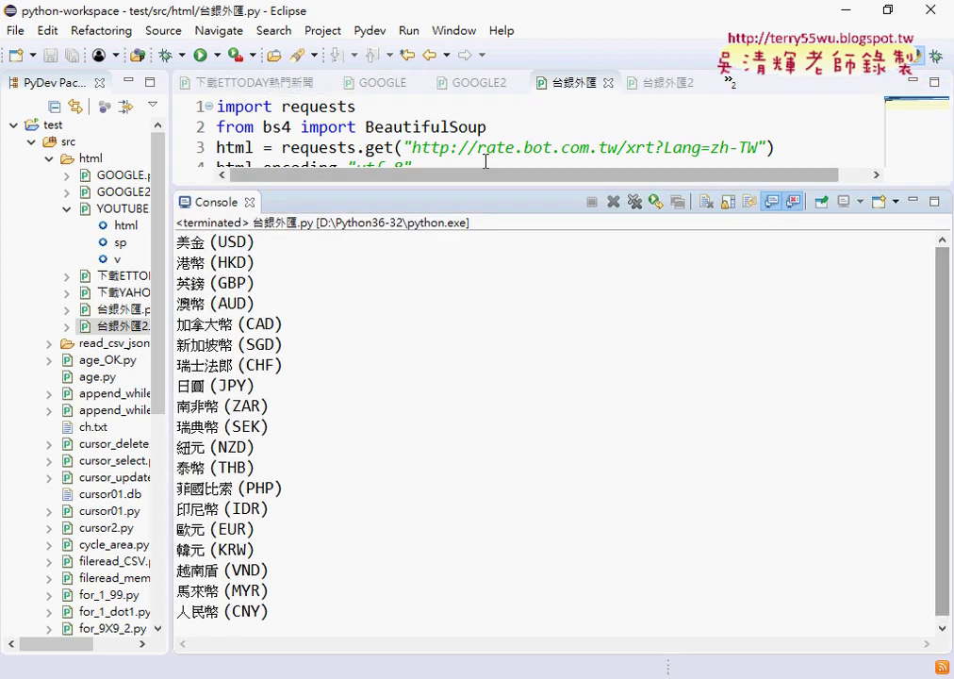
{"action": "left_click_drag", "start_coordinate": [471, 187], "coordinate": [471, 157]}
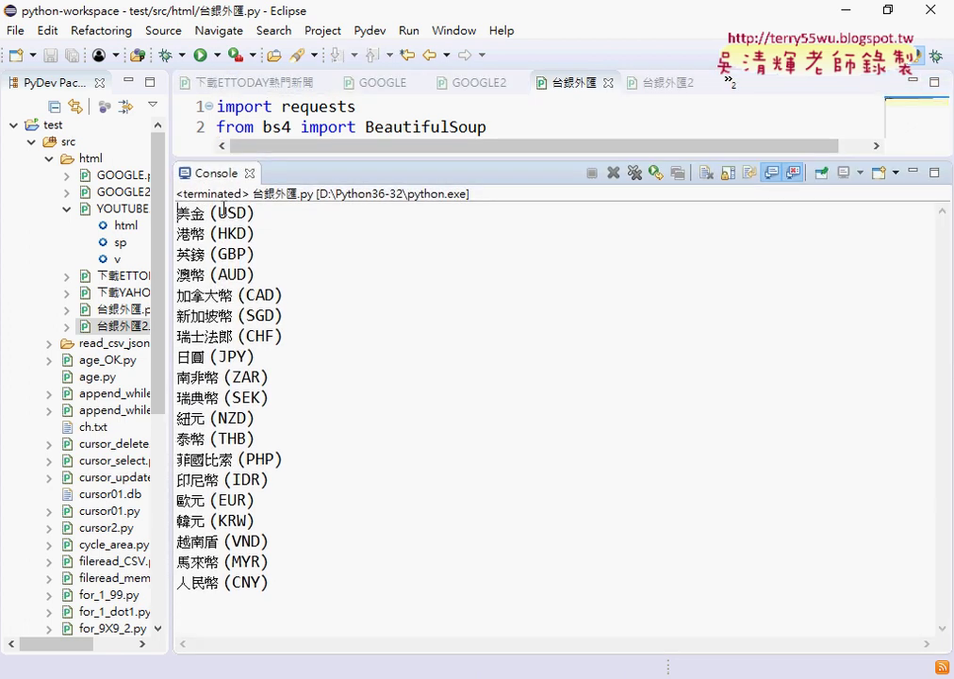
{"action": "left_click_drag", "start_coordinate": [276, 585], "coordinate": [175, 207]}
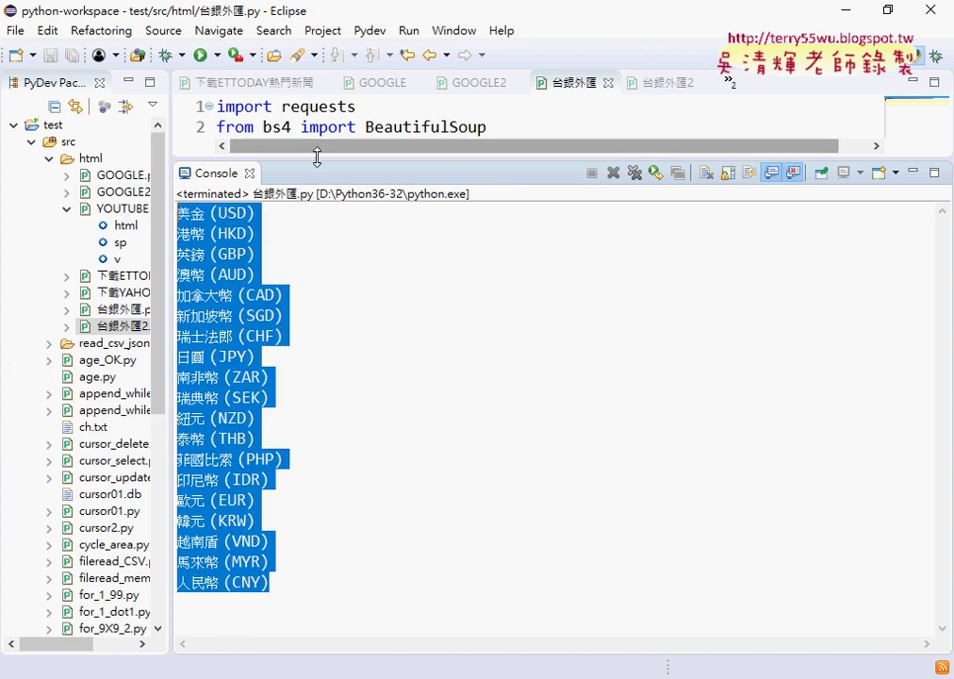
Step: Restore the editor space and select the currency-name loop on lines 10–11
{"action": "left_click_drag", "start_coordinate": [316, 156], "coordinate": [312, 403]}
{"action": "left_click", "coordinate": [262, 250]}
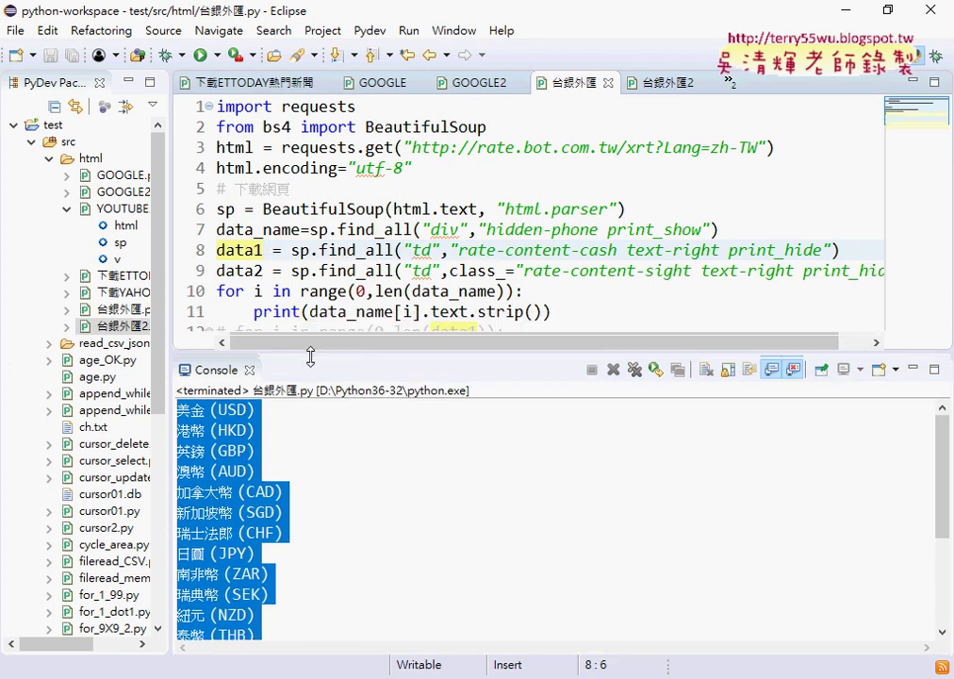
{"action": "left_click_drag", "start_coordinate": [551, 313], "coordinate": [188, 295]}
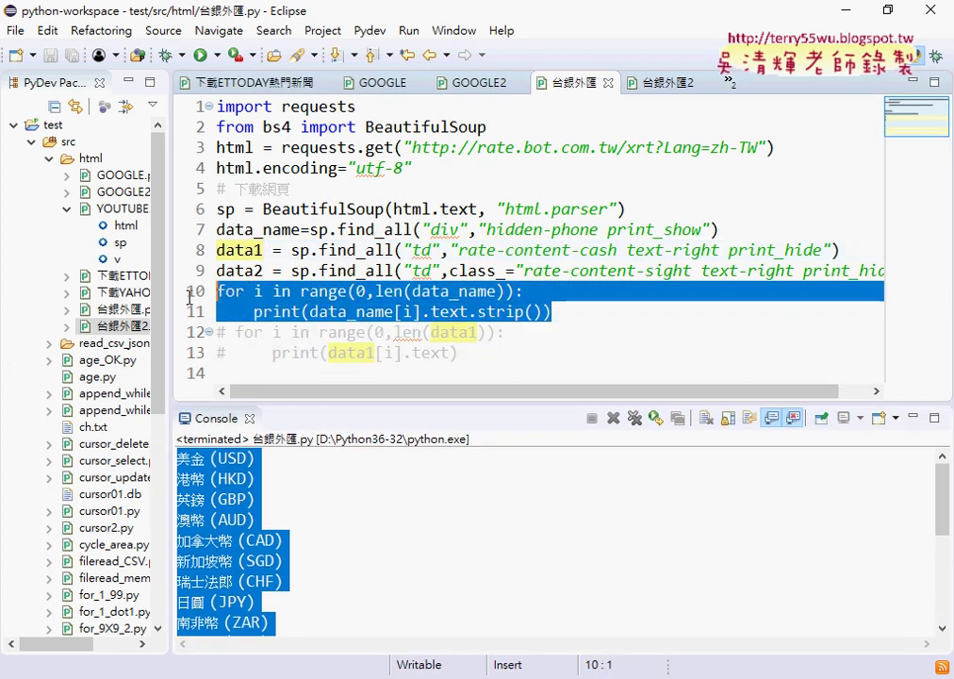
Step: Comment out the currency-name loop and uncomment the data1 printing loop on lines 12–13
{"action": "key", "text": "ctrl+slash"}
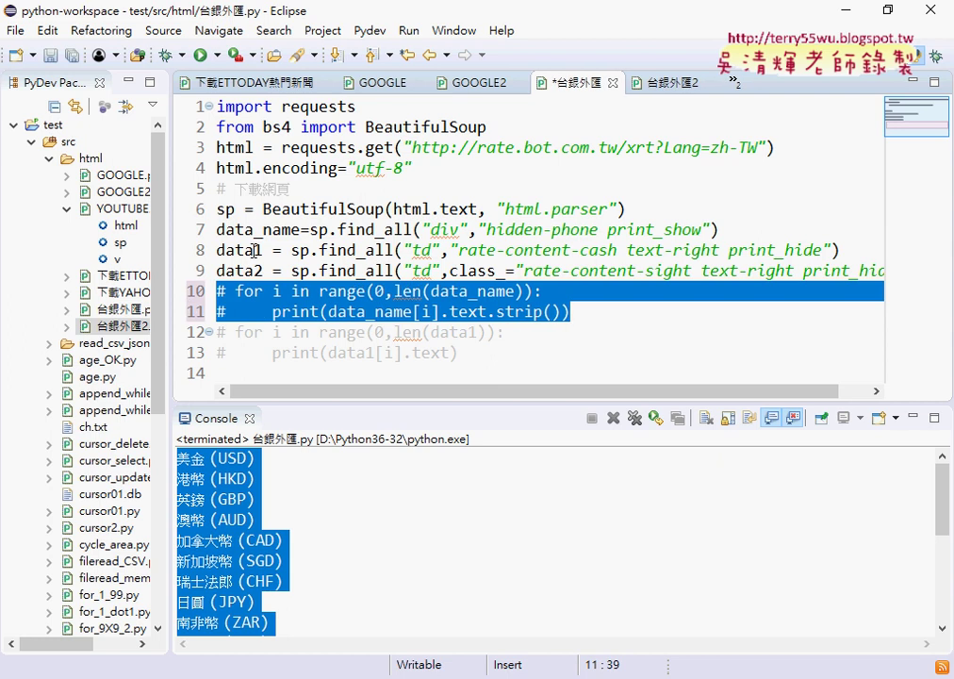
{"action": "left_click", "coordinate": [473, 355]}
{"action": "left_click_drag", "start_coordinate": [473, 355], "coordinate": [194, 344]}
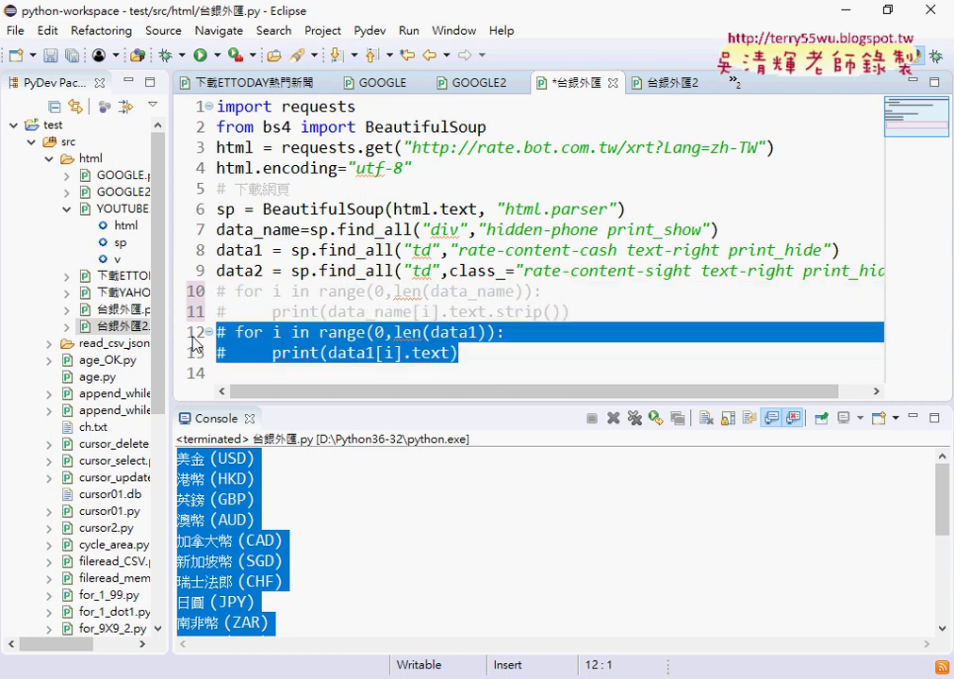
{"action": "key", "text": "ctrl+slash"}
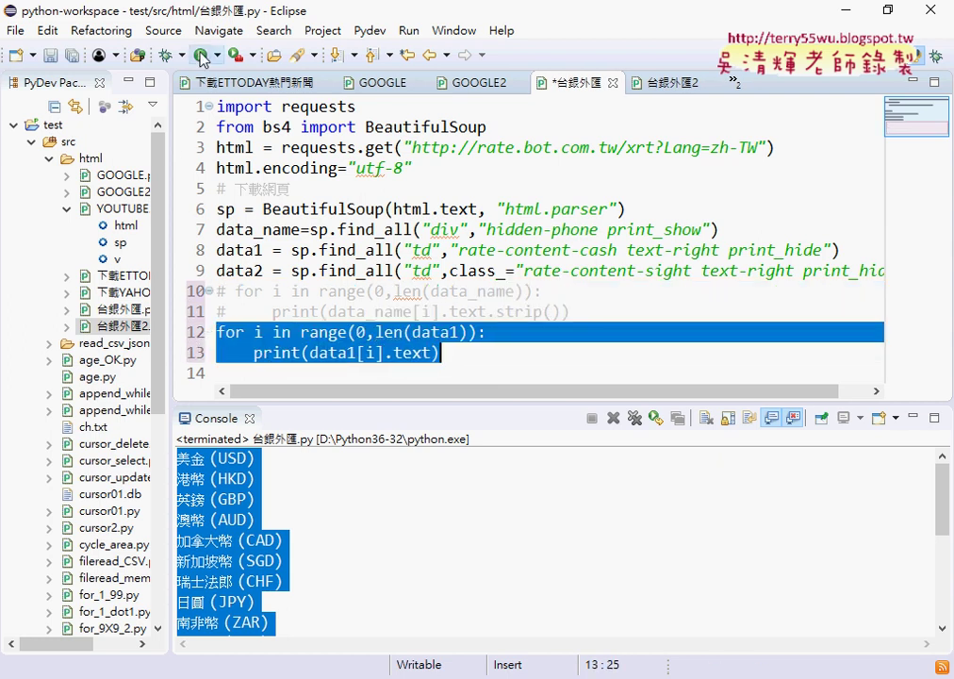
Step: Save and run the script, showing cash rates 30.065, 30.755, 3.72, 3.936 in the console
{"action": "left_click", "coordinate": [164, 51]}
{"action": "left_click", "coordinate": [468, 425]}
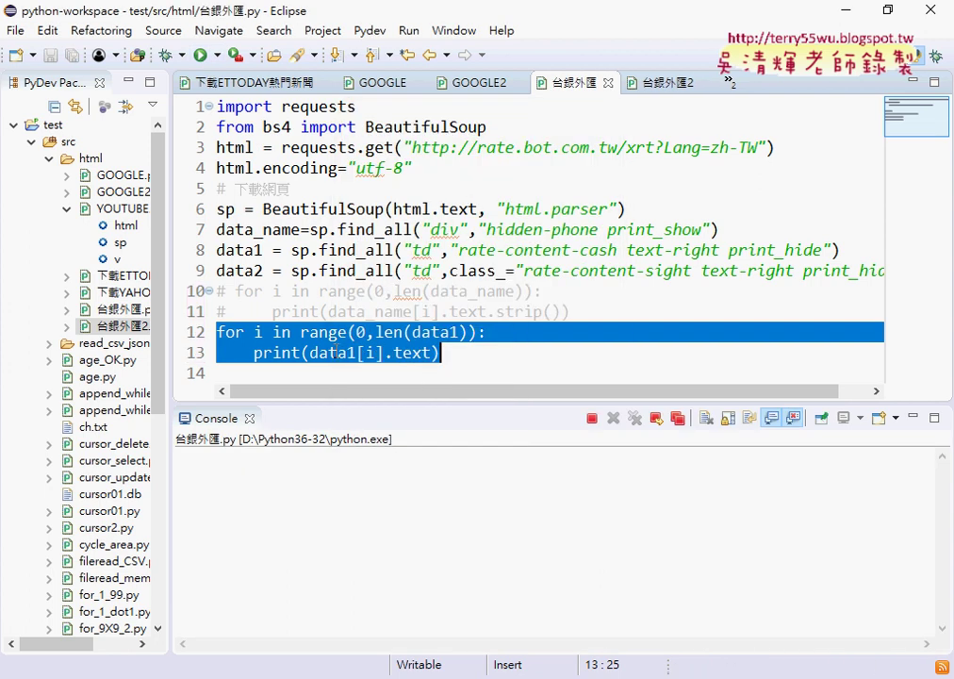
{"action": "left_click_drag", "start_coordinate": [366, 403], "coordinate": [377, 215]}
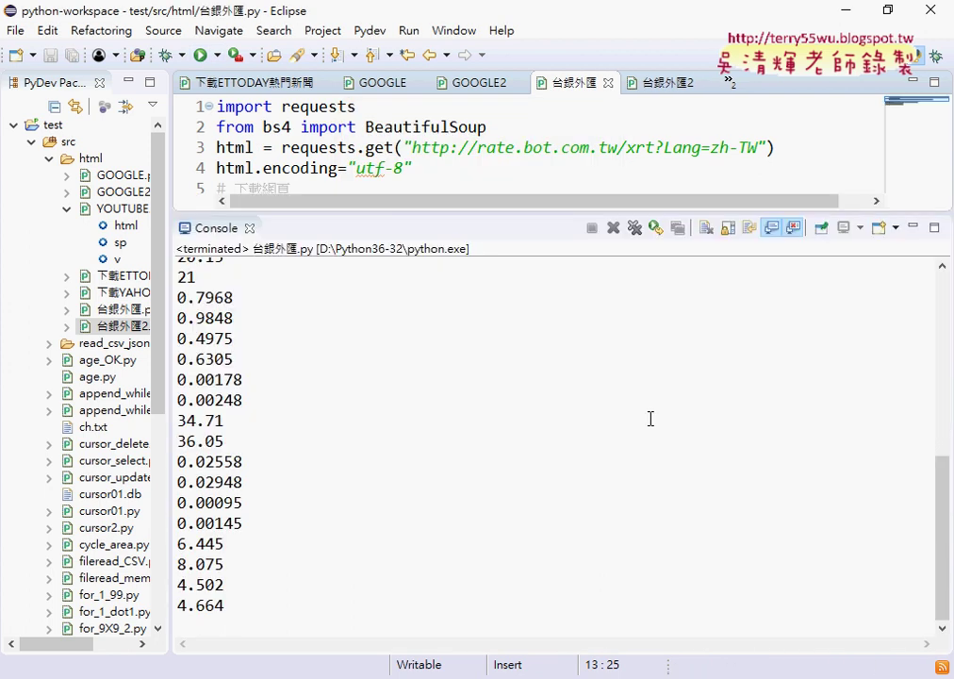
{"action": "left_click_drag", "start_coordinate": [938, 500], "coordinate": [942, 325]}
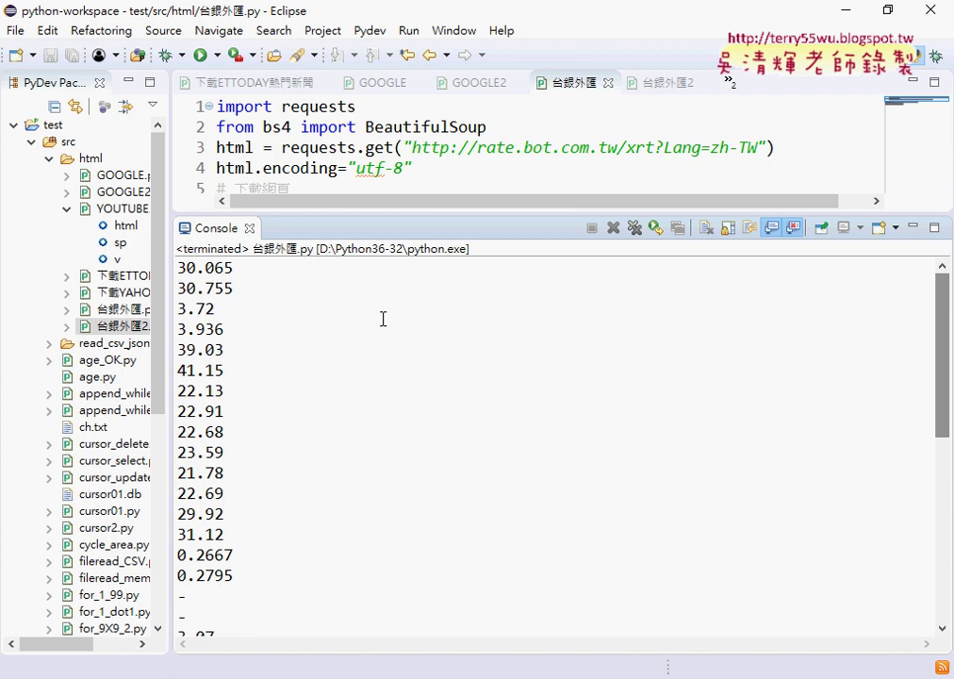
{"action": "left_click_drag", "start_coordinate": [234, 286], "coordinate": [171, 274]}
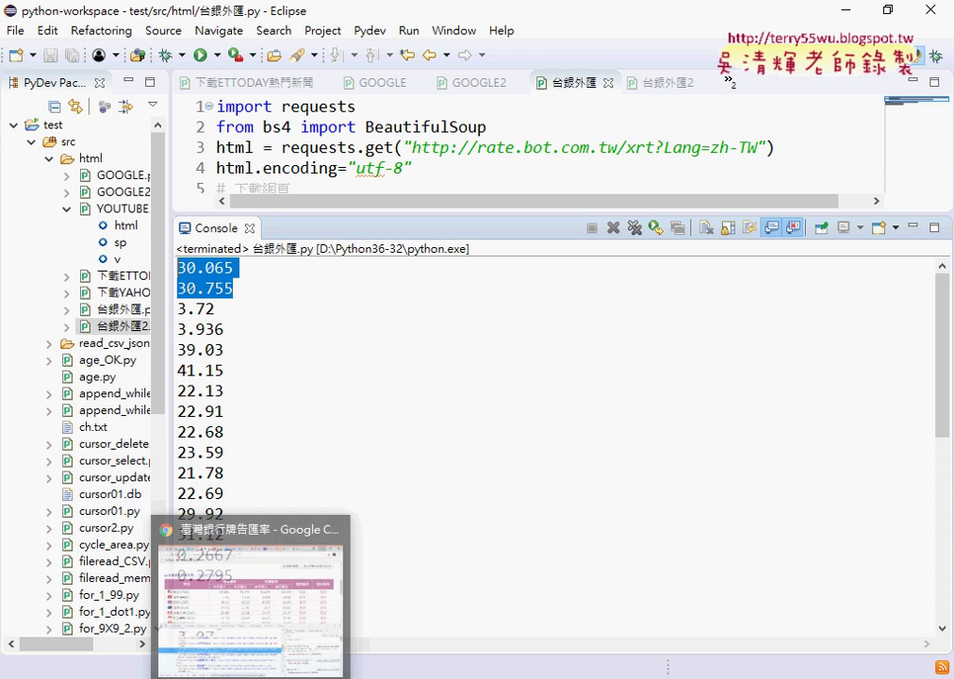
Step: Bring the Google Docs lesson notes back and scroll up to read_rate2's output table on page 9
{"action": "left_click", "coordinate": [255, 613]}
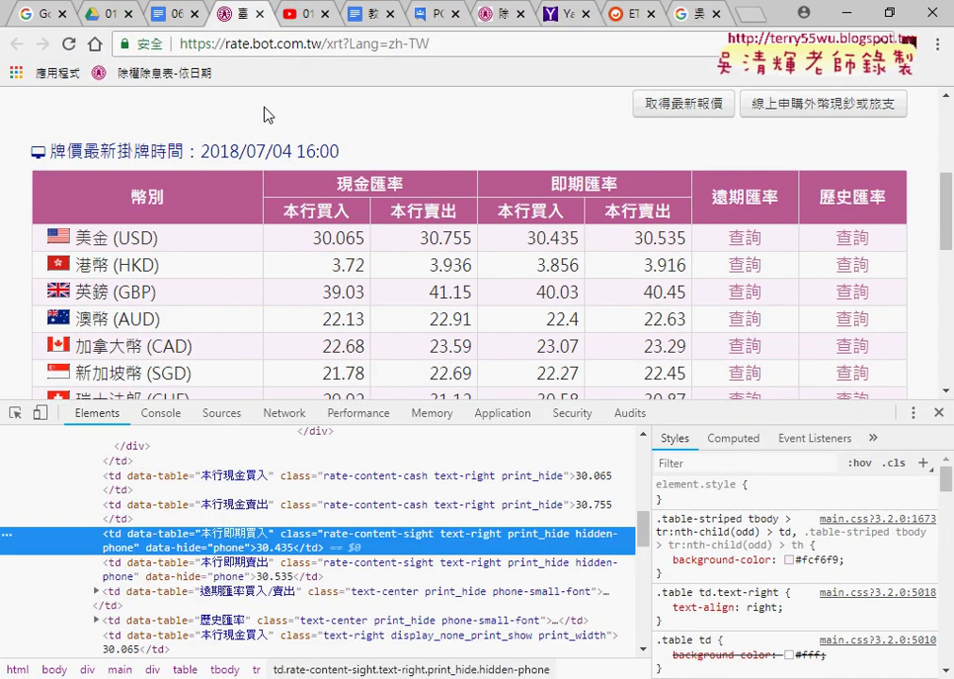
{"action": "left_click", "coordinate": [159, 19]}
{"action": "scroll", "coordinate": [354, 387], "scroll_direction": "up", "scroll_amount": 5}
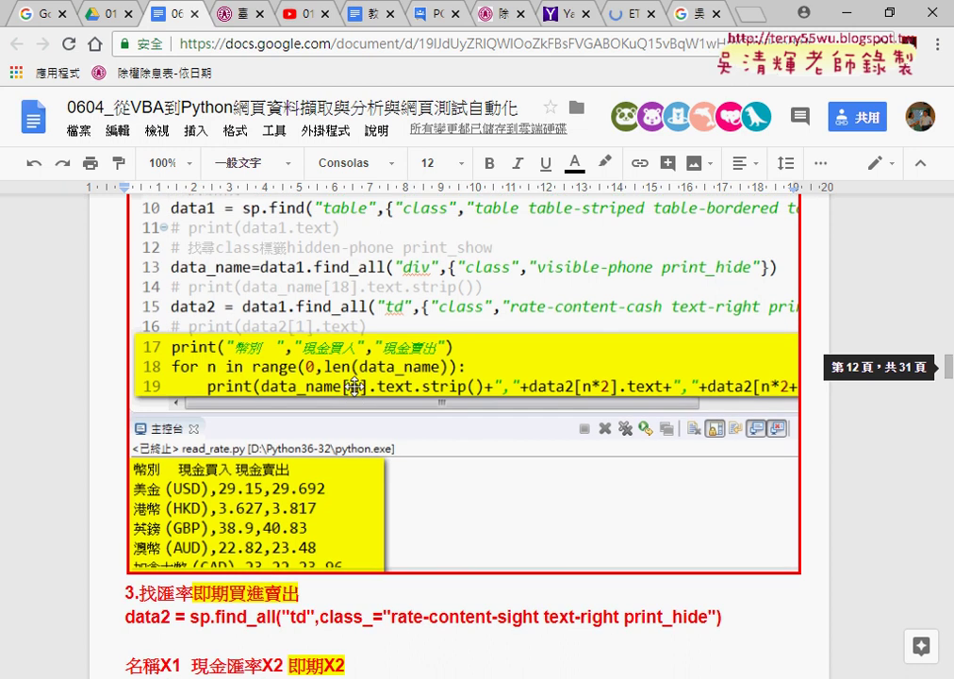
{"action": "scroll", "coordinate": [353, 387], "scroll_direction": "up", "scroll_amount": 5}
{"action": "scroll", "coordinate": [353, 386], "scroll_direction": "up", "scroll_amount": 5}
{"action": "scroll", "coordinate": [354, 387], "scroll_direction": "up", "scroll_amount": 5}
{"action": "scroll", "coordinate": [353, 386], "scroll_direction": "up", "scroll_amount": 5}
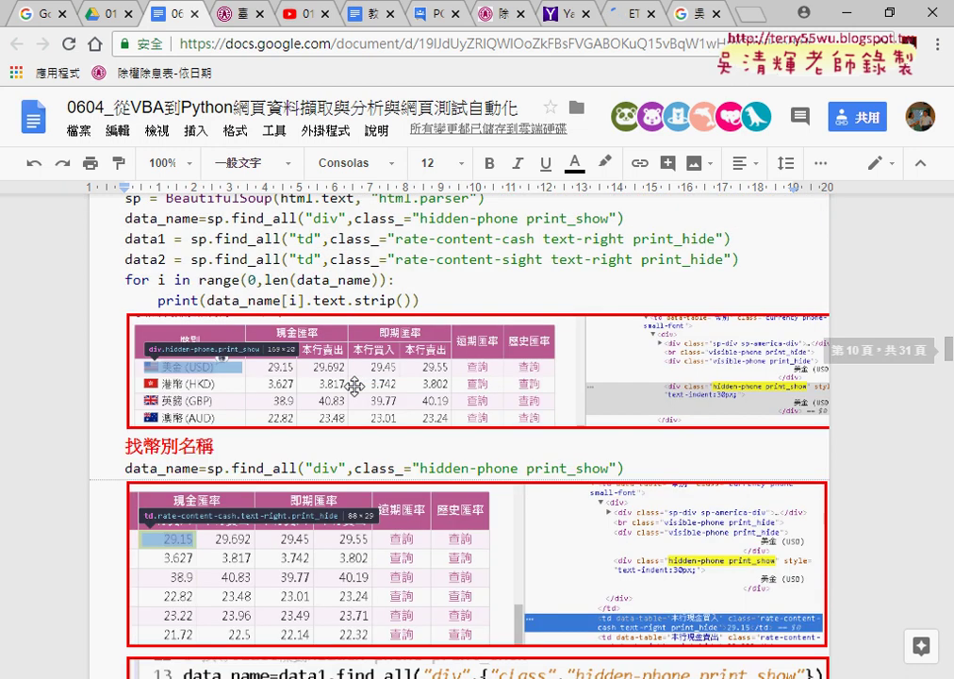
{"action": "scroll", "coordinate": [354, 386], "scroll_direction": "up", "scroll_amount": 3}
{"action": "scroll", "coordinate": [354, 386], "scroll_direction": "up", "scroll_amount": 1}
{"action": "scroll", "coordinate": [354, 387], "scroll_direction": "up", "scroll_amount": 3}
{"action": "scroll", "coordinate": [354, 386], "scroll_direction": "up", "scroll_amount": 2}
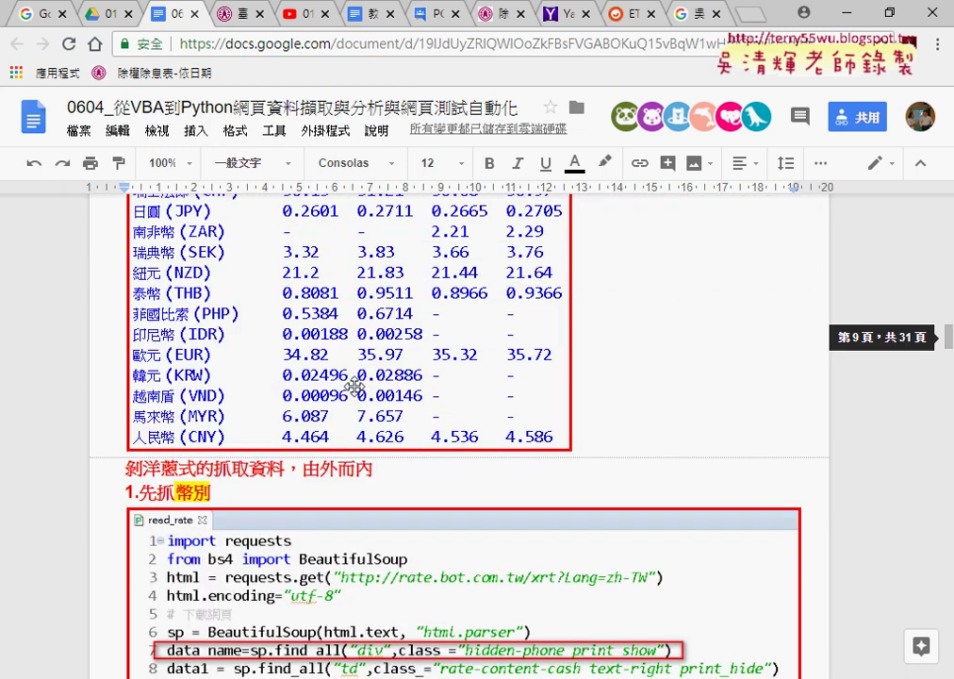
{"action": "scroll", "coordinate": [354, 387], "scroll_direction": "up", "scroll_amount": 2}
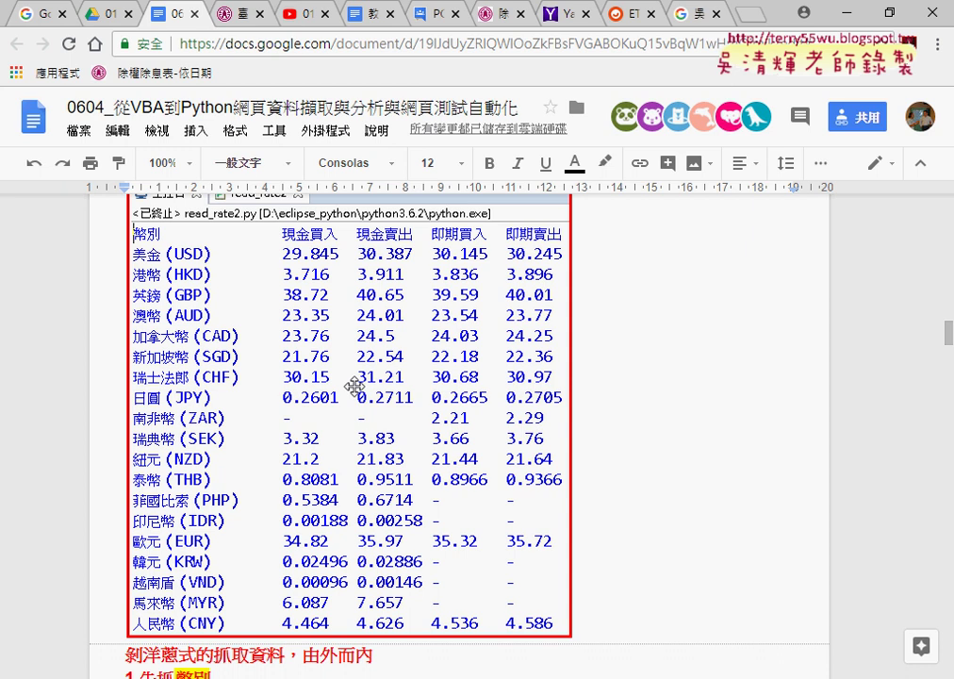
Step: Mark the 美金(USD) row's rates 29.845, 30.387, 30.145 and 30.245 with the pen, then erase the markings
{"action": "mouse_move", "coordinate": [196, 265]}
{"action": "left_mouse_down"}
{"action": "mouse_move", "coordinate": [148, 266]}
{"action": "mouse_move", "coordinate": [132, 254]}
{"action": "left_mouse_up"}
{"action": "left_click_drag", "start_coordinate": [335, 247], "coordinate": [283, 251]}
{"action": "mouse_move", "coordinate": [395, 265]}
{"action": "left_mouse_down"}
{"action": "mouse_move", "coordinate": [360, 267]}
{"action": "mouse_move", "coordinate": [379, 268]}
{"action": "left_mouse_up"}
{"action": "left_click_drag", "start_coordinate": [468, 249], "coordinate": [461, 267]}
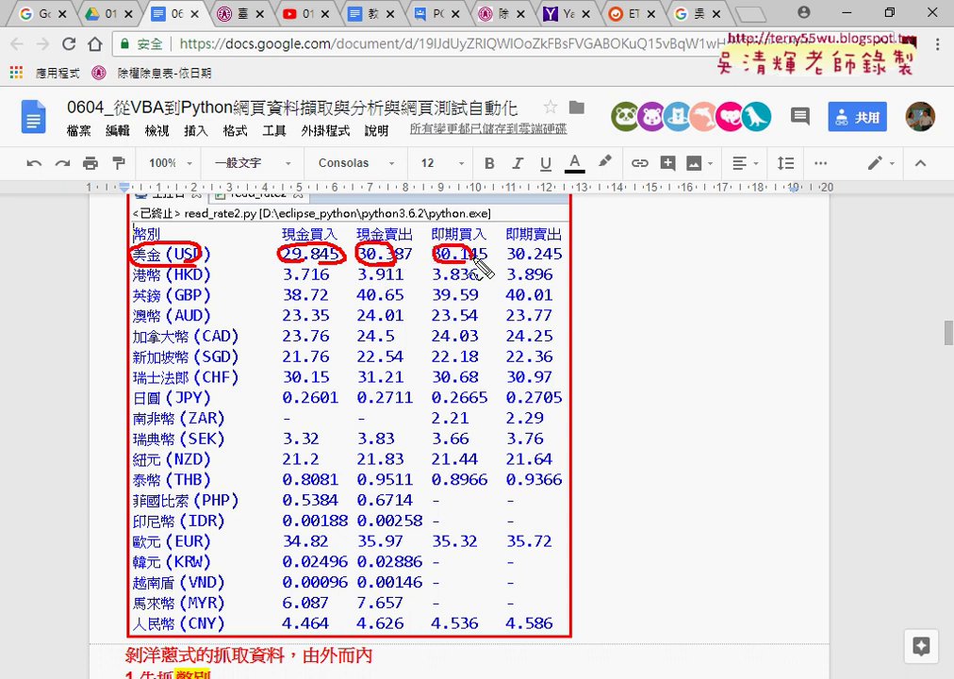
{"action": "left_click_drag", "start_coordinate": [557, 247], "coordinate": [540, 270]}
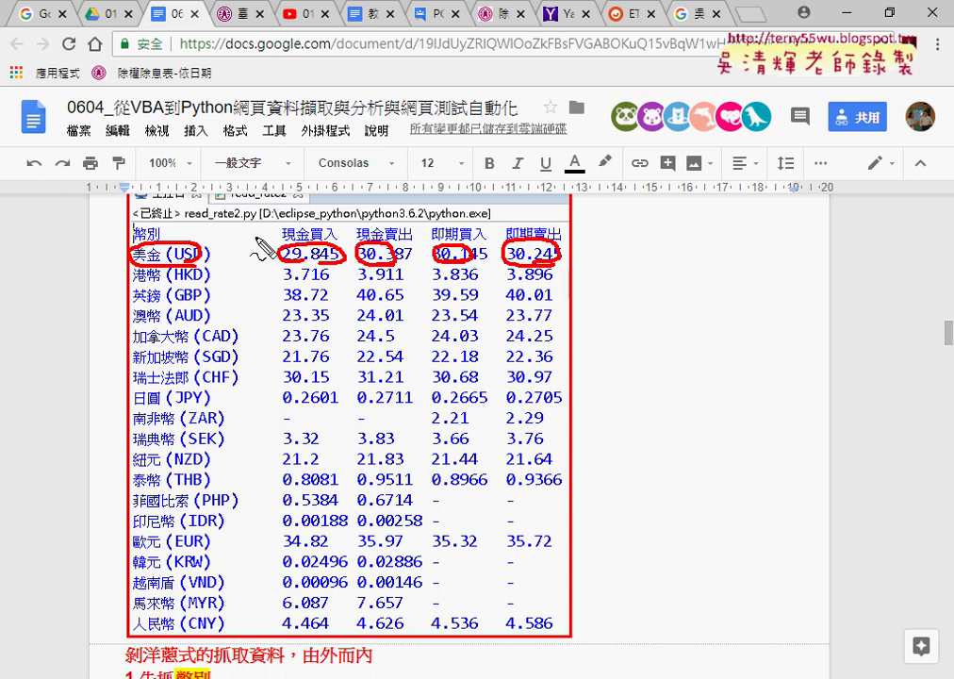
{"action": "left_click_drag", "start_coordinate": [217, 244], "coordinate": [217, 264]}
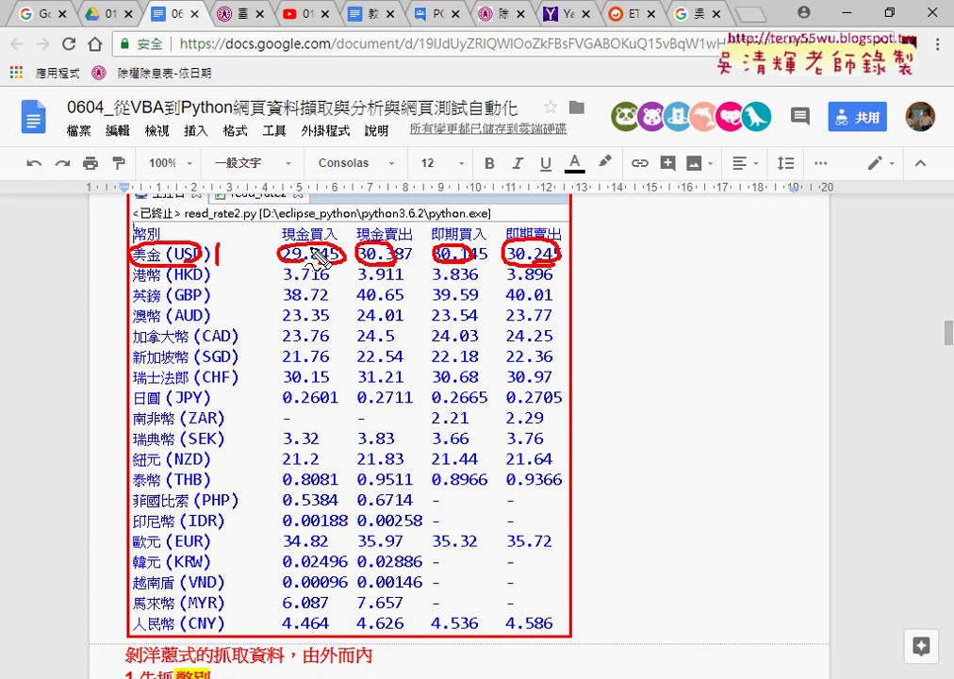
{"action": "left_click_drag", "start_coordinate": [375, 248], "coordinate": [380, 260]}
{"action": "key", "text": "Escape"}
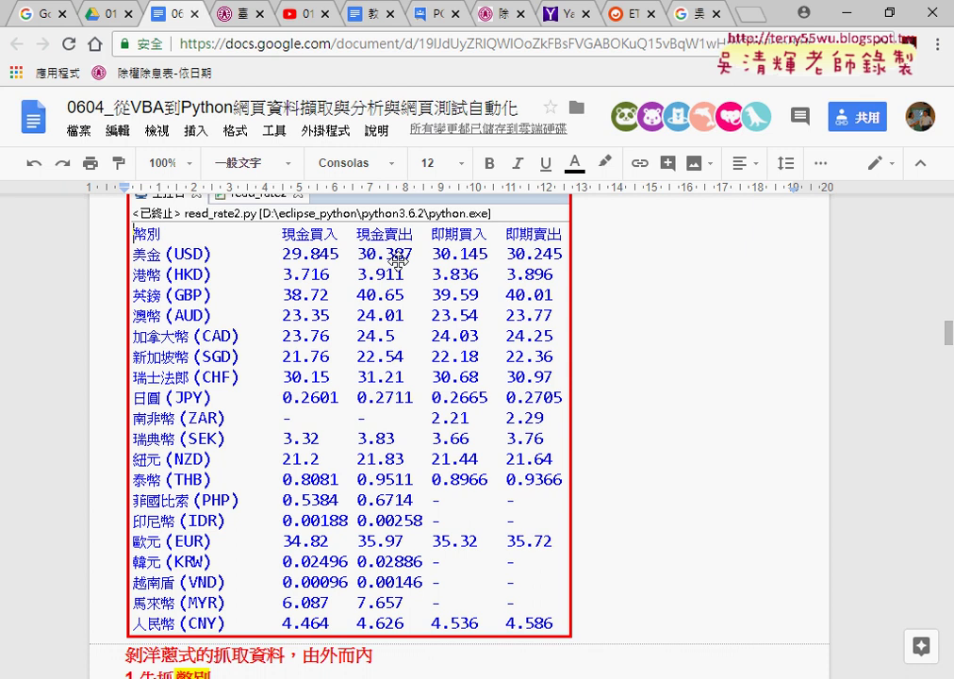
Step: Scroll the notes down to the 名稱與現金關係圖 table
{"action": "scroll", "coordinate": [689, 432], "scroll_direction": "down", "scroll_amount": 2}
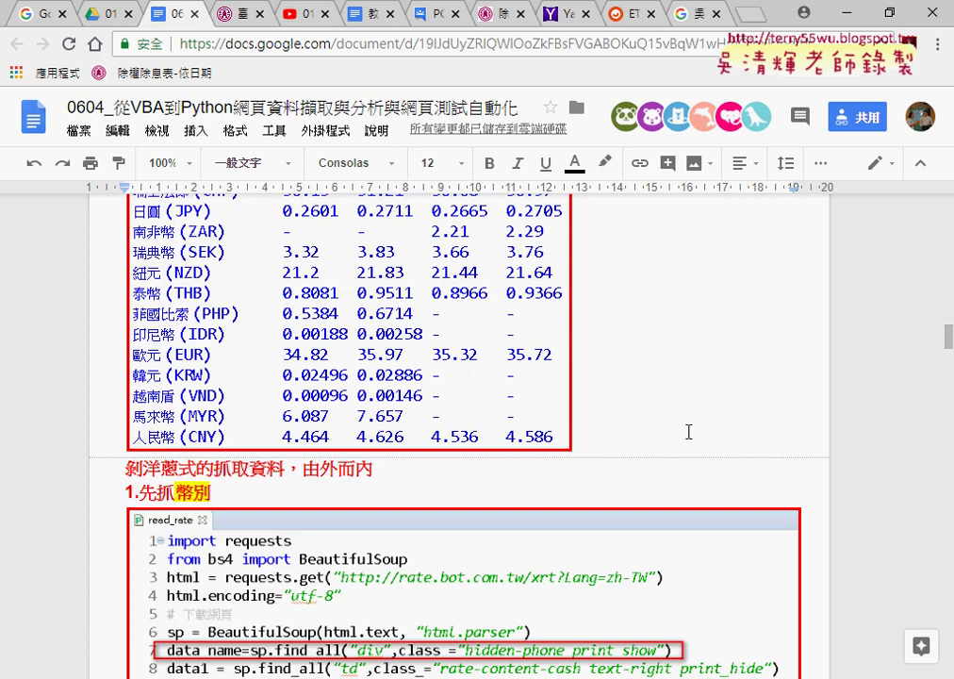
{"action": "scroll", "coordinate": [689, 432], "scroll_direction": "down", "scroll_amount": 5}
{"action": "scroll", "coordinate": [688, 432], "scroll_direction": "down", "scroll_amount": 3}
{"action": "scroll", "coordinate": [689, 432], "scroll_direction": "down", "scroll_amount": 2}
{"action": "scroll", "coordinate": [688, 432], "scroll_direction": "down", "scroll_amount": 3}
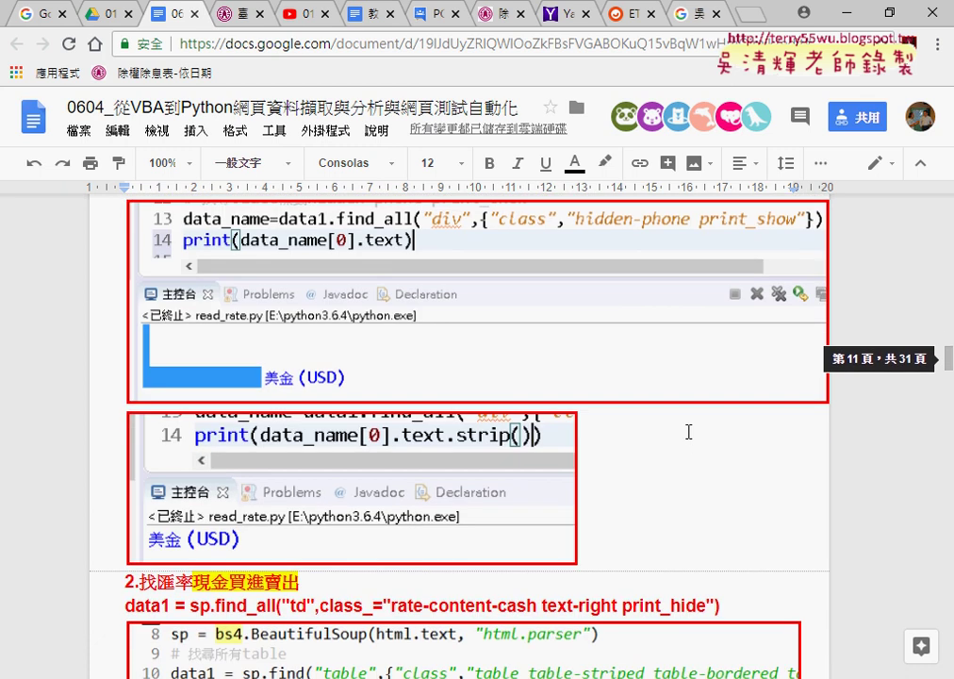
{"action": "scroll", "coordinate": [689, 432], "scroll_direction": "down", "scroll_amount": 2}
{"action": "scroll", "coordinate": [688, 431], "scroll_direction": "down", "scroll_amount": 2}
{"action": "scroll", "coordinate": [689, 432], "scroll_direction": "down", "scroll_amount": 4}
{"action": "scroll", "coordinate": [689, 432], "scroll_direction": "down", "scroll_amount": 1}
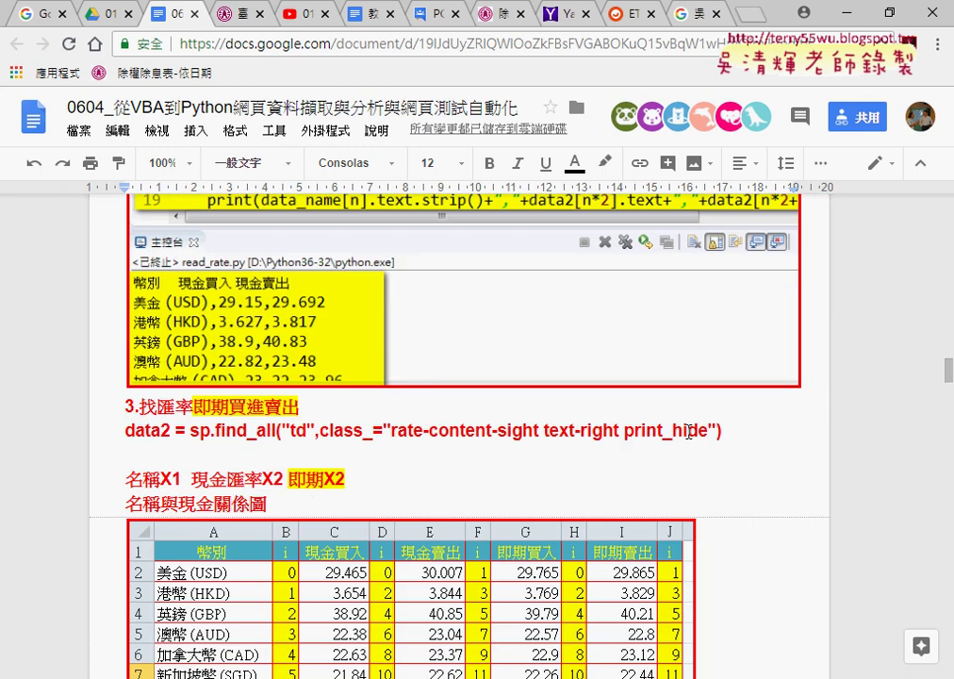
{"action": "scroll", "coordinate": [688, 432], "scroll_direction": "down", "scroll_amount": 2}
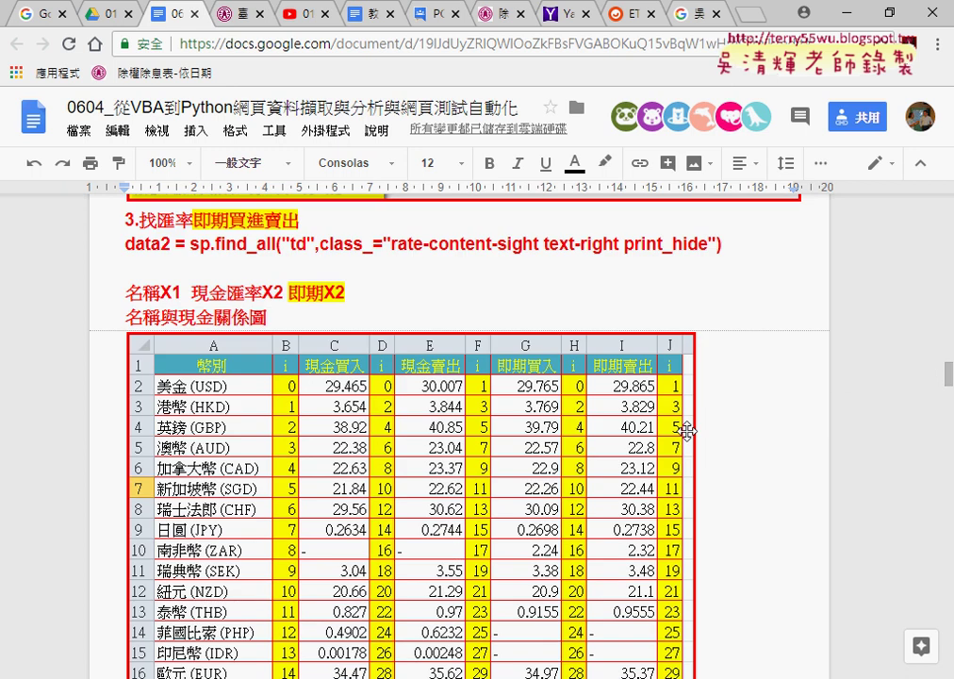
{"action": "scroll", "coordinate": [714, 430], "scroll_direction": "down", "scroll_amount": 2}
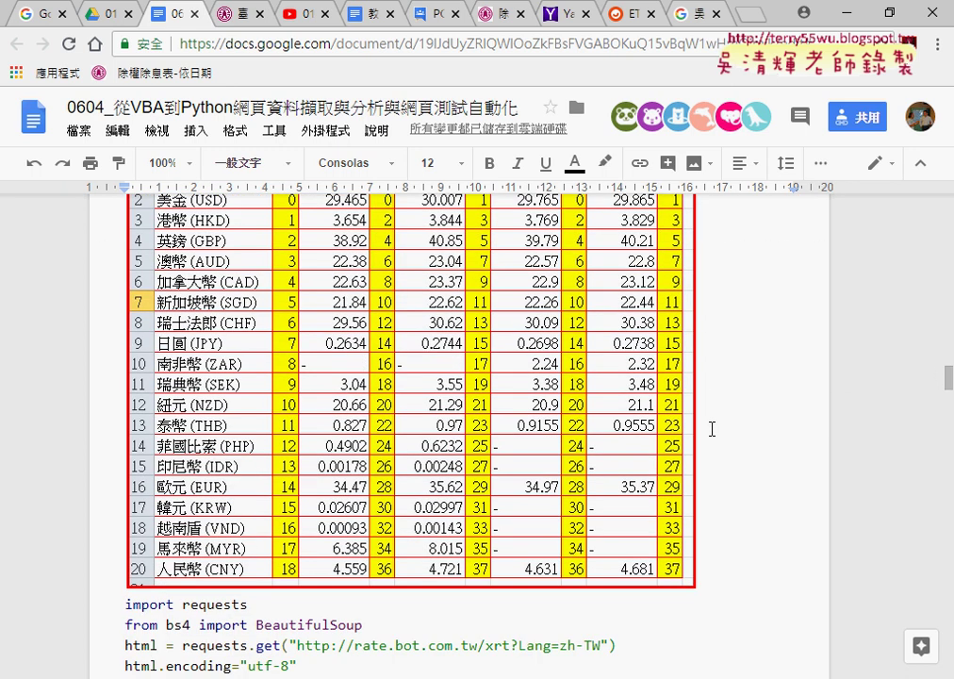
{"action": "scroll", "coordinate": [712, 429], "scroll_direction": "up", "scroll_amount": 2}
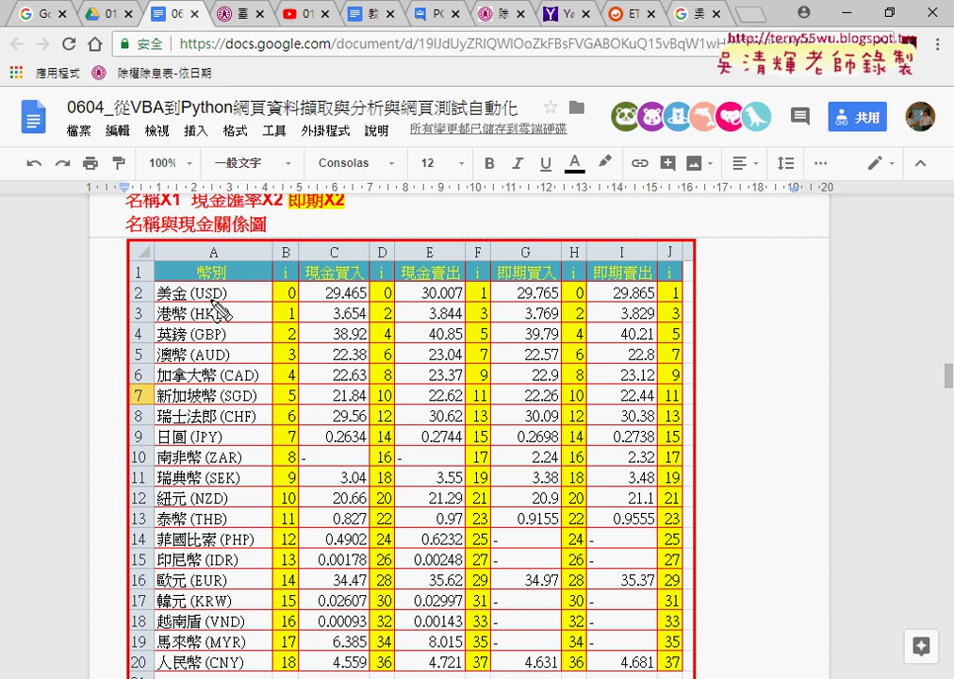
Step: Mark 美金's index 0 and the row-3 indices 1, 2 and 3 in columns B, D and F
{"action": "left_click_drag", "start_coordinate": [158, 303], "coordinate": [389, 301]}
{"action": "left_click_drag", "start_coordinate": [478, 300], "coordinate": [490, 299]}
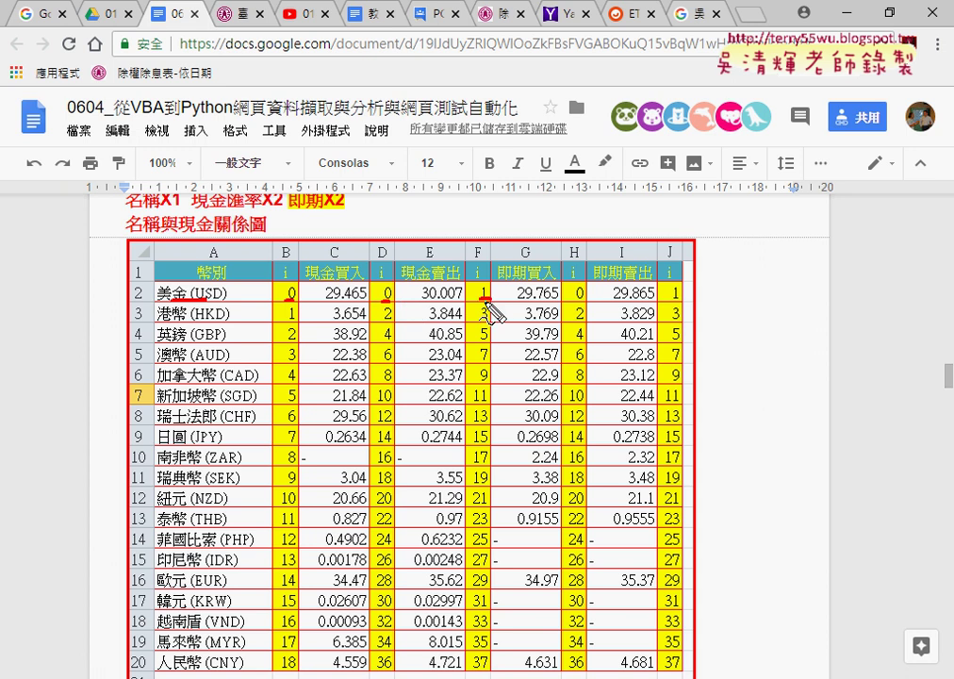
{"action": "left_click_drag", "start_coordinate": [286, 322], "coordinate": [295, 322]}
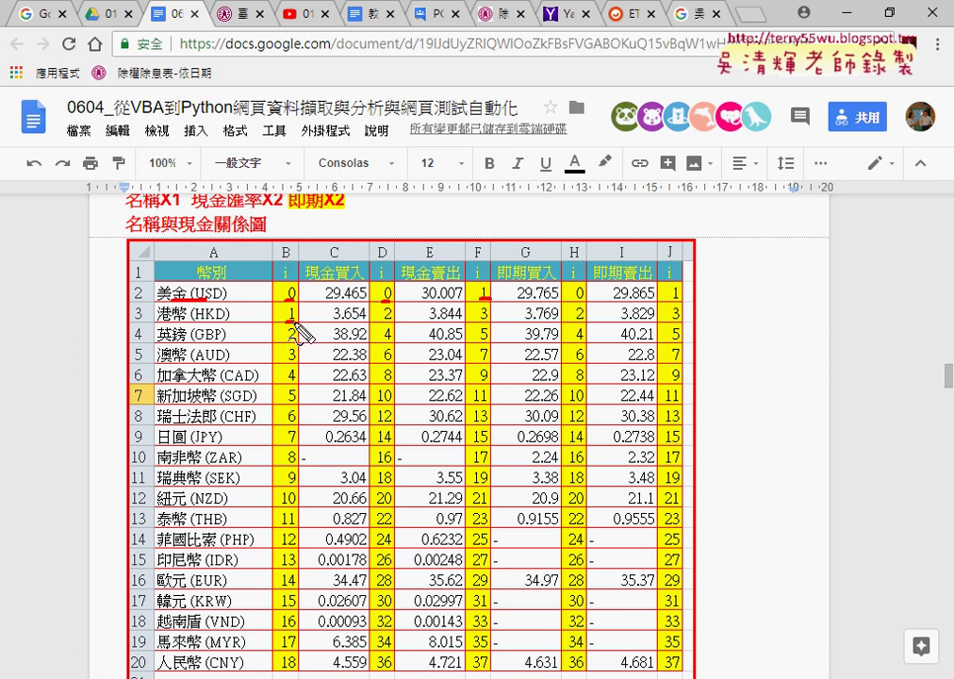
{"action": "left_click_drag", "start_coordinate": [380, 321], "coordinate": [390, 322]}
{"action": "left_click_drag", "start_coordinate": [474, 322], "coordinate": [485, 322]}
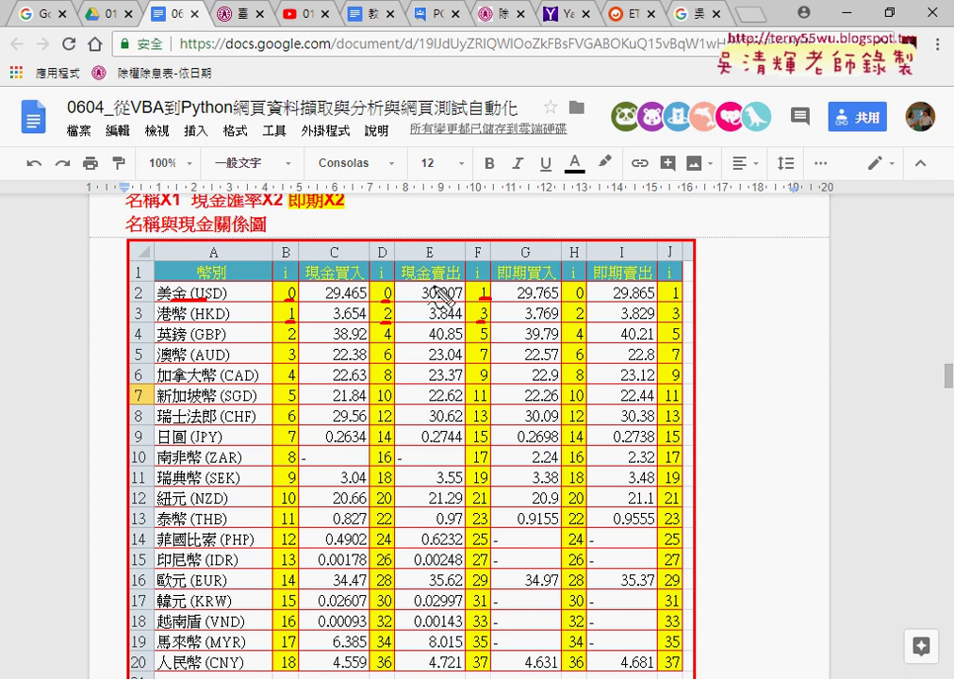
{"action": "left_click_drag", "start_coordinate": [286, 322], "coordinate": [296, 321]}
{"action": "left_click_drag", "start_coordinate": [377, 321], "coordinate": [389, 321]}
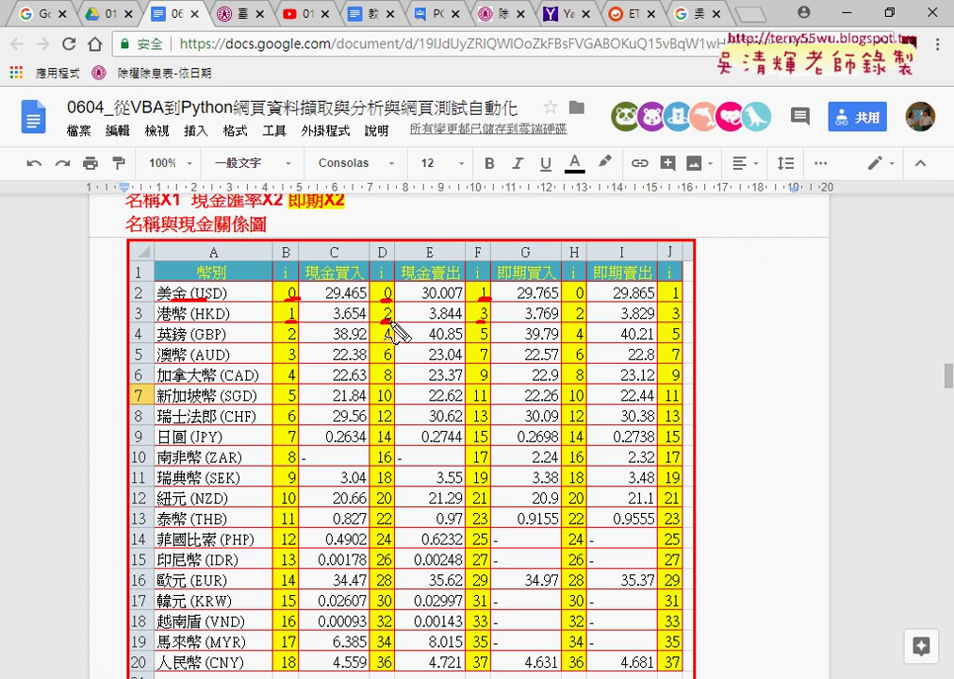
Step: Write x2 over the C3 and E3 cash rates, clear the annotations, and return to Eclipse
{"action": "left_click_drag", "start_coordinate": [321, 312], "coordinate": [336, 323]}
{"action": "mouse_move", "coordinate": [335, 309]}
{"action": "left_mouse_down"}
{"action": "mouse_move", "coordinate": [321, 323]}
{"action": "mouse_move", "coordinate": [356, 323]}
{"action": "left_mouse_up"}
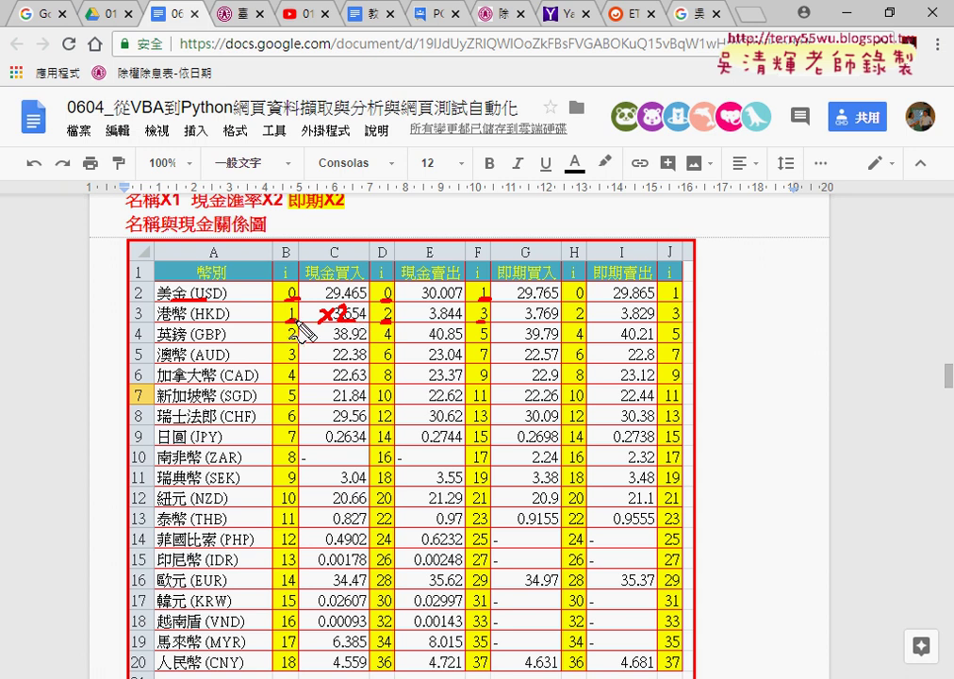
{"action": "left_click_drag", "start_coordinate": [478, 324], "coordinate": [489, 323]}
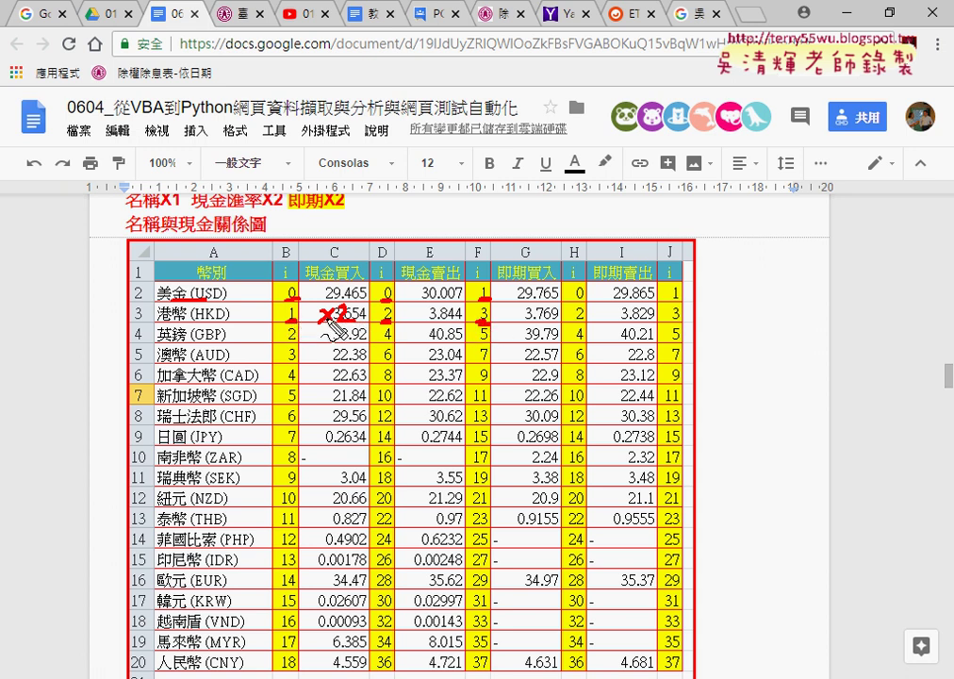
{"action": "mouse_move", "coordinate": [416, 308]}
{"action": "left_mouse_down"}
{"action": "mouse_move", "coordinate": [431, 321]}
{"action": "mouse_move", "coordinate": [416, 322]}
{"action": "mouse_move", "coordinate": [459, 318]}
{"action": "left_mouse_up"}
{"action": "left_click_drag", "start_coordinate": [456, 308], "coordinate": [457, 322]}
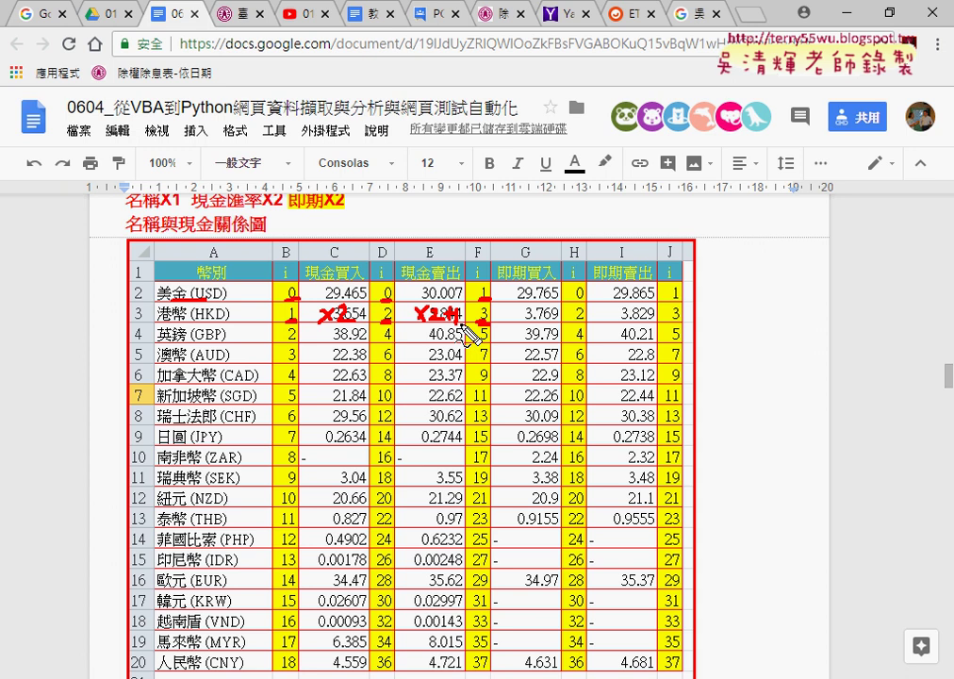
{"action": "key", "text": "Escape"}
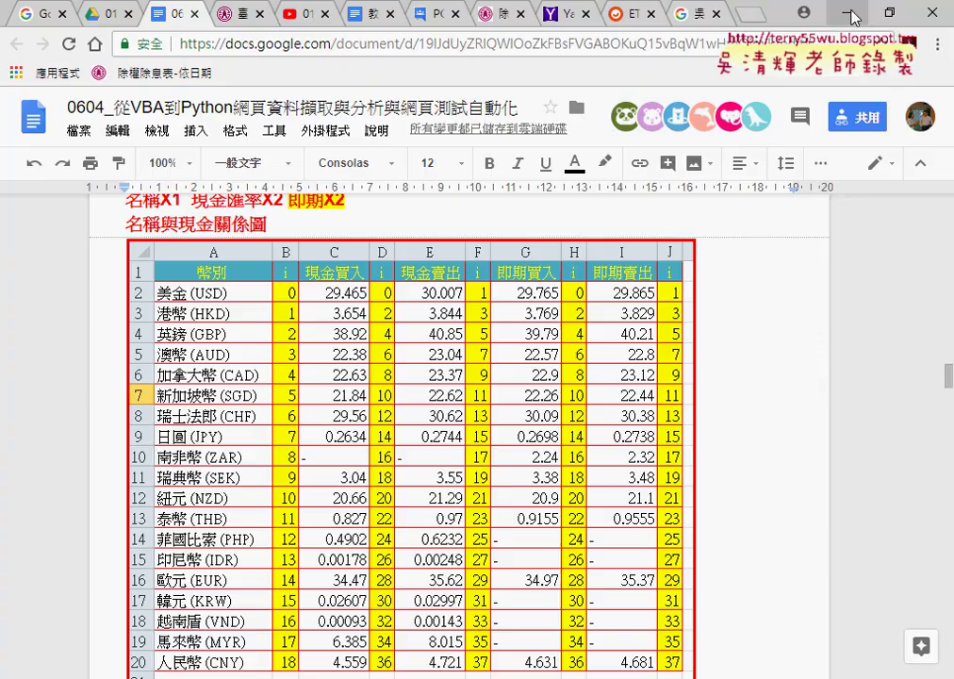
{"action": "key", "text": "alt+Tab"}
Step: Enlarge the code editor and highlight the data_name, data1 and data2 definitions in 台銀外匯.py
{"action": "left_click_drag", "start_coordinate": [476, 214], "coordinate": [477, 453]}
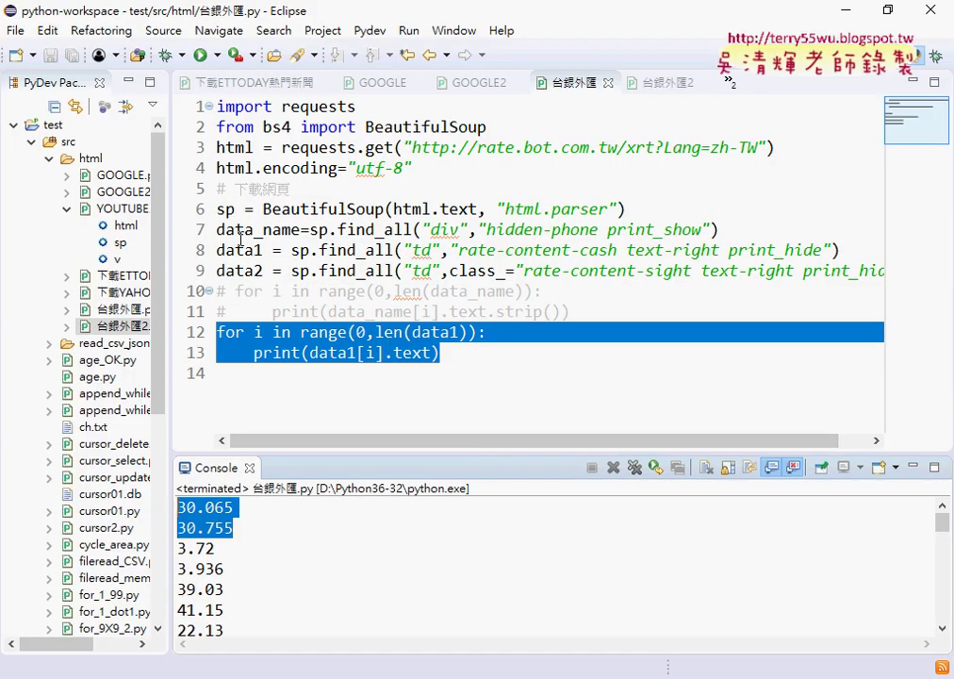
{"action": "double_click", "coordinate": [234, 229]}
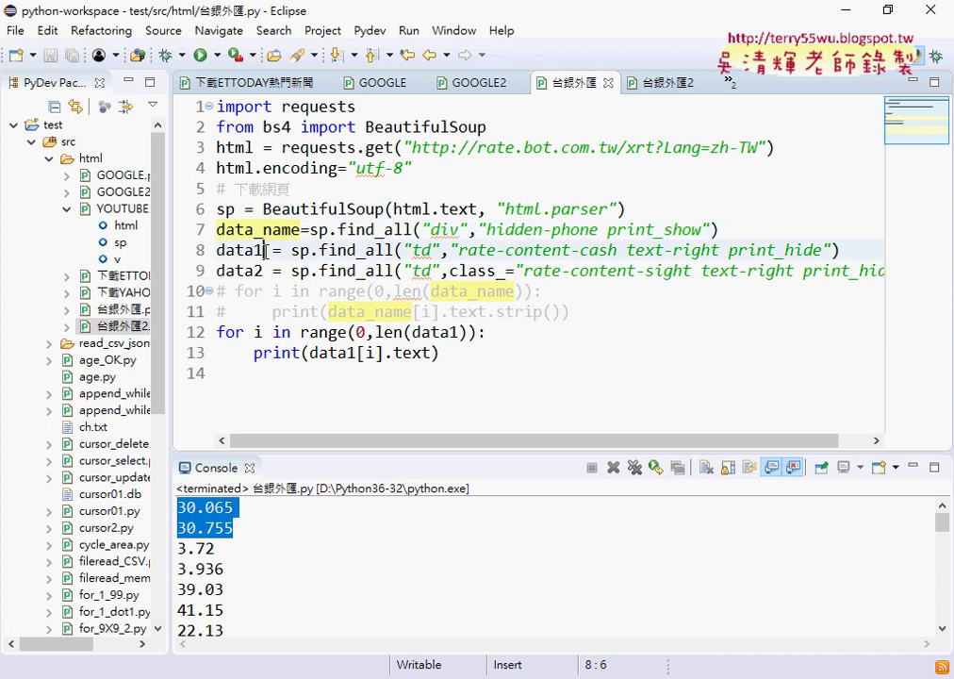
{"action": "double_click", "coordinate": [236, 250]}
{"action": "double_click", "coordinate": [214, 271]}
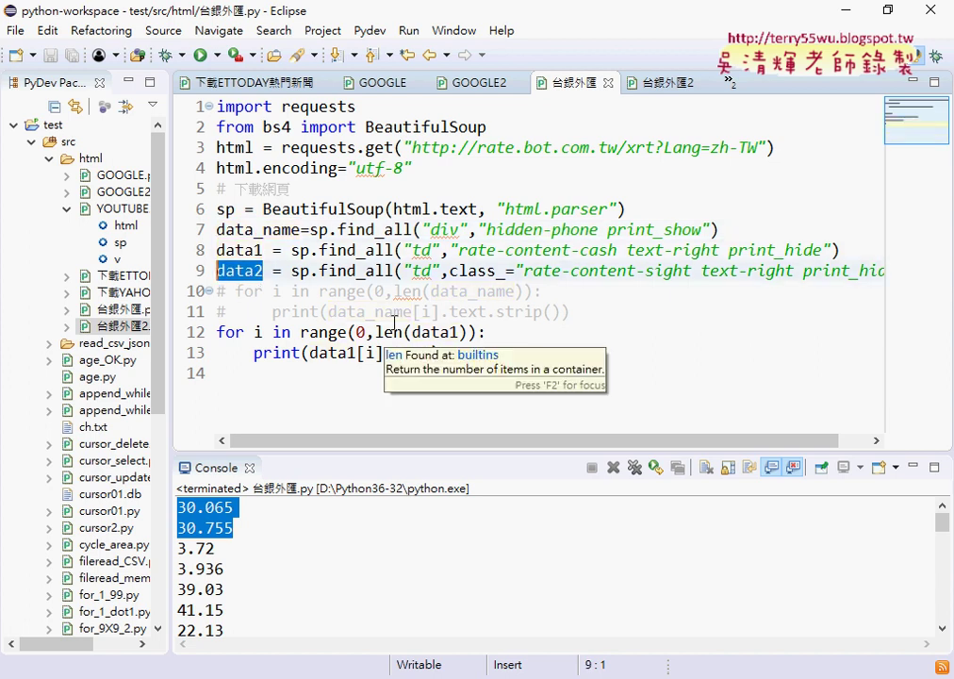
Step: Run 台銀外匯2.py with Ctrl+F11 in an enlarged console
{"action": "left_click", "coordinate": [655, 83]}
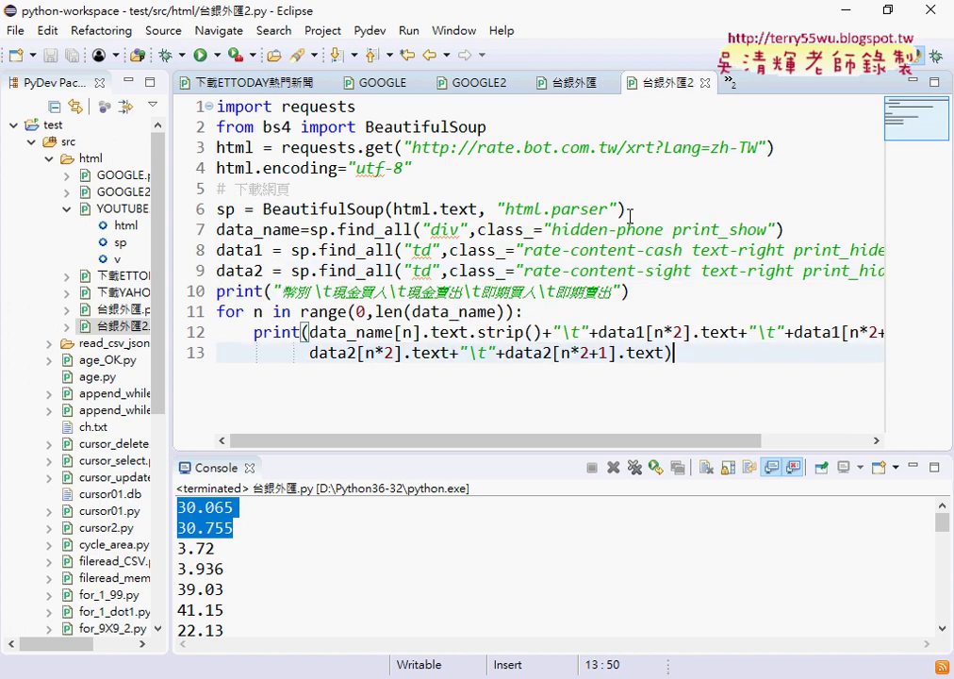
{"action": "left_click_drag", "start_coordinate": [535, 453], "coordinate": [529, 268]}
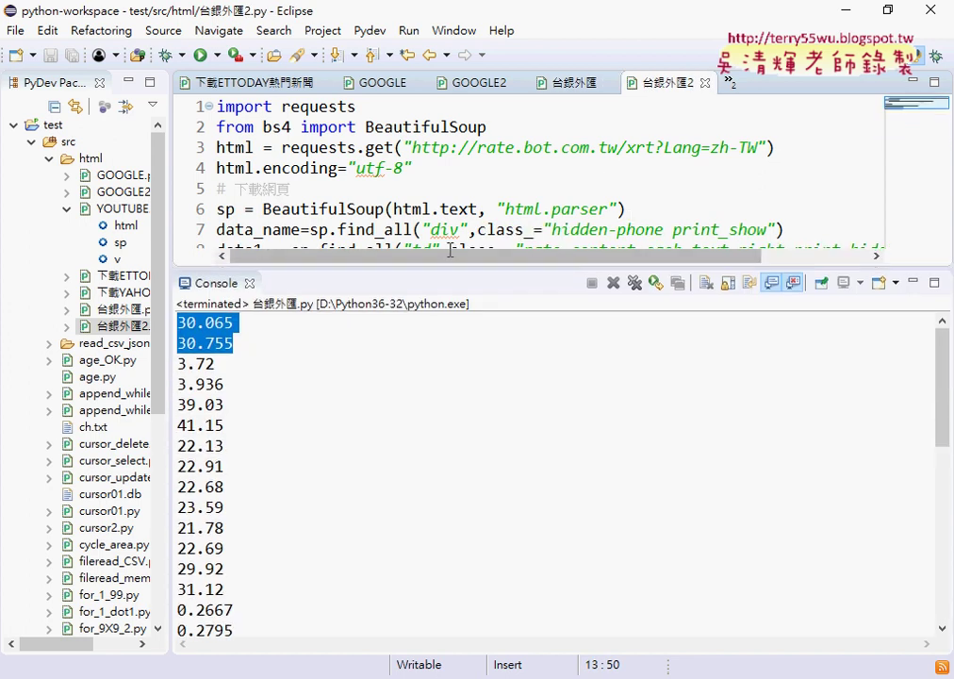
{"action": "key", "text": "ctrl+F11"}
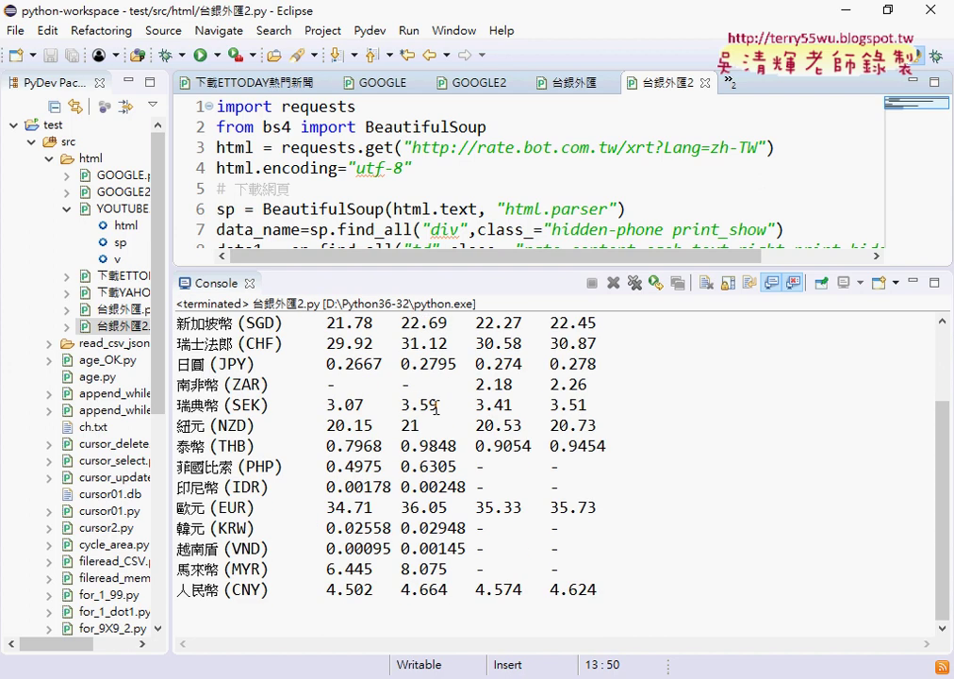
Step: Select the console's header row and the 美金(USD) row with its spot rates
{"action": "left_click_drag", "start_coordinate": [941, 514], "coordinate": [941, 424]}
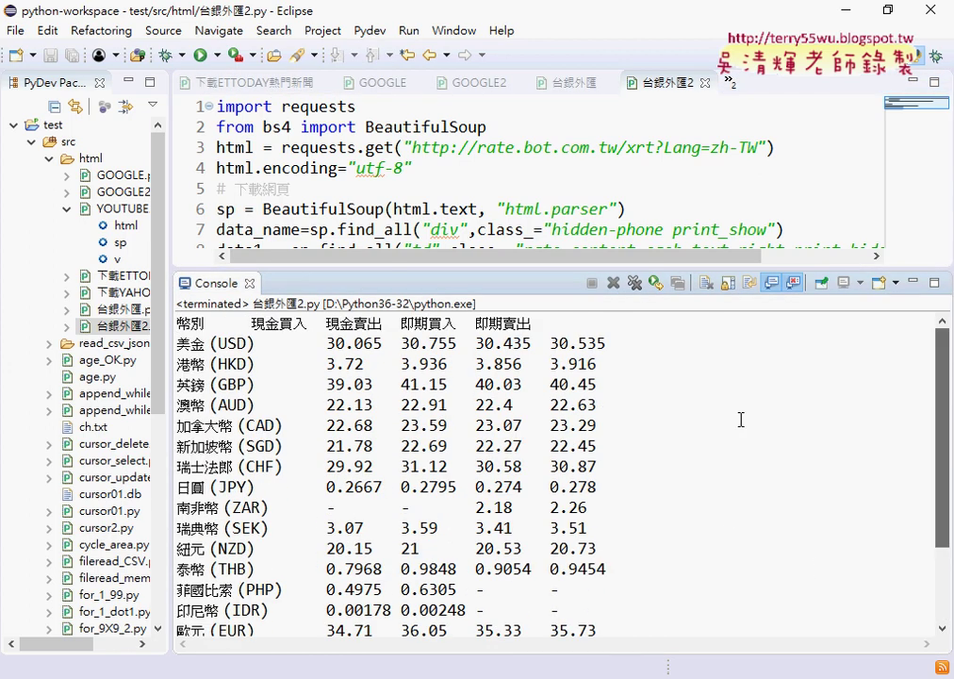
{"action": "left_click_drag", "start_coordinate": [177, 322], "coordinate": [535, 323]}
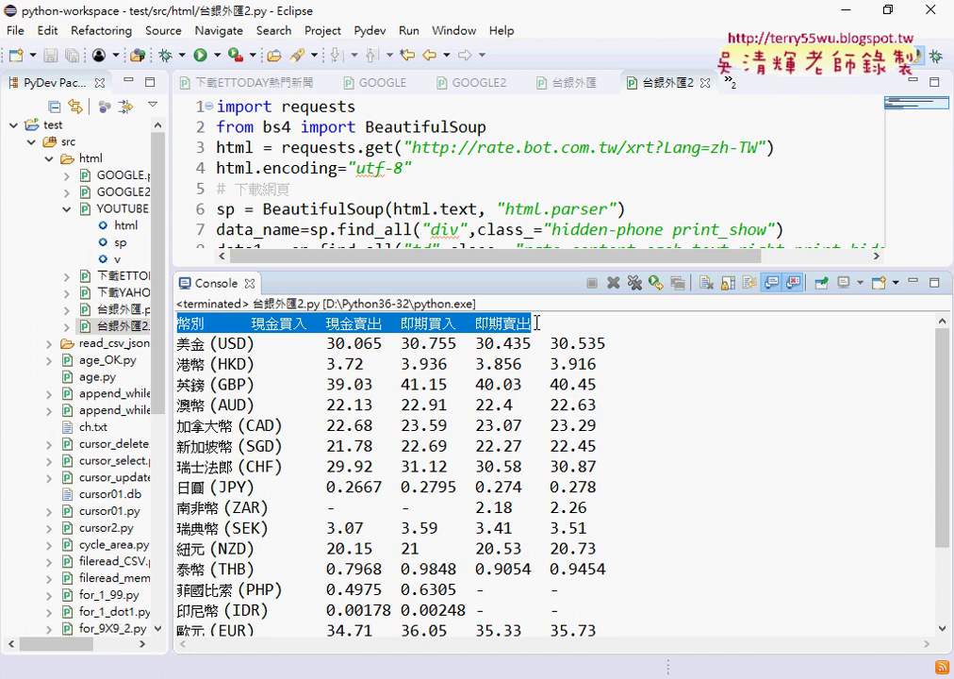
{"action": "left_click_drag", "start_coordinate": [178, 343], "coordinate": [255, 343]}
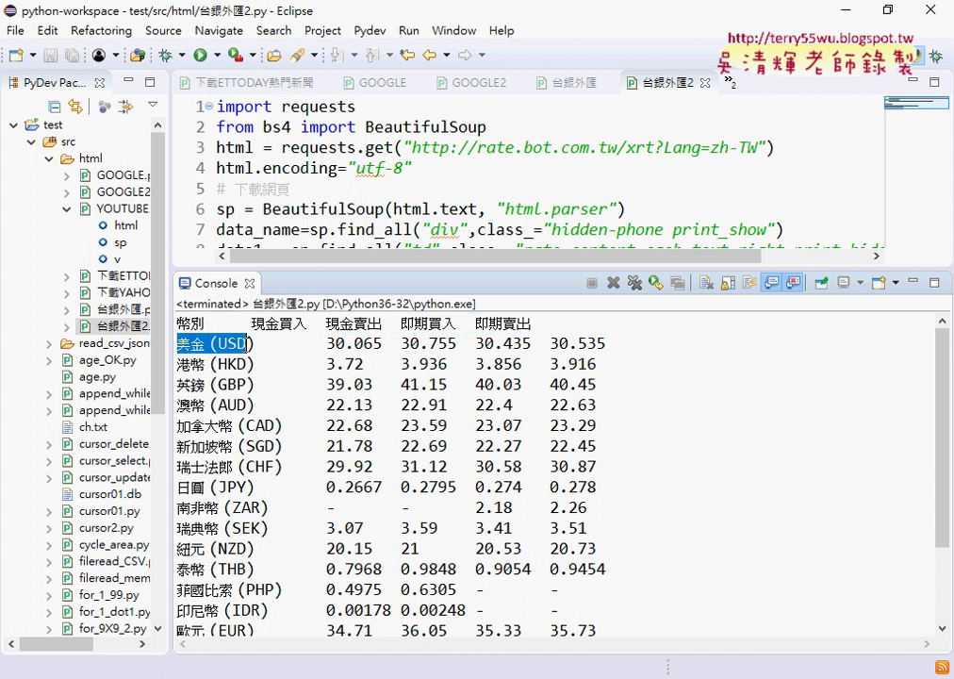
{"action": "left_click_drag", "start_coordinate": [327, 343], "coordinate": [341, 343]}
{"action": "left_click_drag", "start_coordinate": [422, 344], "coordinate": [599, 344]}
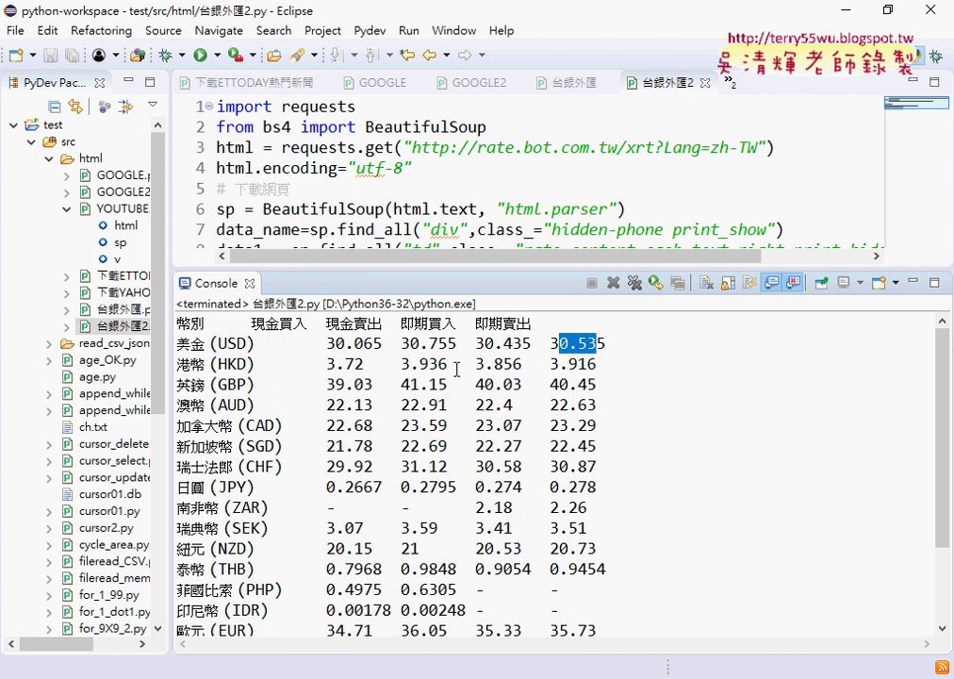
{"action": "left_click", "coordinate": [247, 361]}
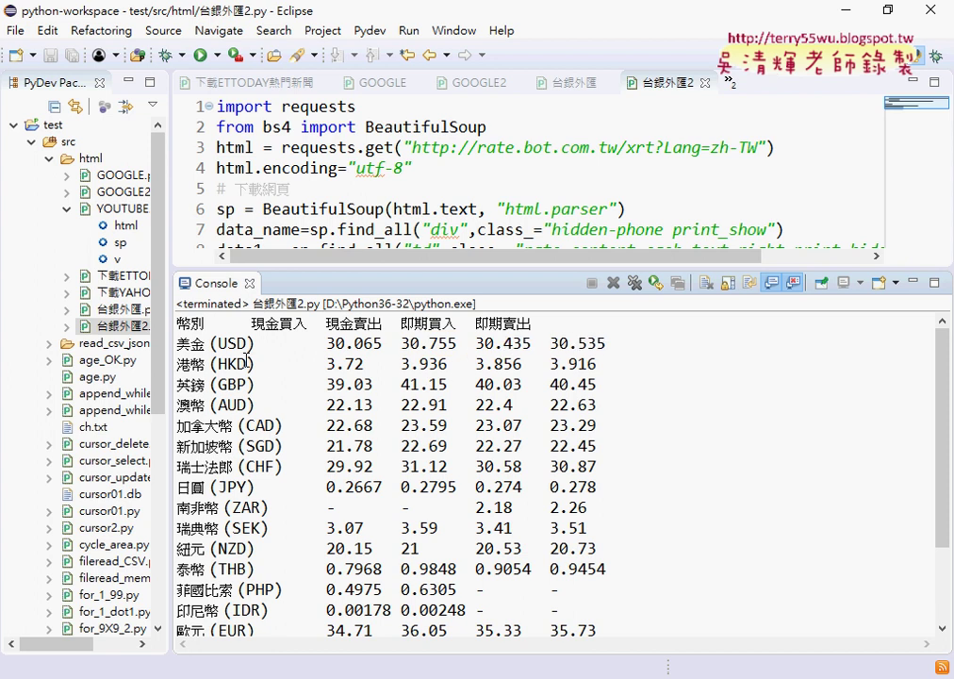